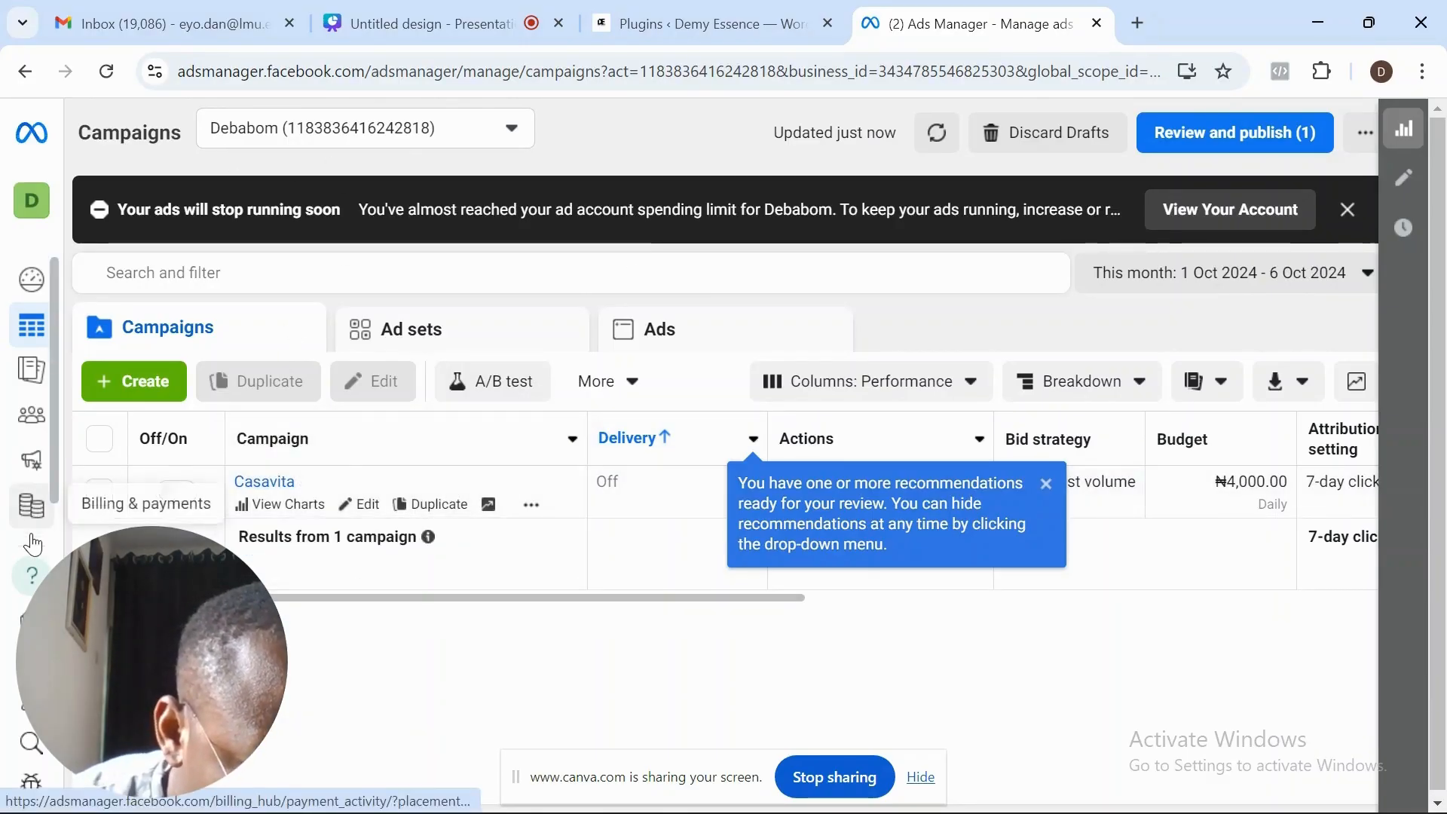
mouse_move(32, 543)
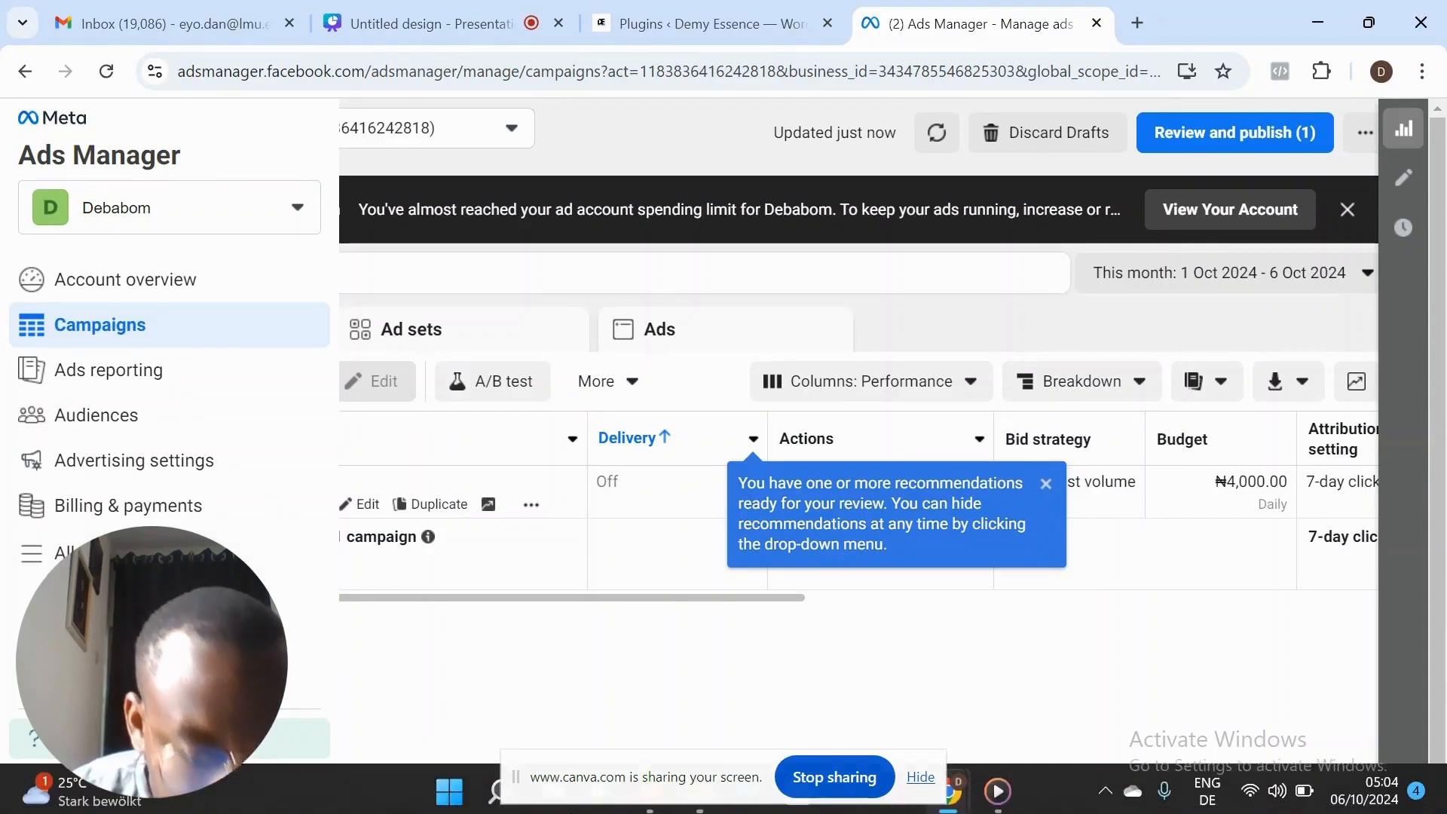
mouse_move(562, 810)
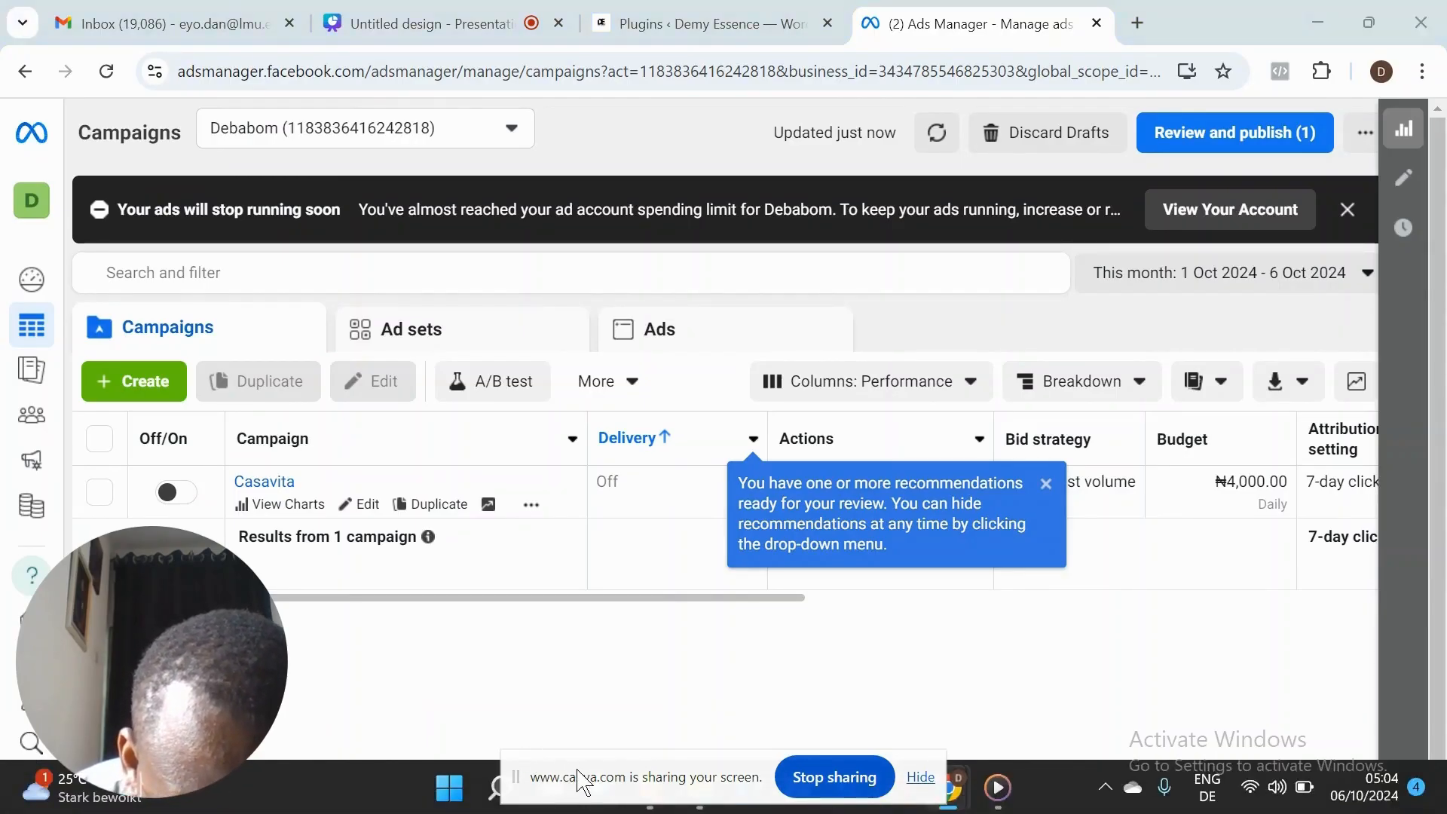
left_click_drag(575, 776, 588, 713)
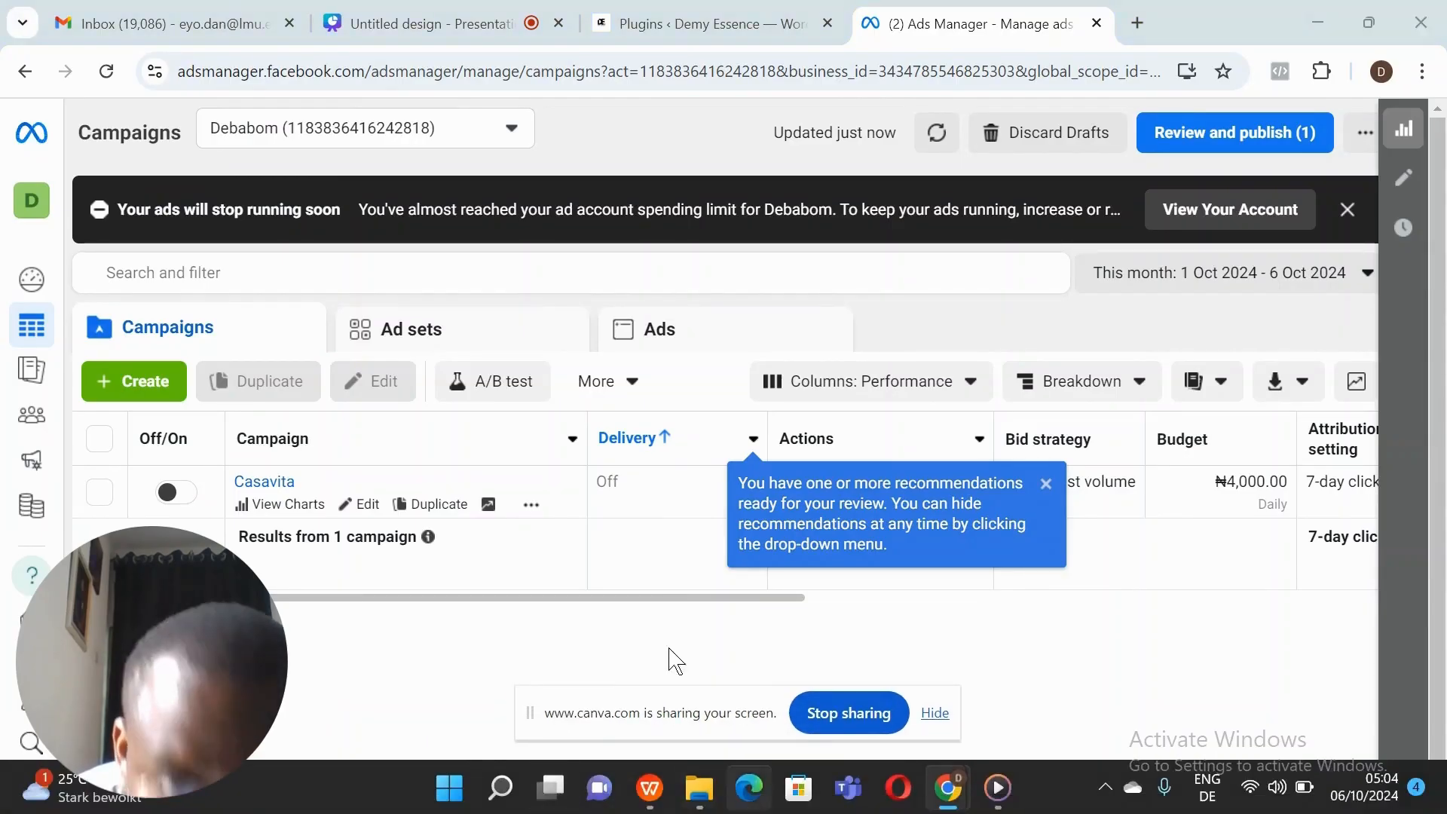
left_click(404, 29)
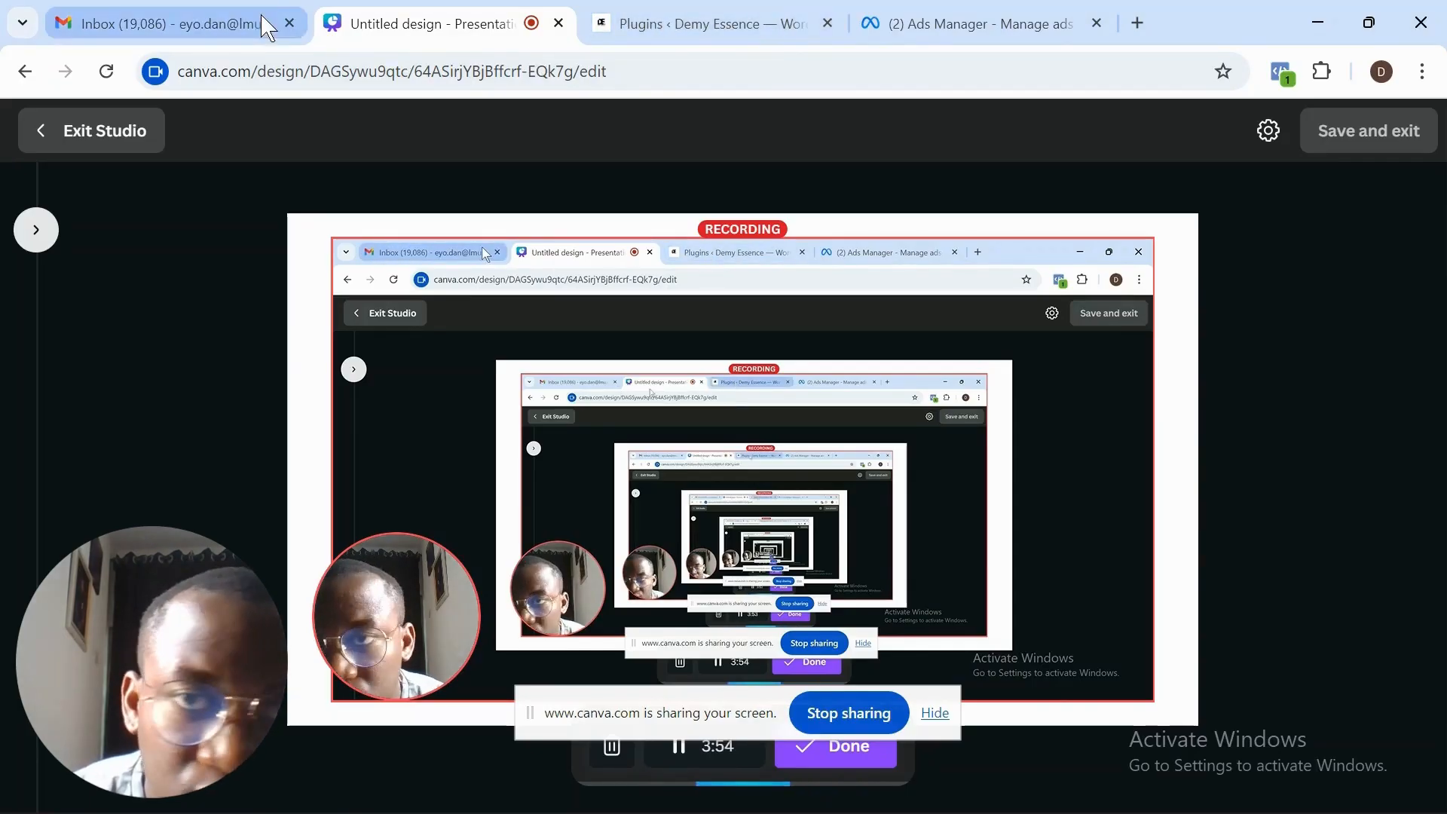
left_click(927, 22)
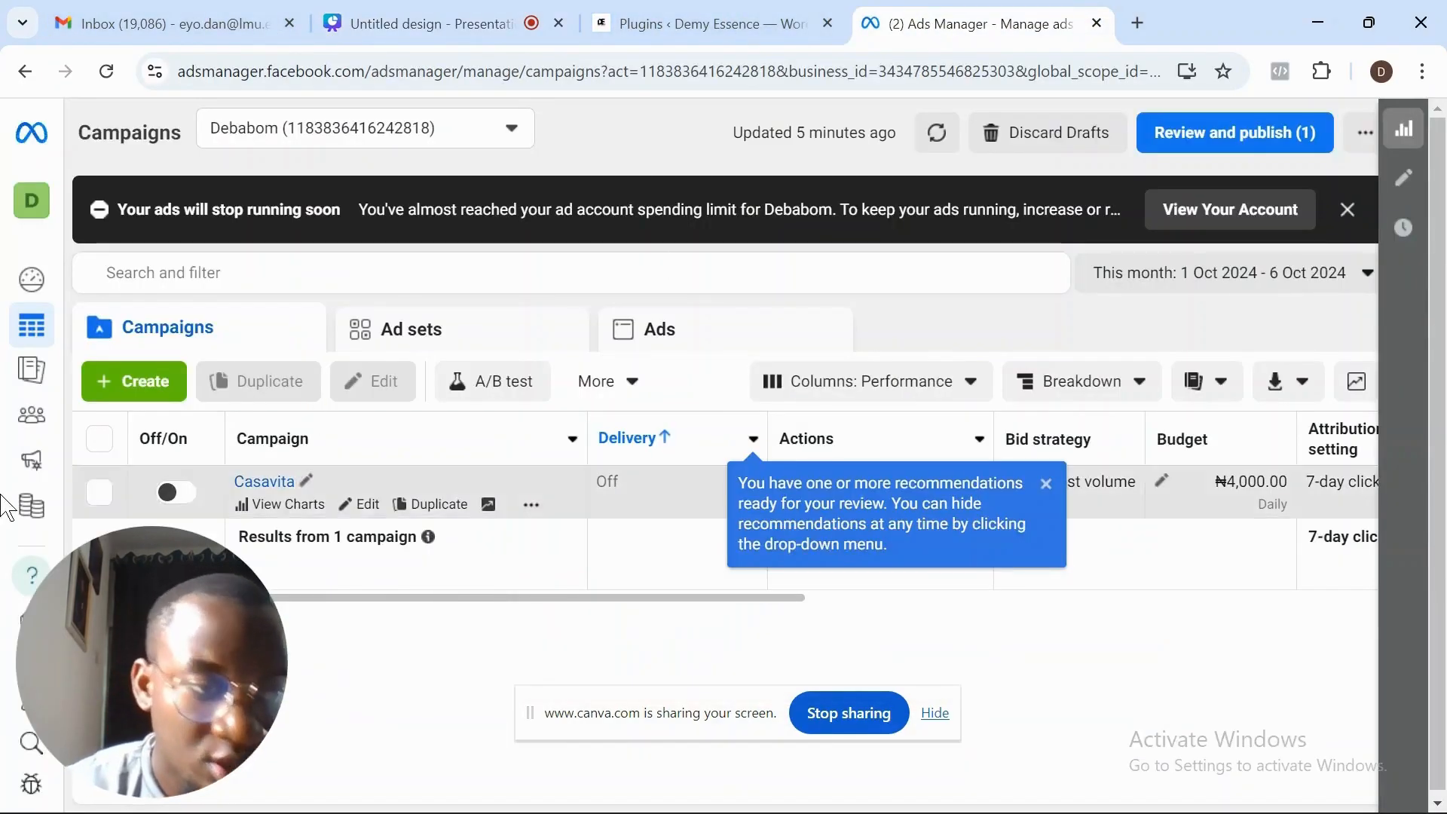
Open Events Manager from the full tools list and dismiss the announcement about setup improvements for web campaigns
mouse_move(32, 325)
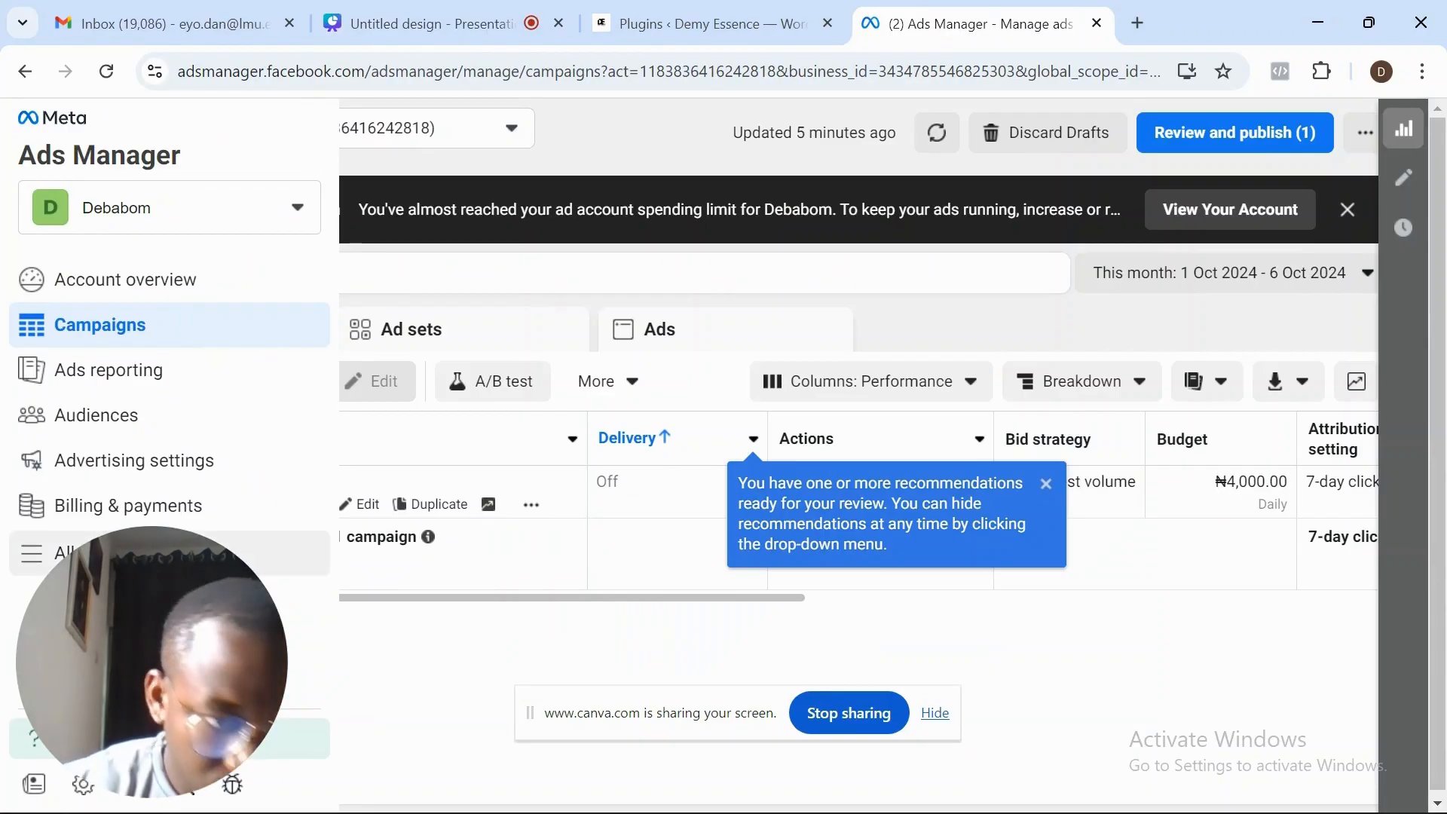
left_click(34, 554)
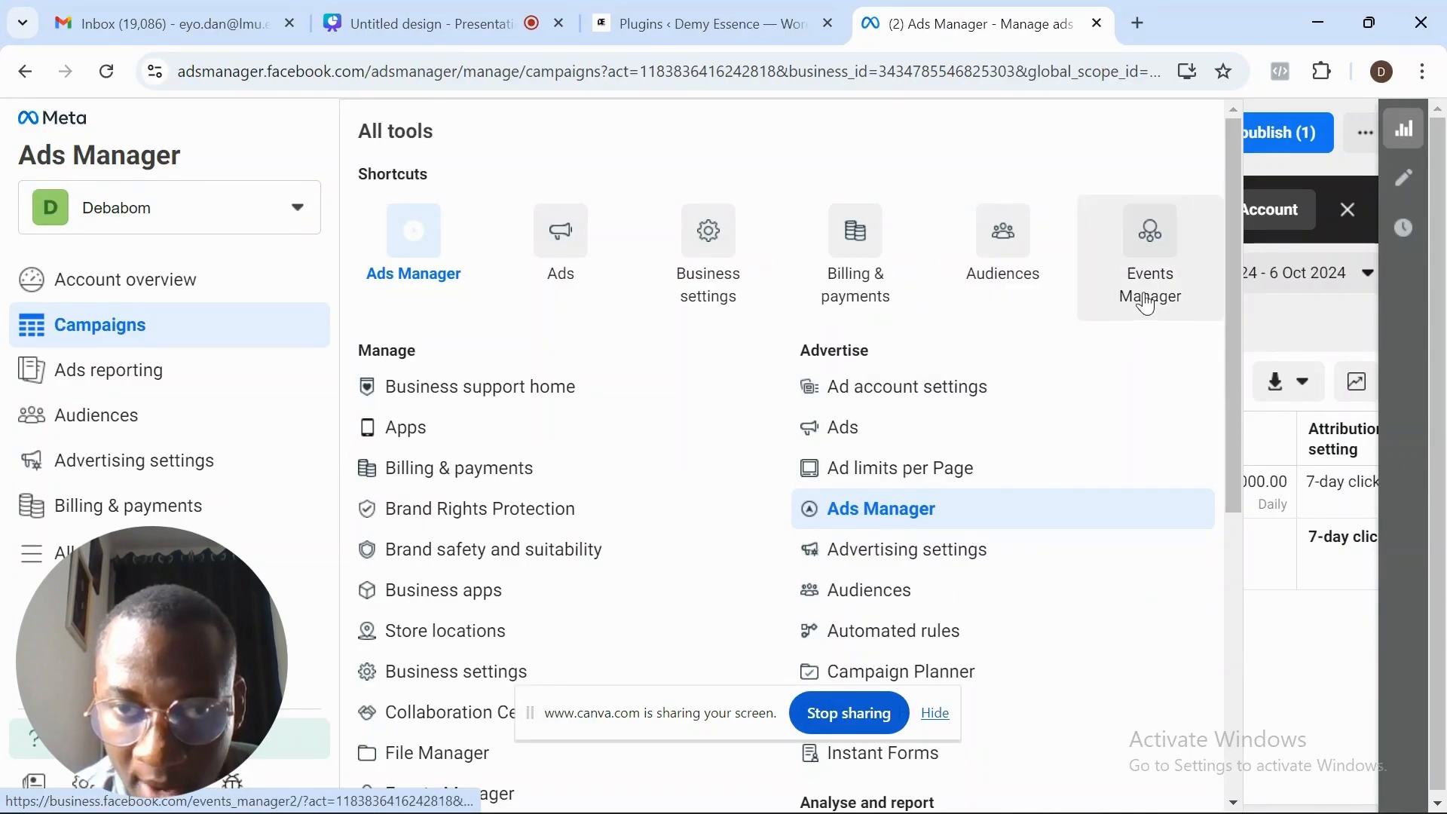
left_click(1171, 266)
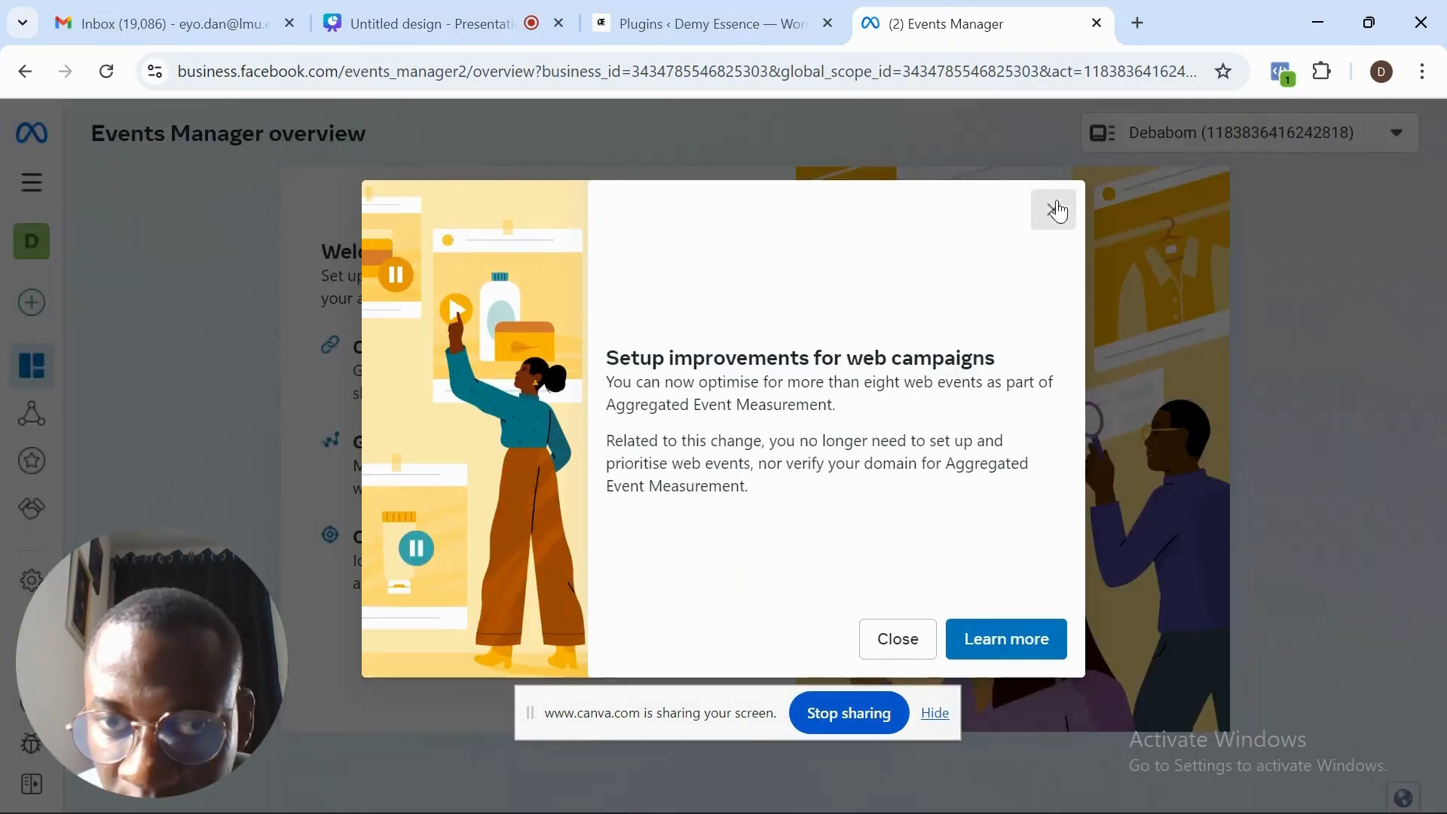
left_click(1054, 210)
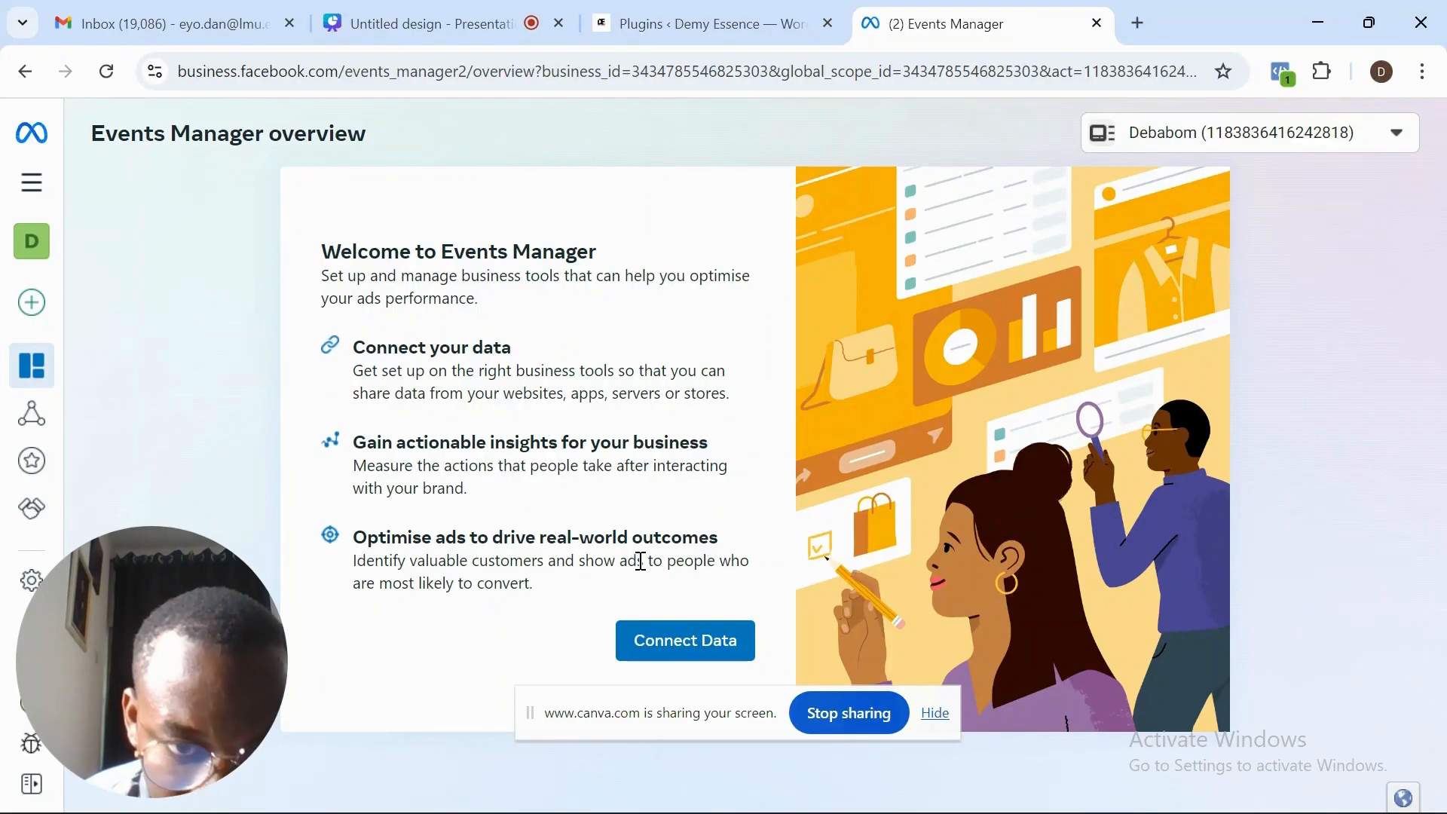
mouse_move(35, 416)
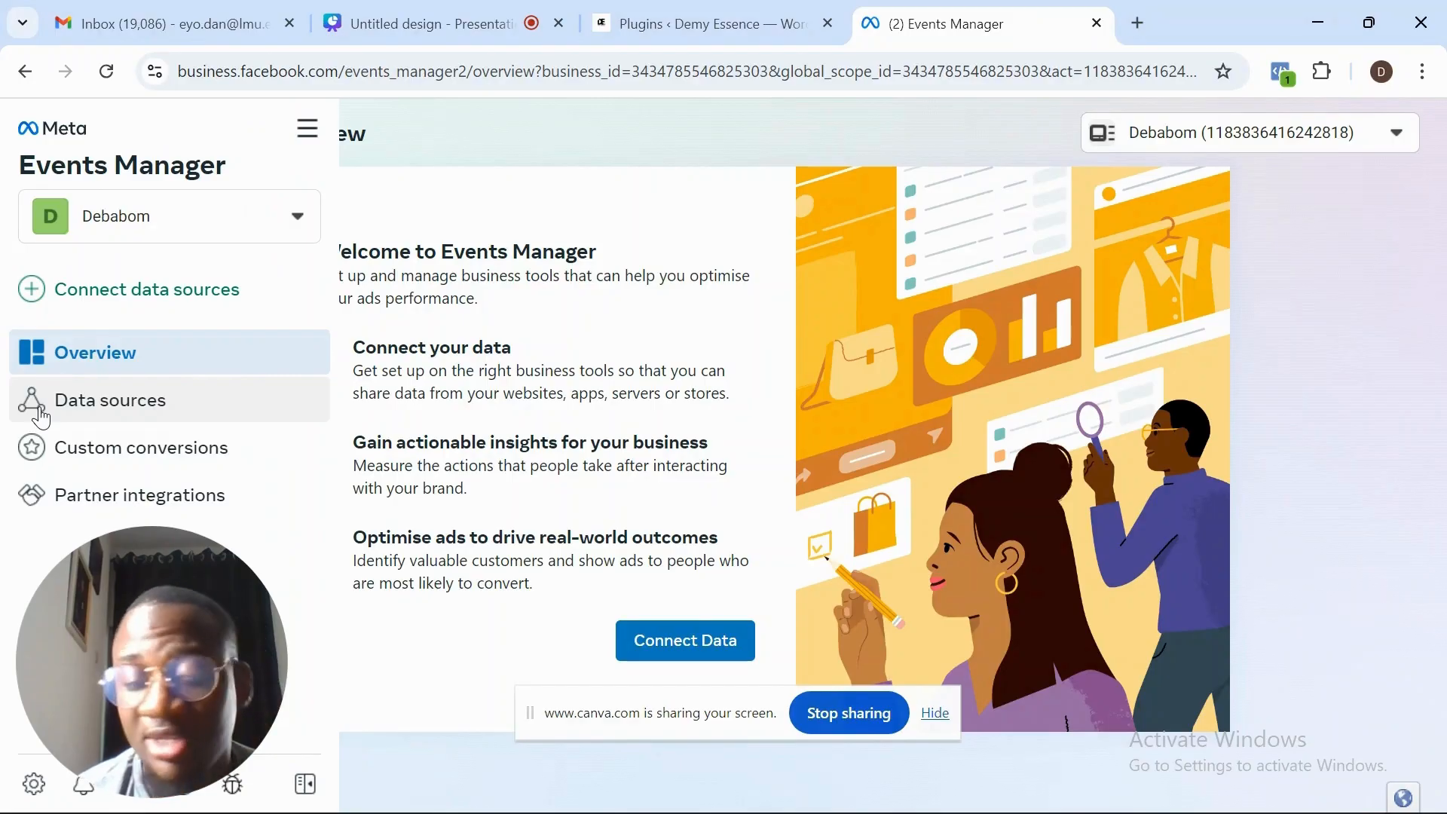
left_click(41, 417)
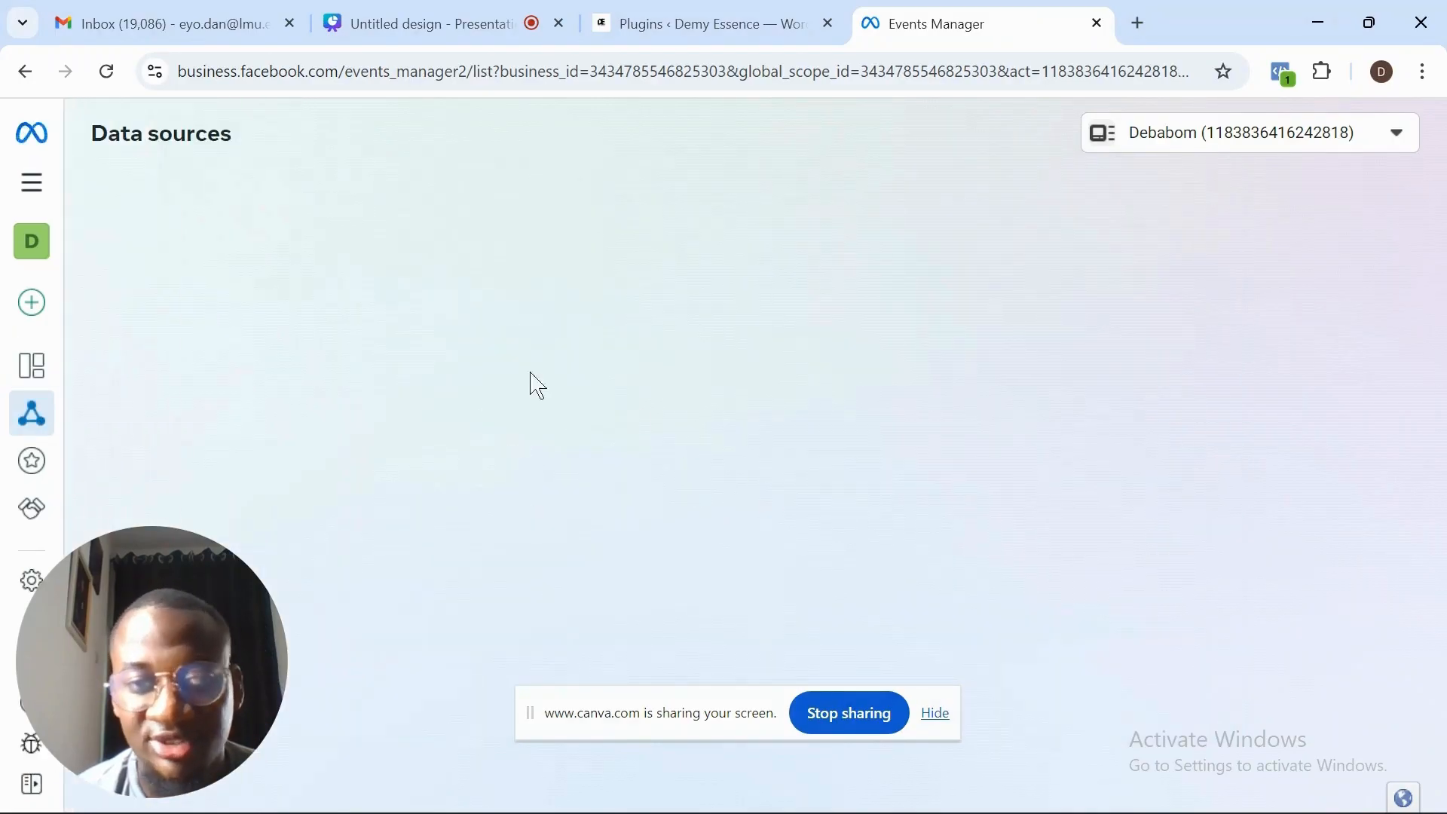
mouse_move(51, 383)
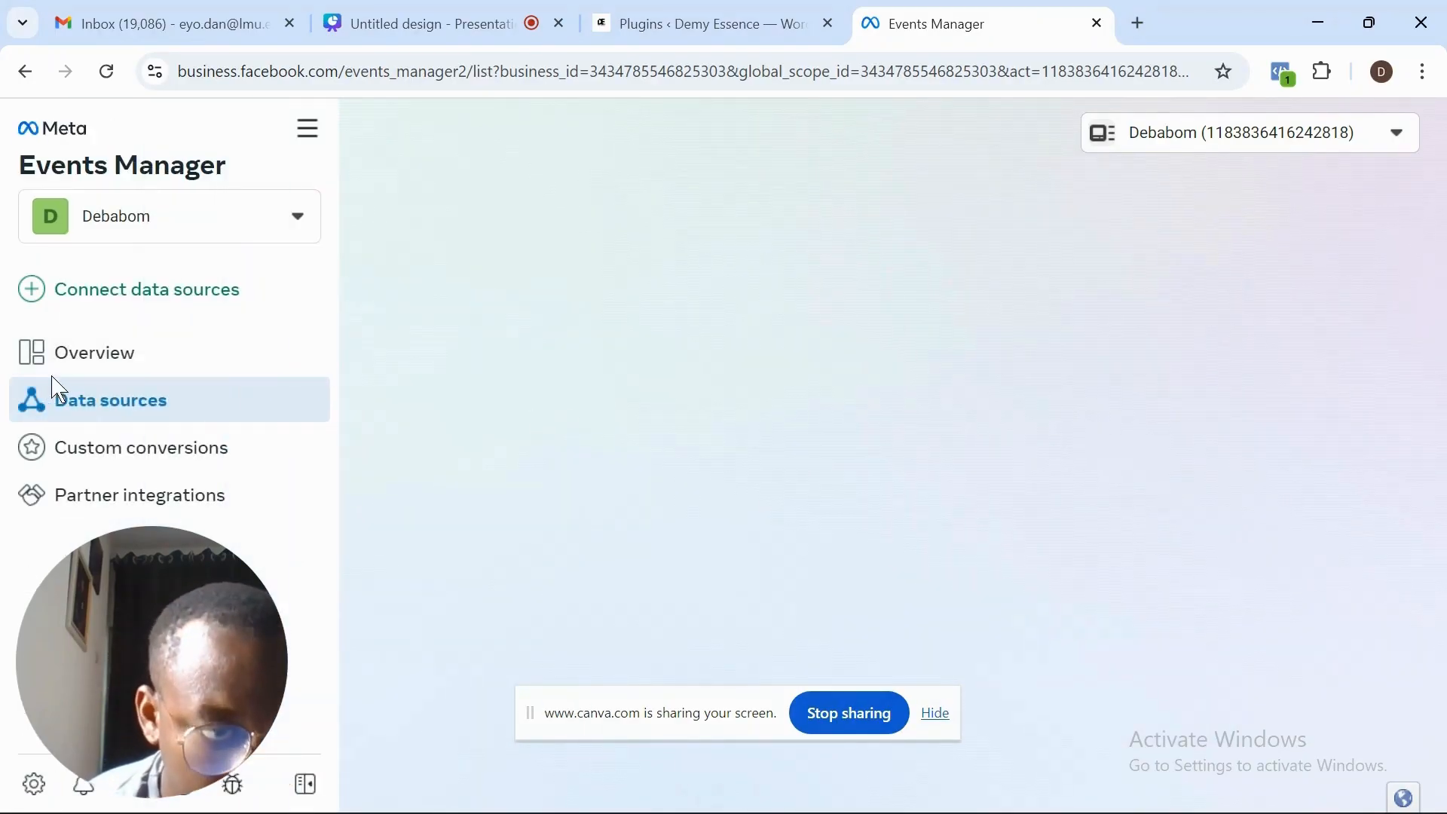
left_click(138, 377)
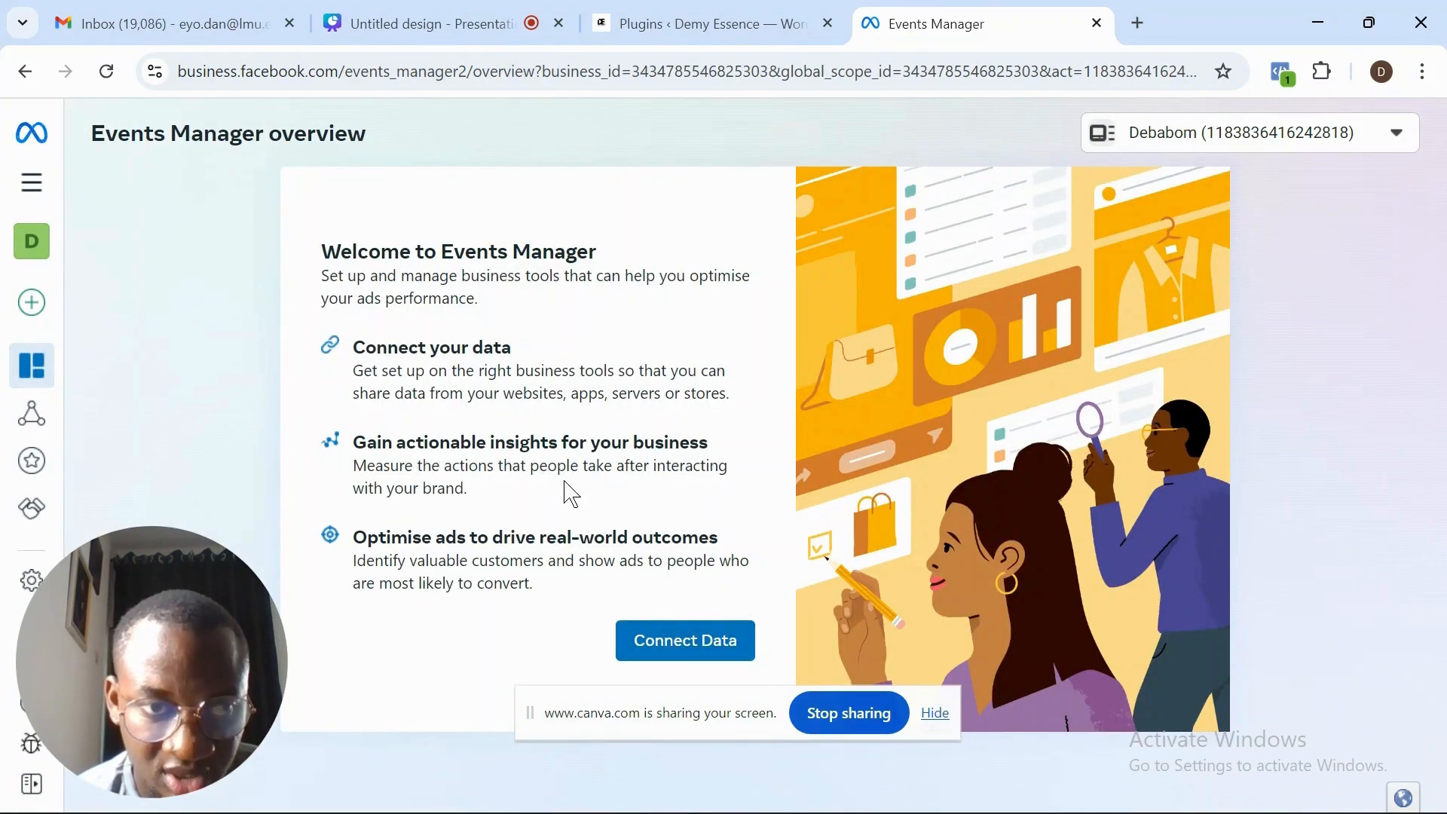
Start connecting a new data source and choose Web as its type
left_click(700, 647)
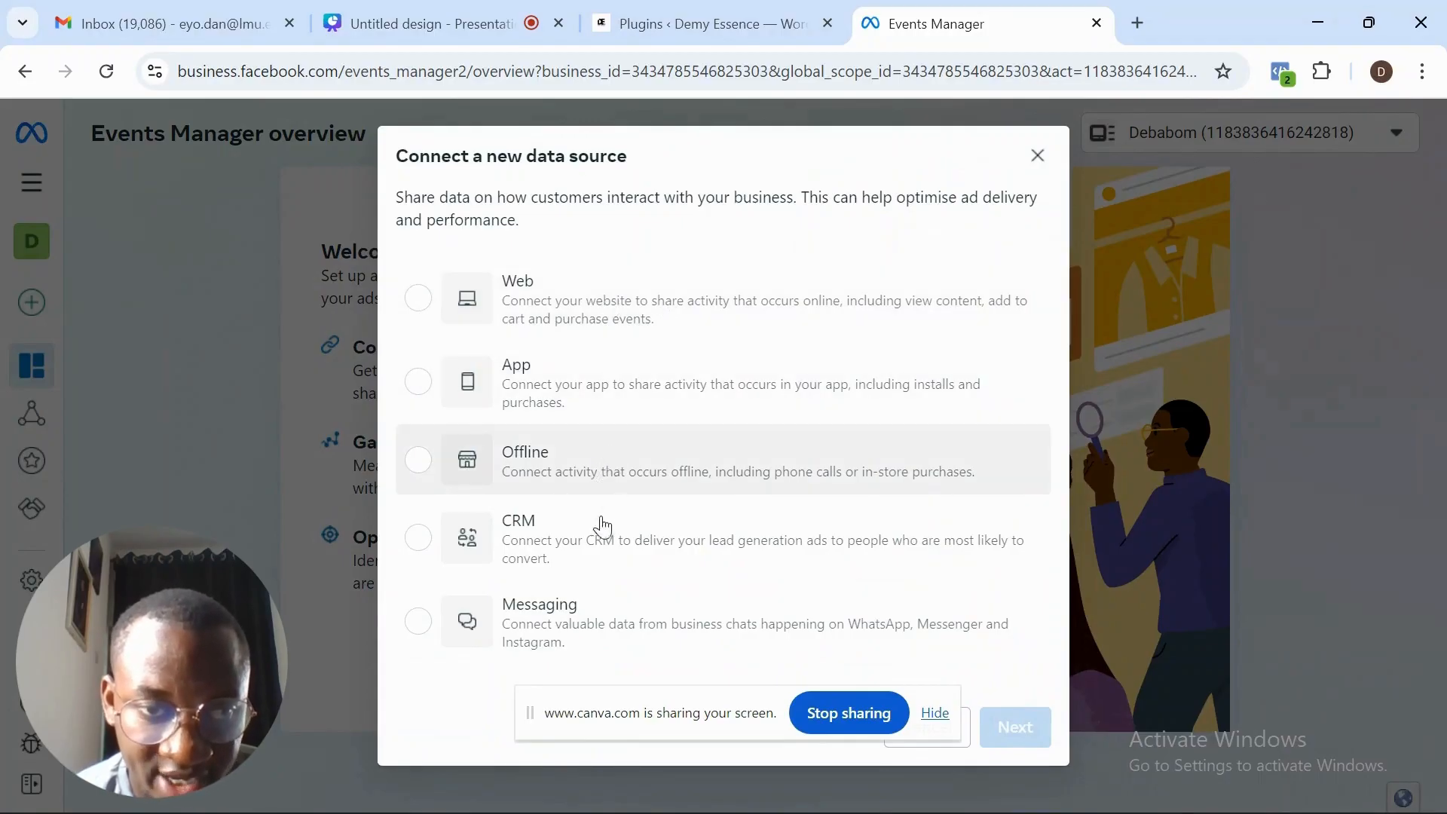
left_click(657, 309)
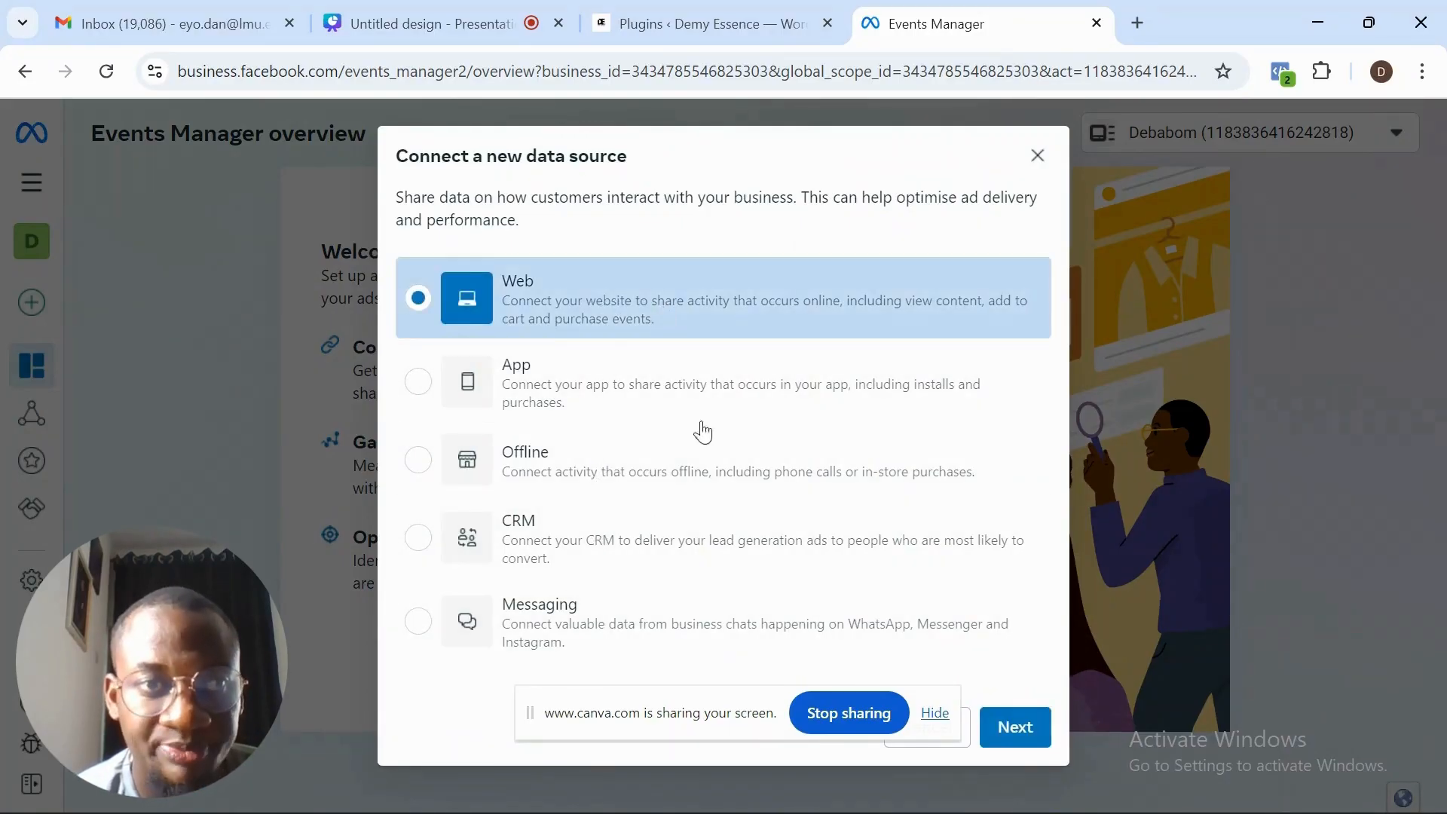
left_click(1015, 728)
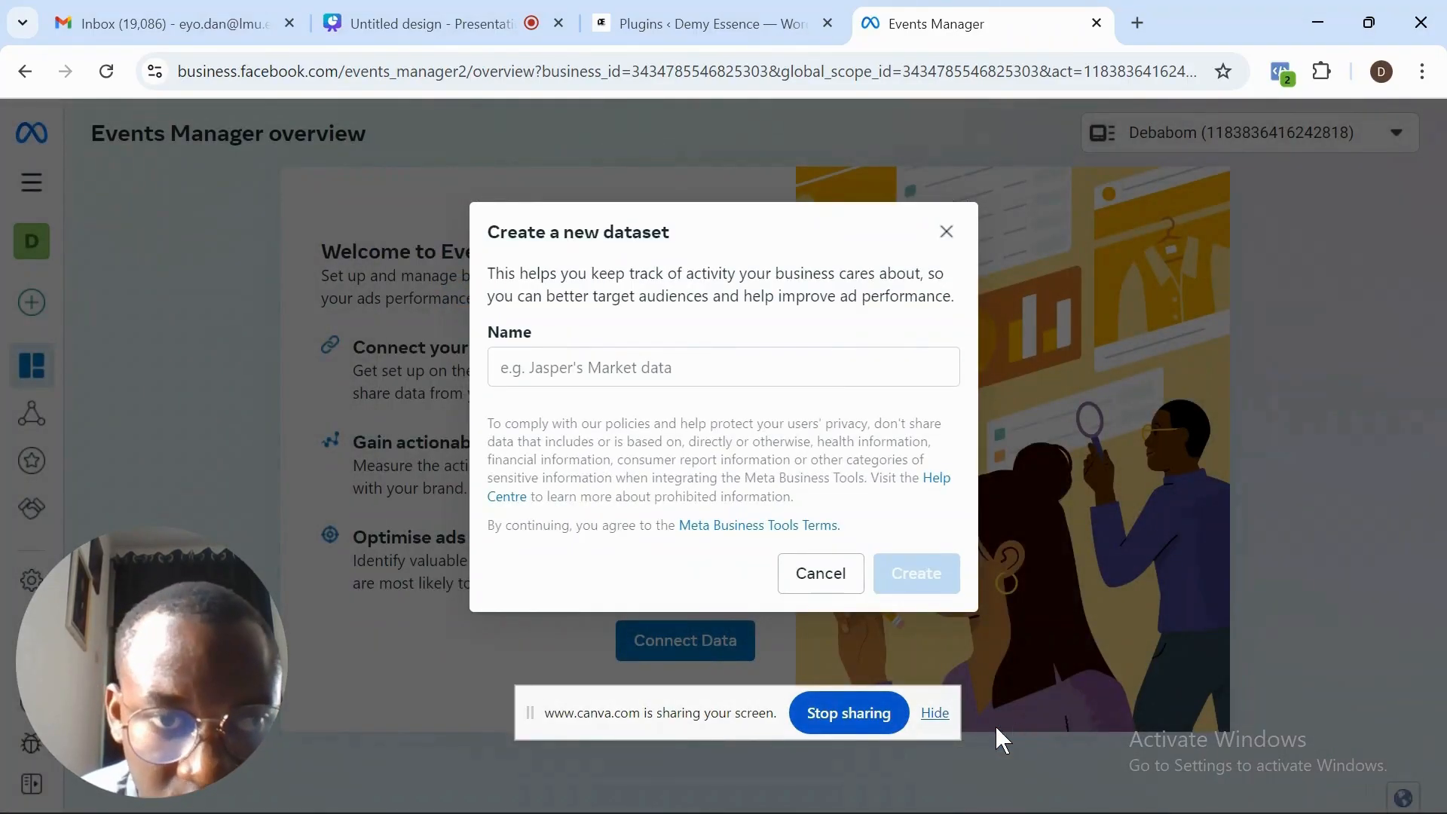
Name the new dataset Test and create it
left_click(731, 370)
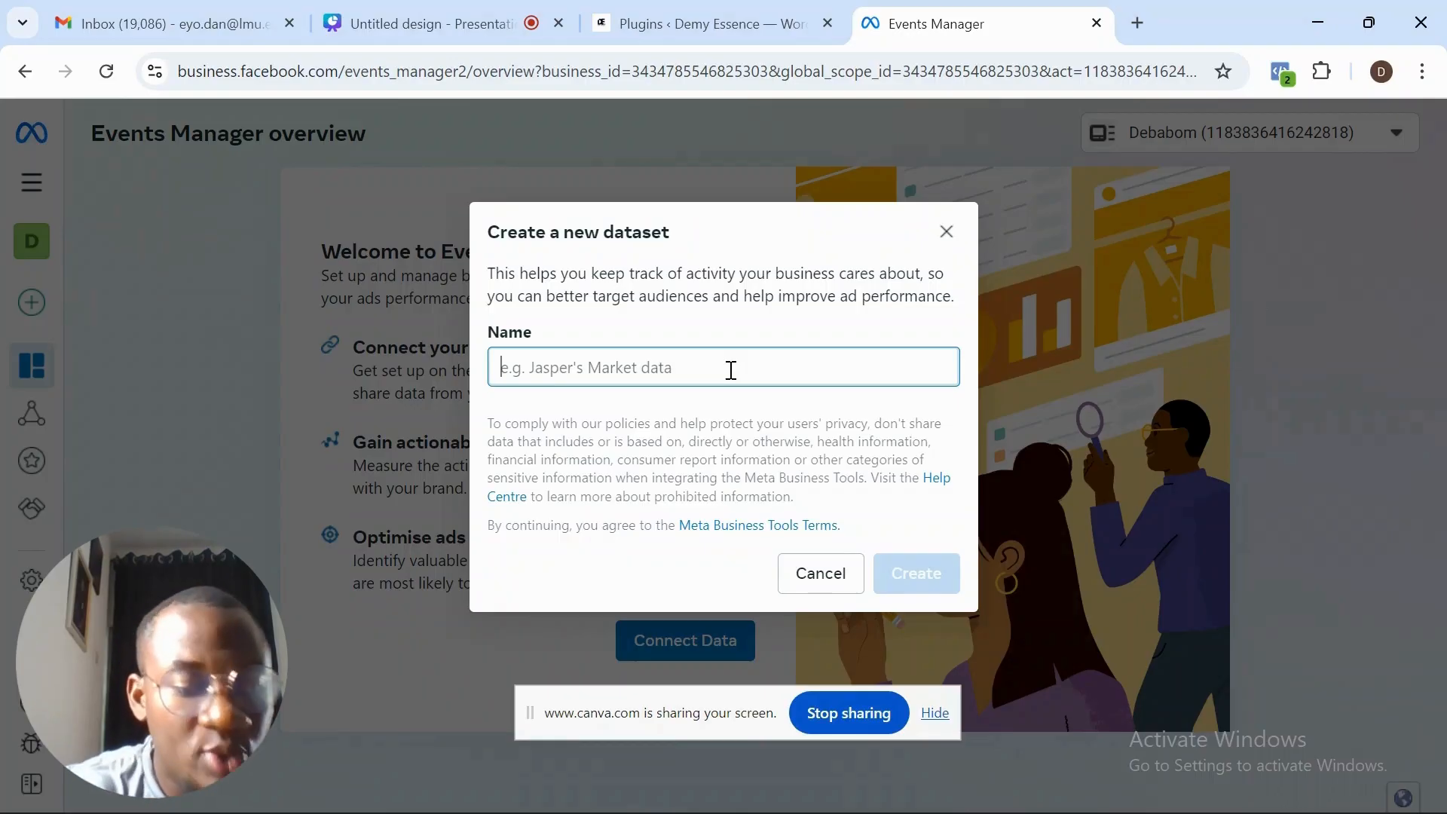
type("Test")
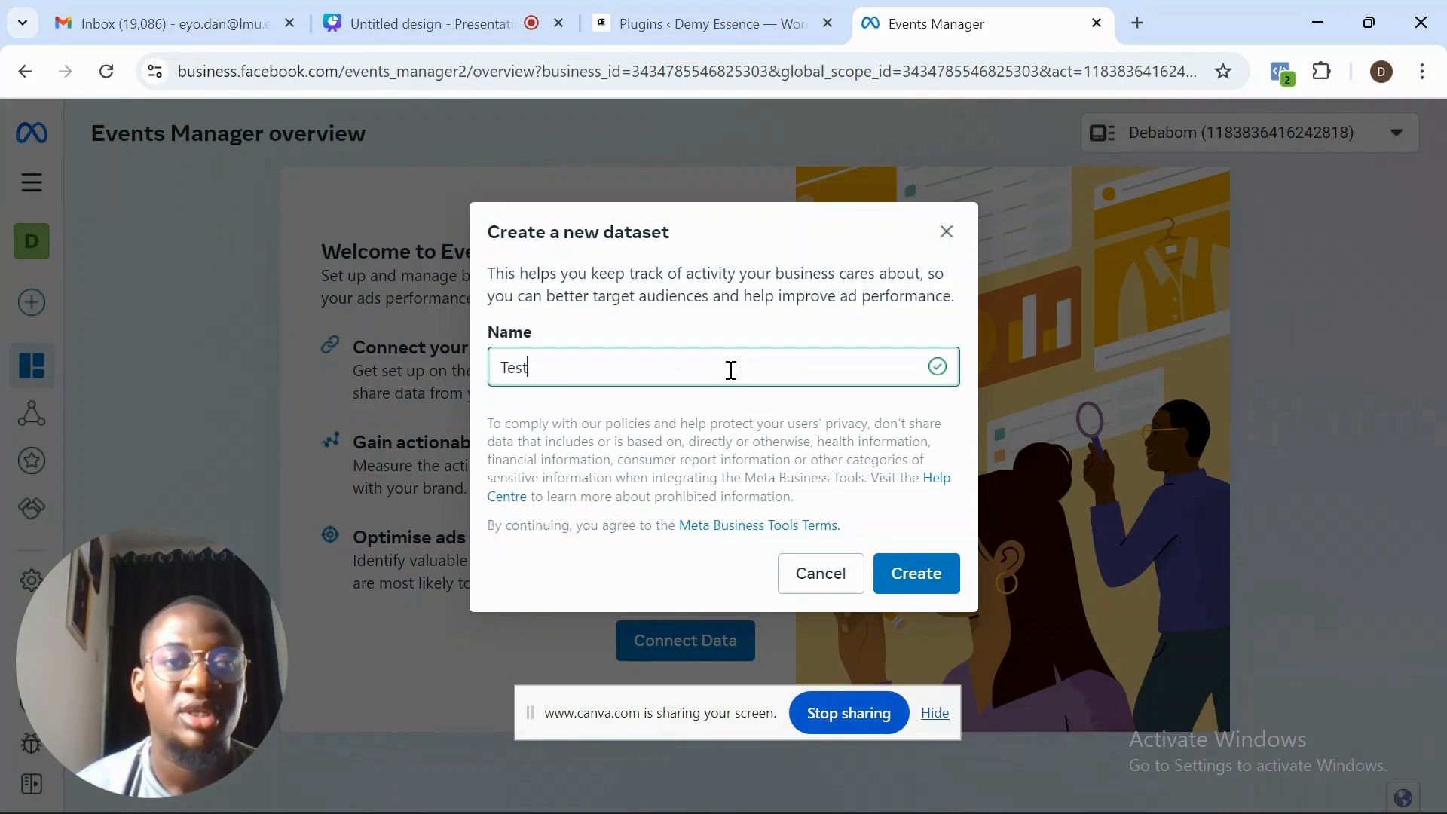
left_click(920, 582)
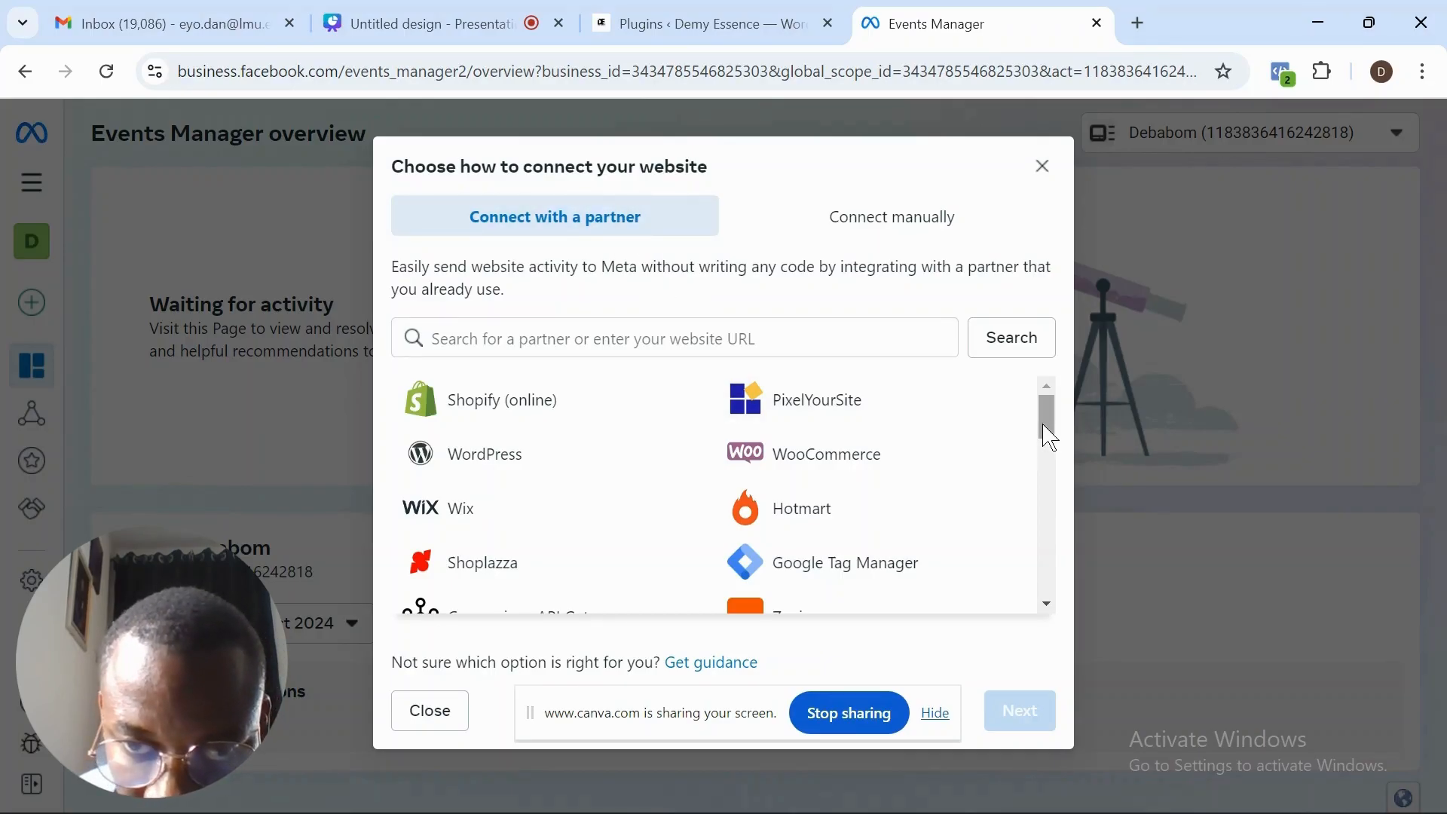
Choose to connect the website manually with the Meta pixel only option and finish the connection setup
scroll(1049, 457, "down", 1)
scroll(1046, 441, "up", 1)
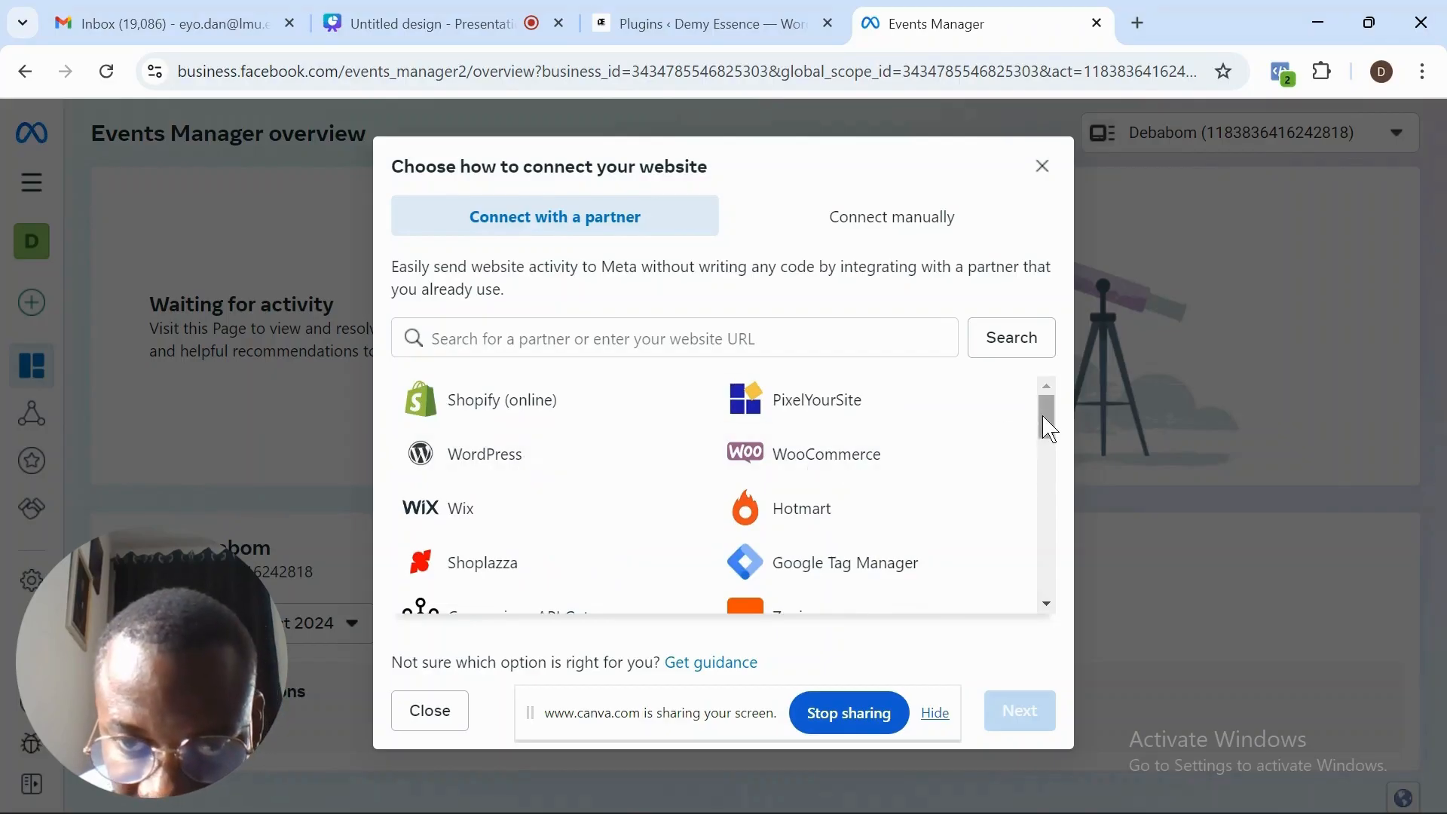
left_click_drag(1044, 420, 1039, 622)
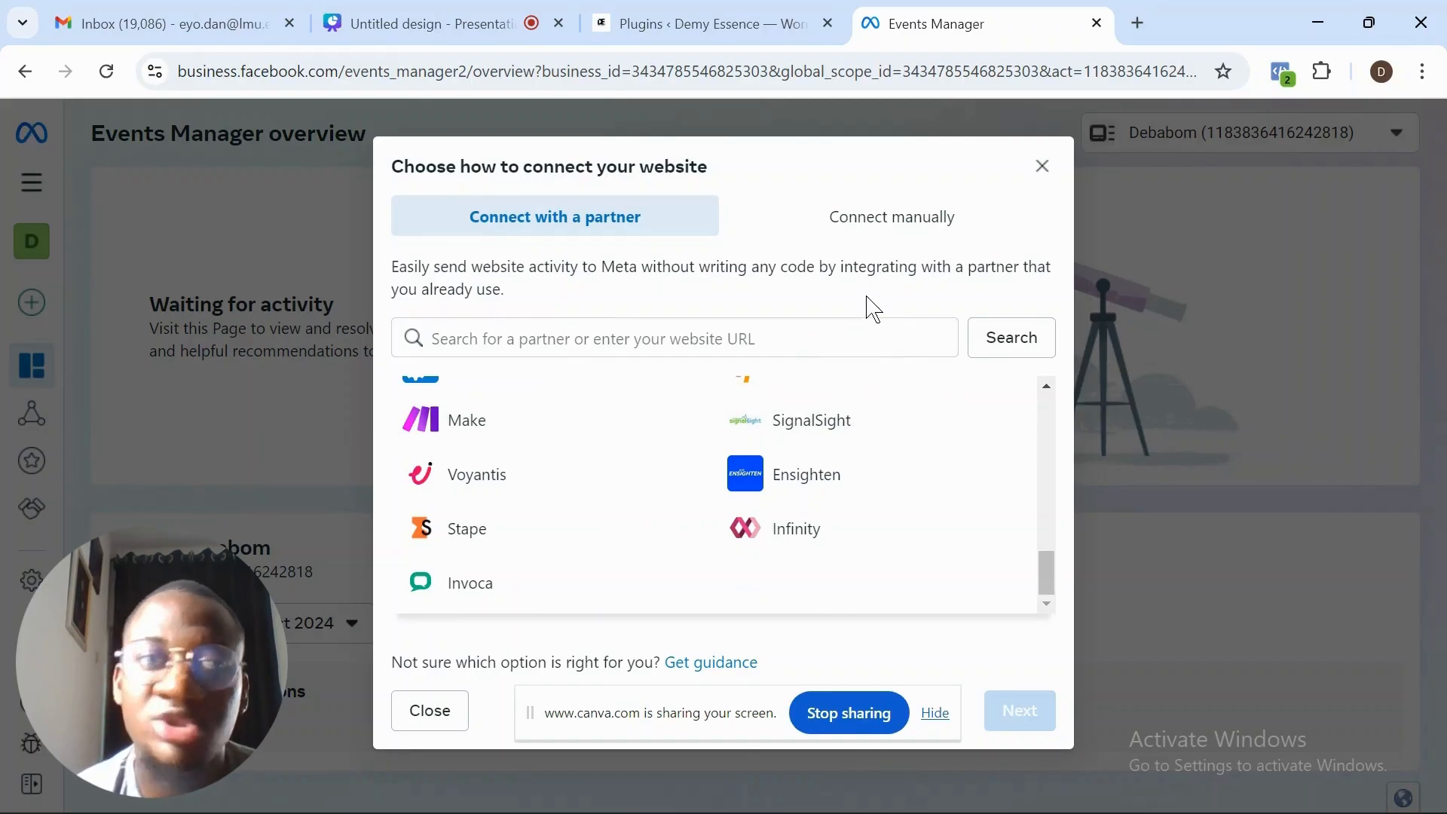
left_click(914, 232)
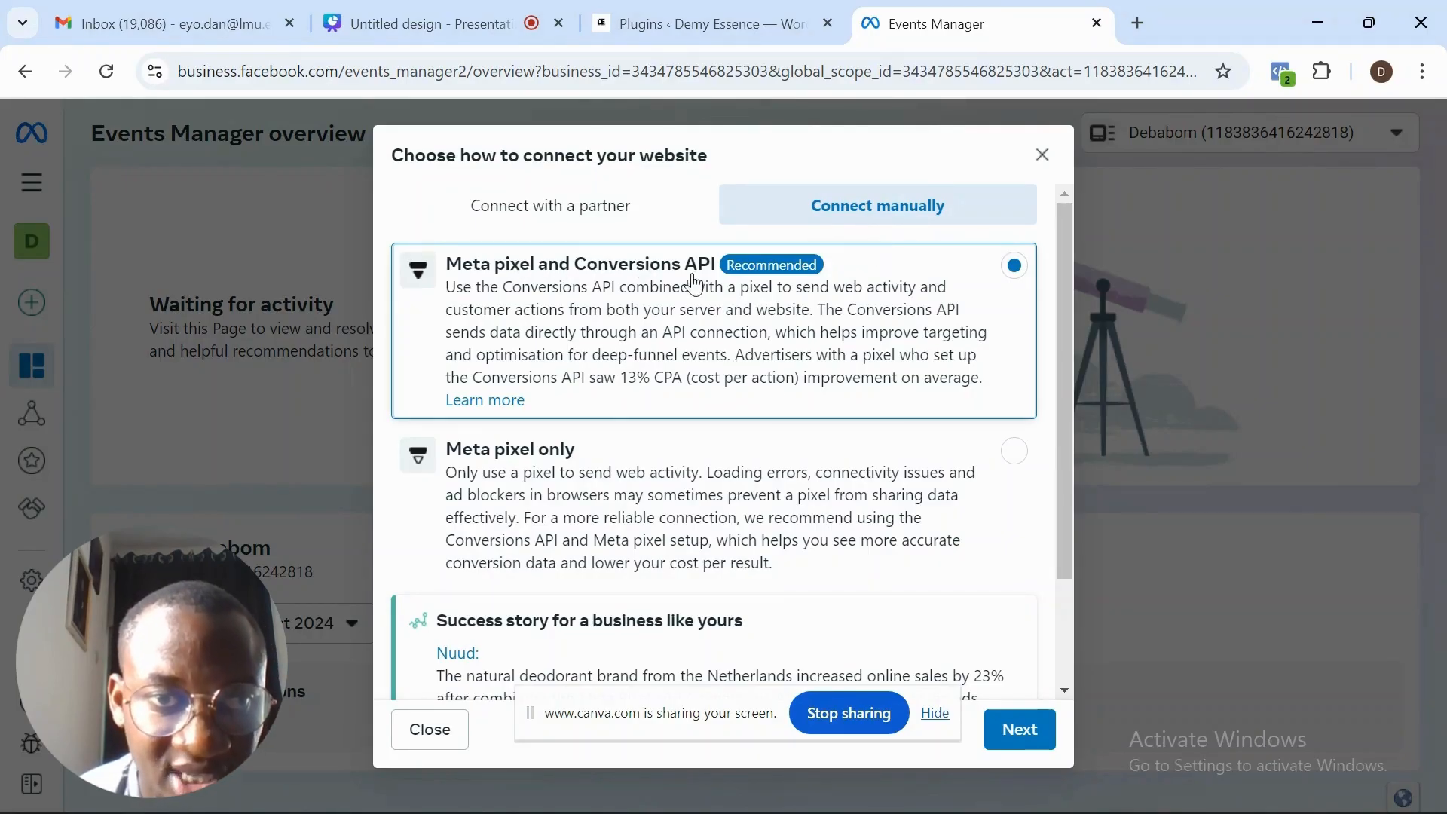
left_click(691, 479)
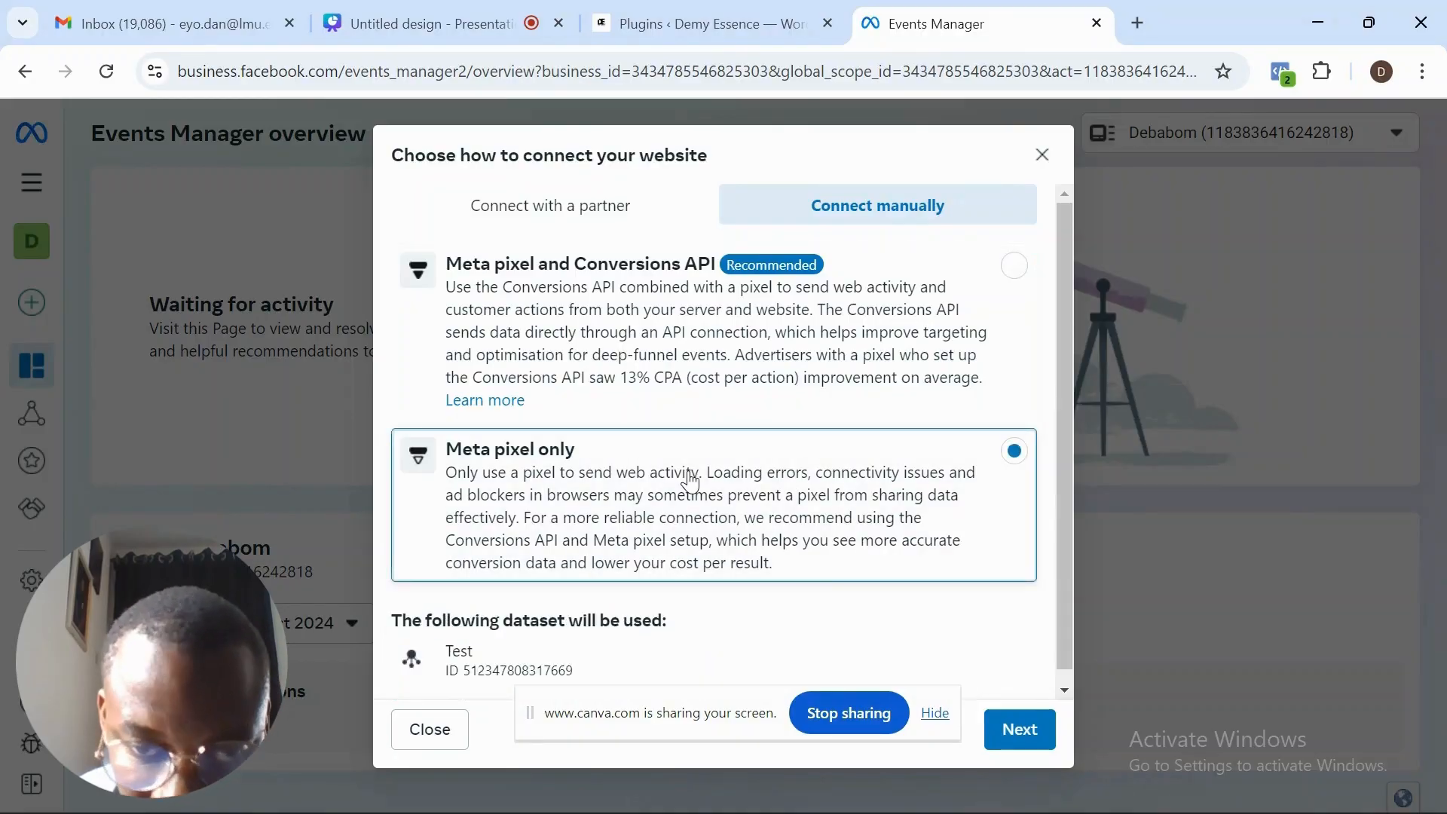
left_click(1020, 730)
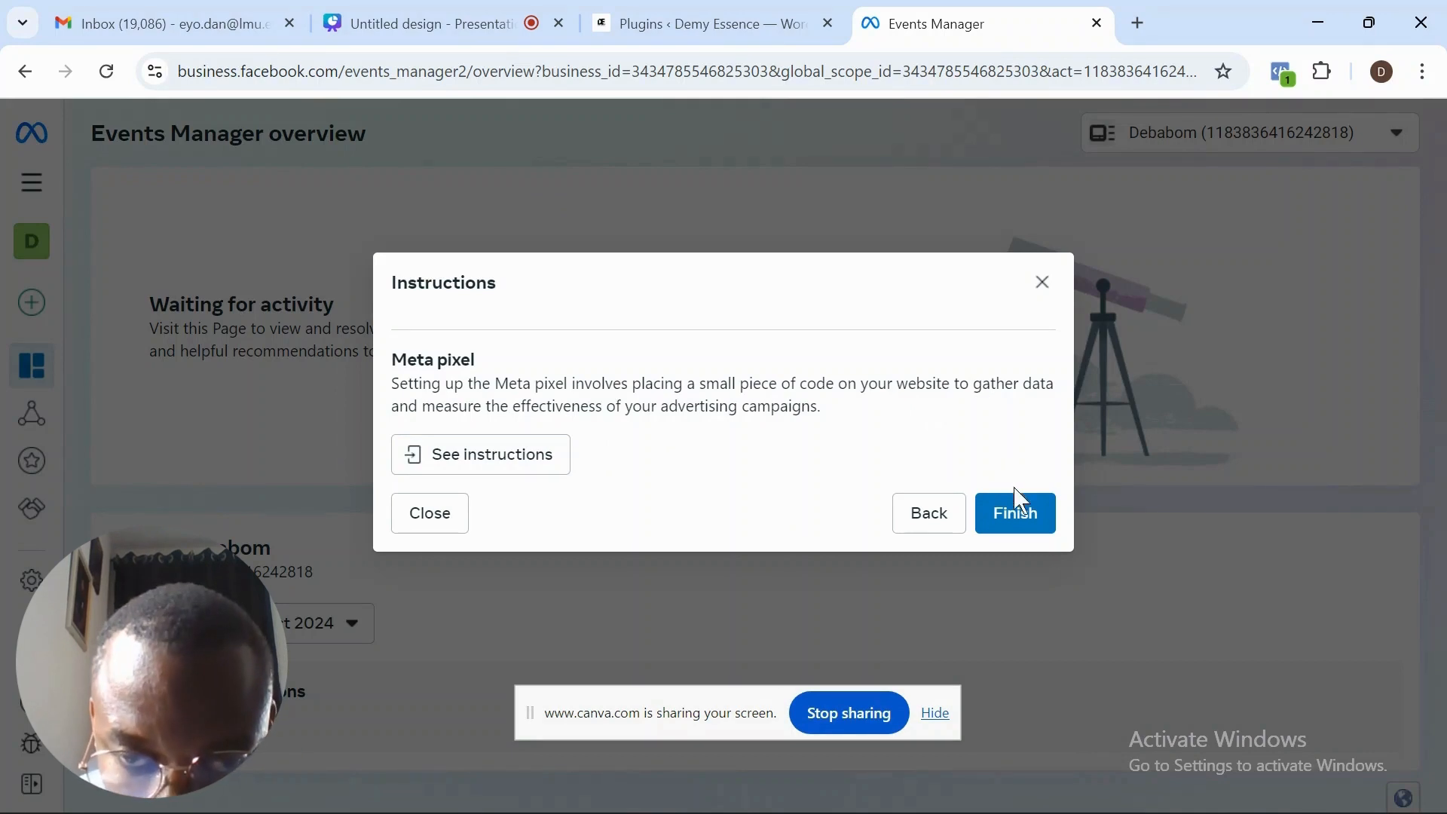
left_click(1027, 531)
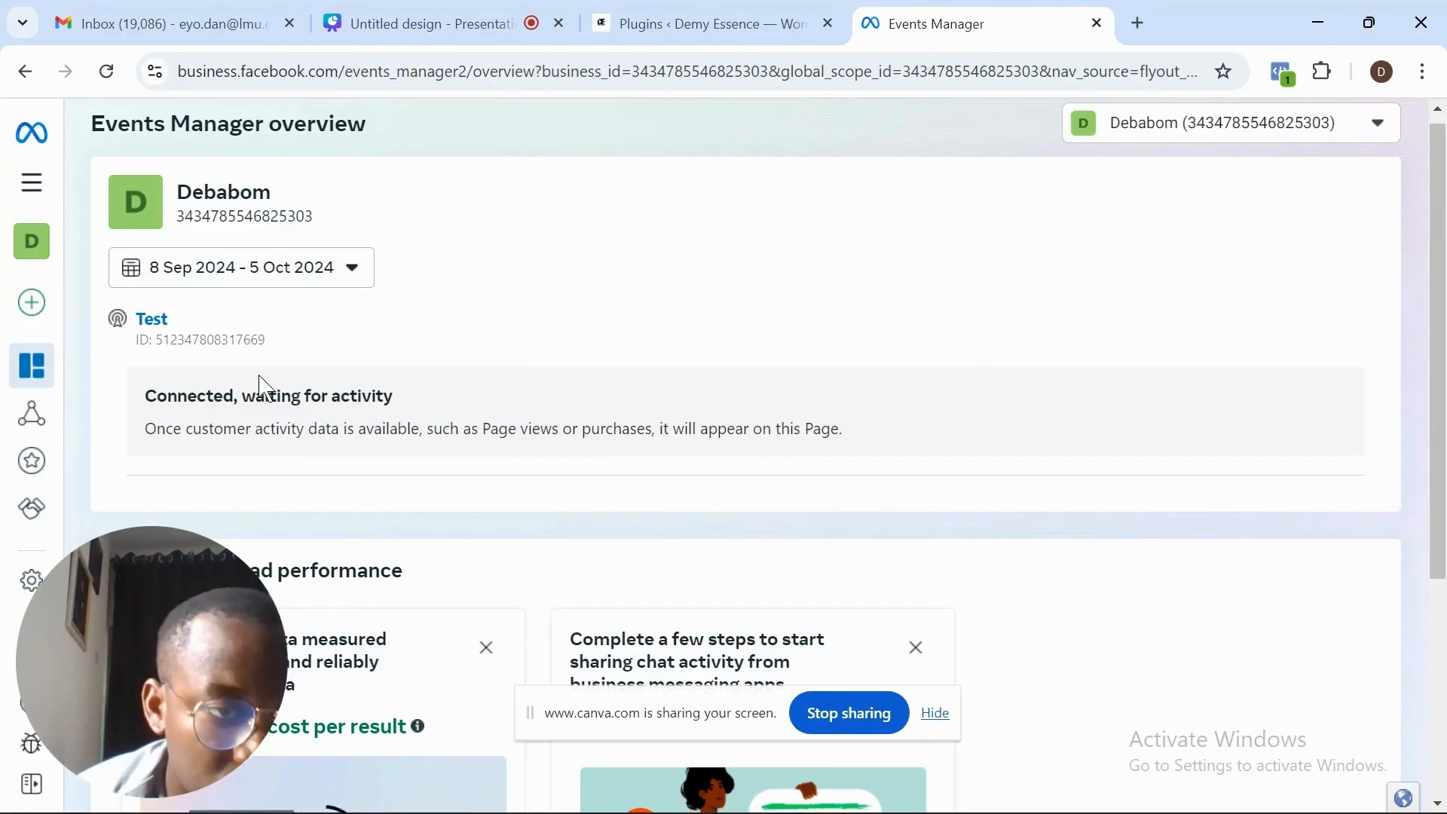
mouse_move(27, 374)
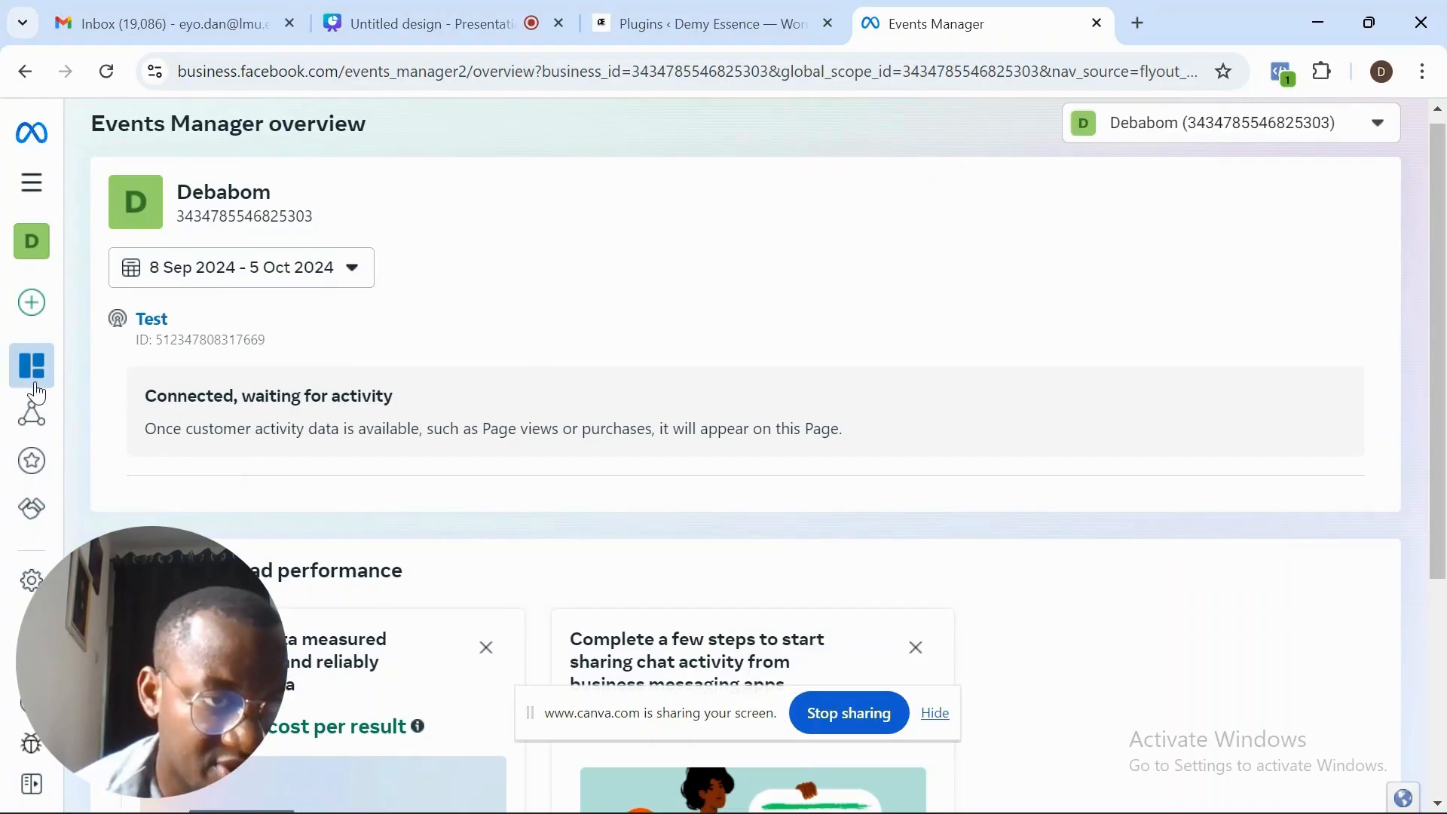
left_click(108, 426)
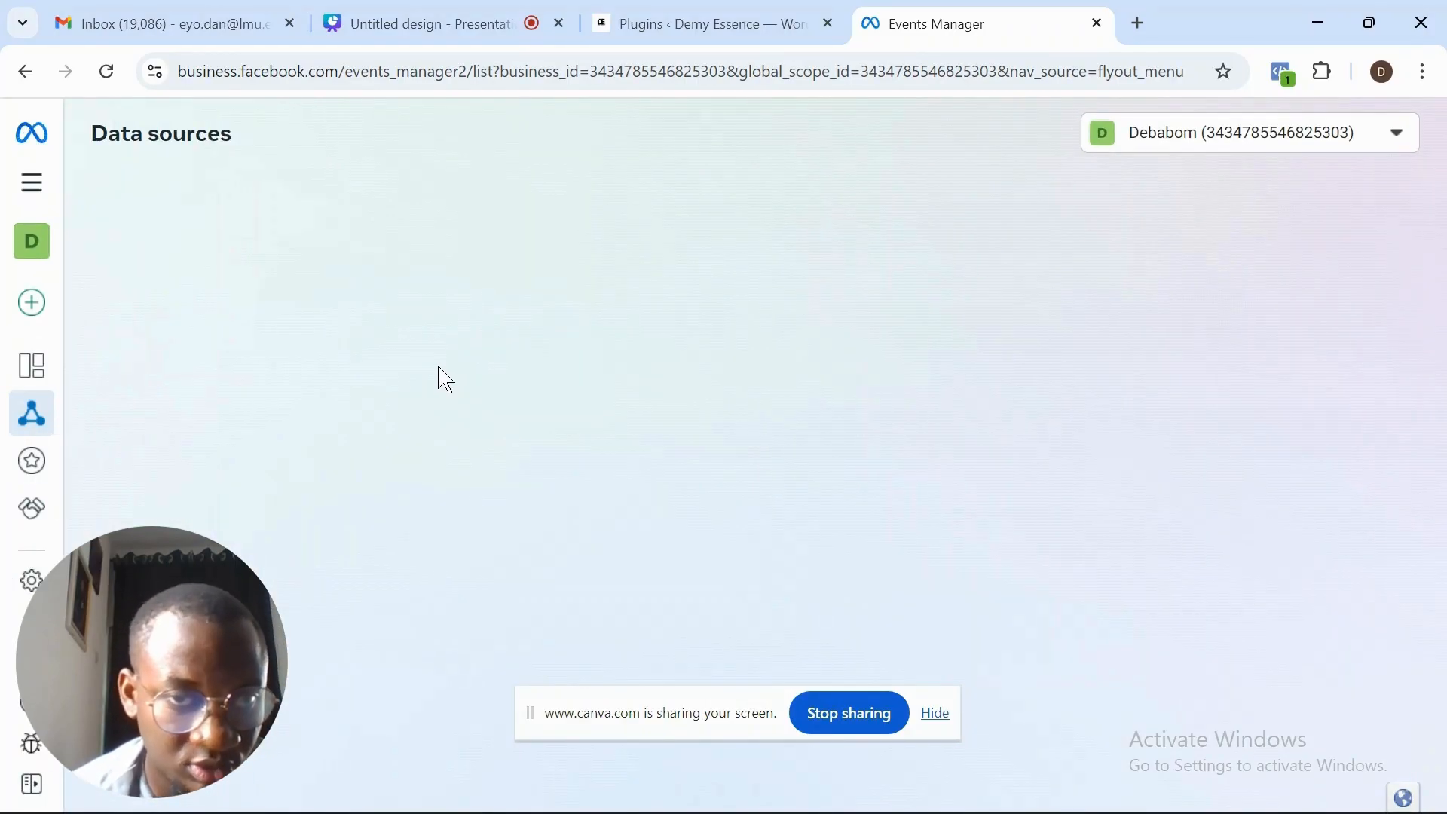
mouse_move(23, 391)
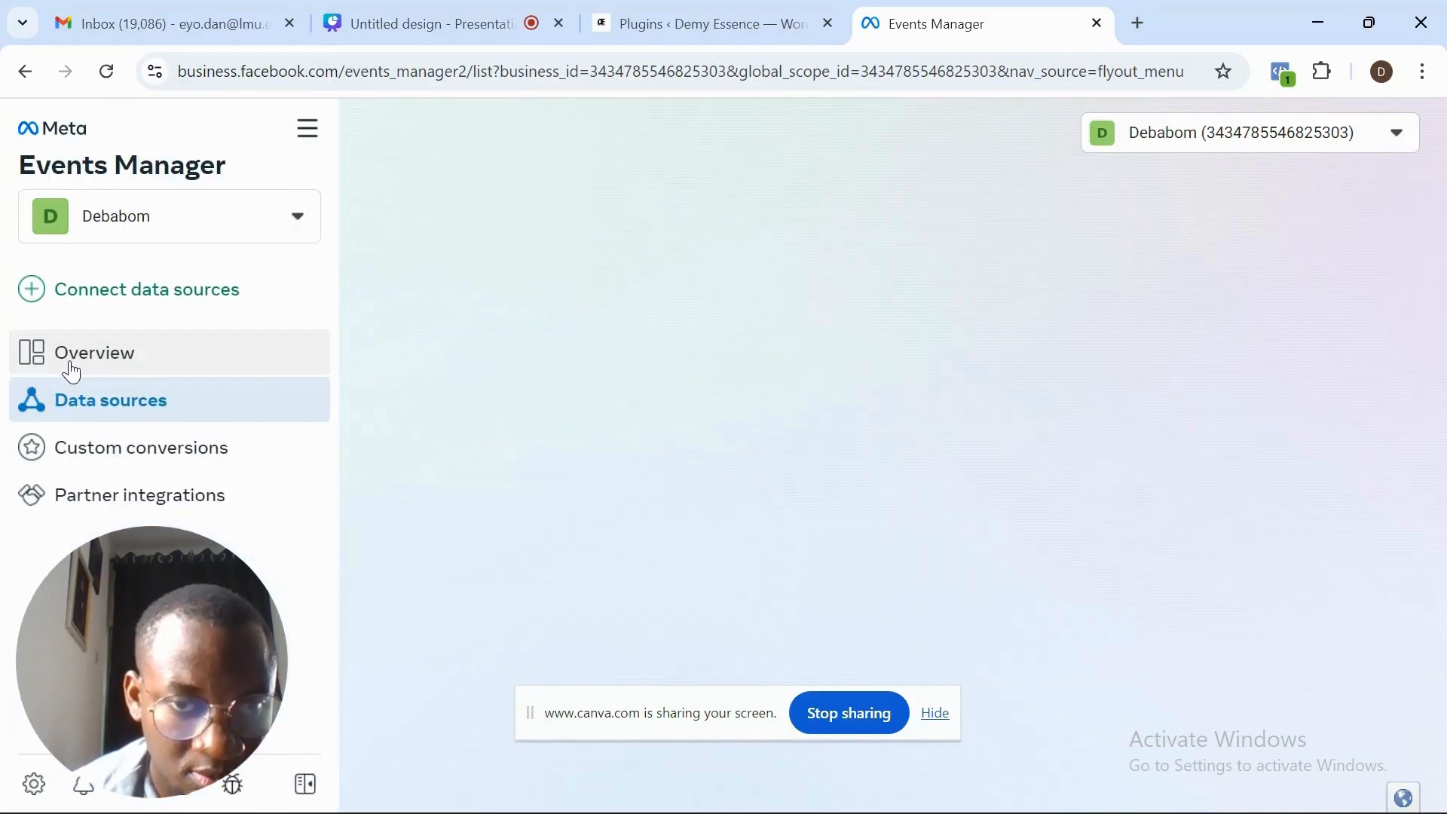
left_click(73, 370)
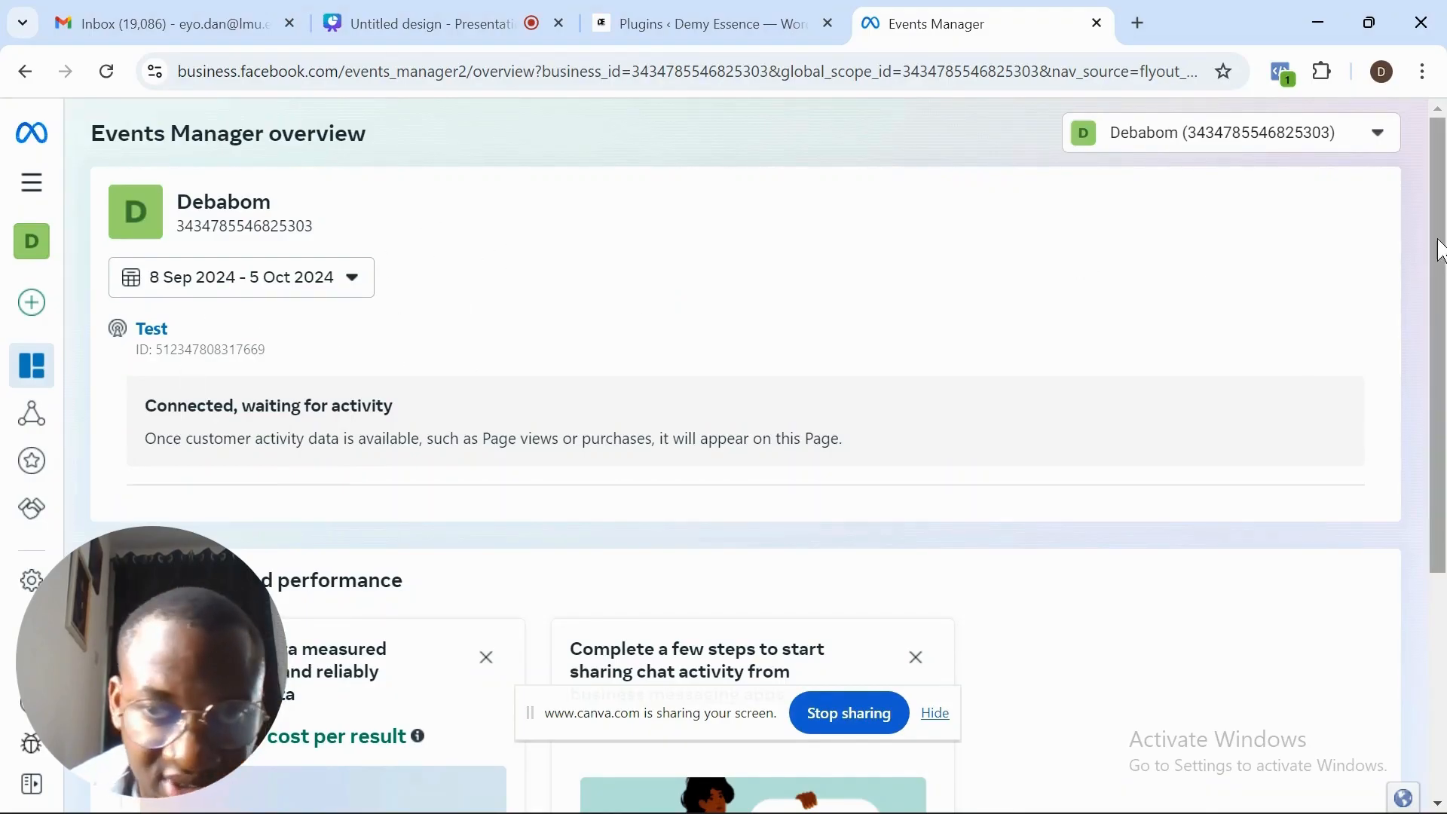
Open the Test dataset from the Events Manager overview and start its Meta Pixel setup for website browser activity
left_click_drag(1441, 249, 1414, 471)
left_click_drag(1441, 409, 1445, 189)
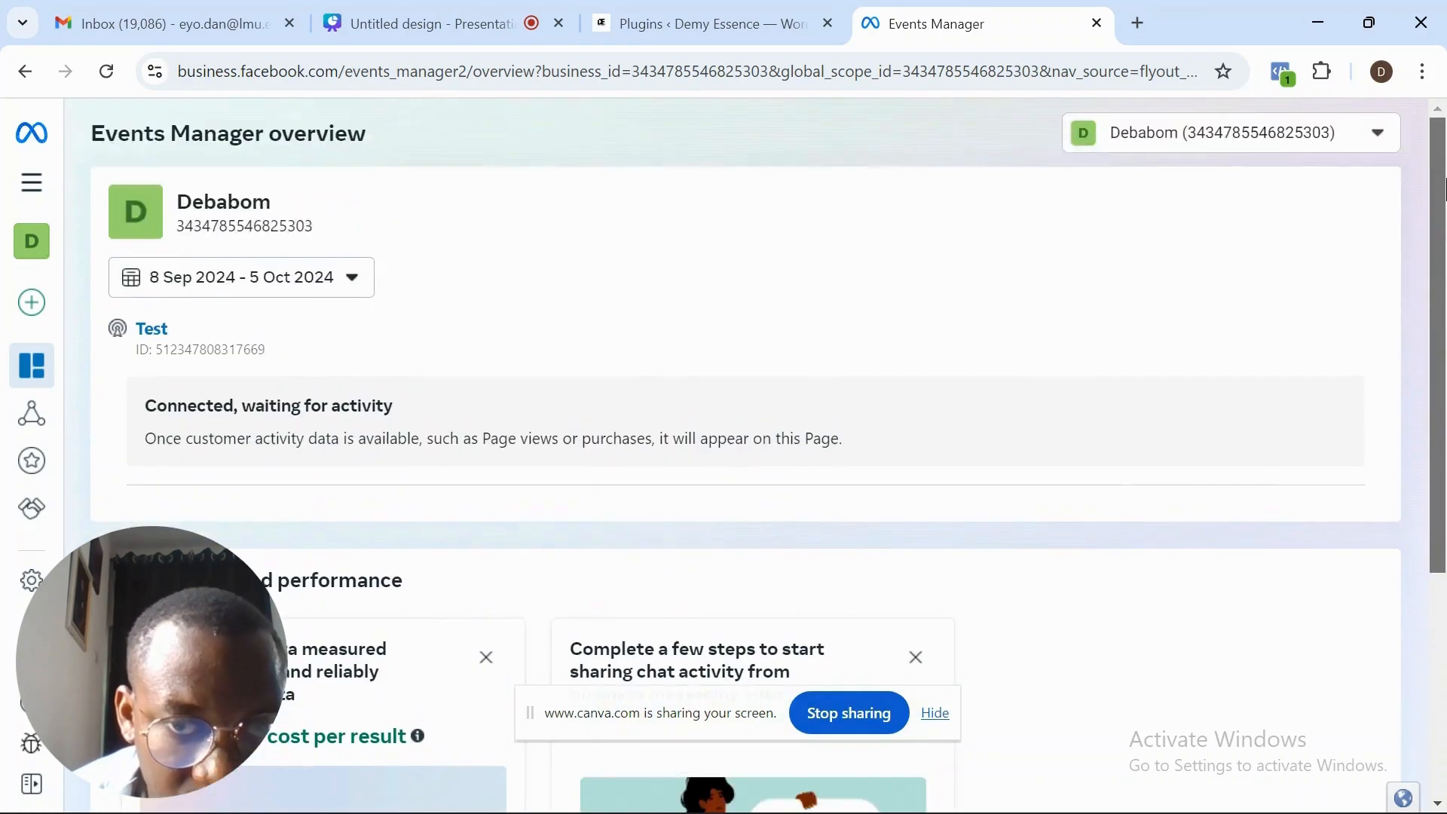
left_click(159, 333)
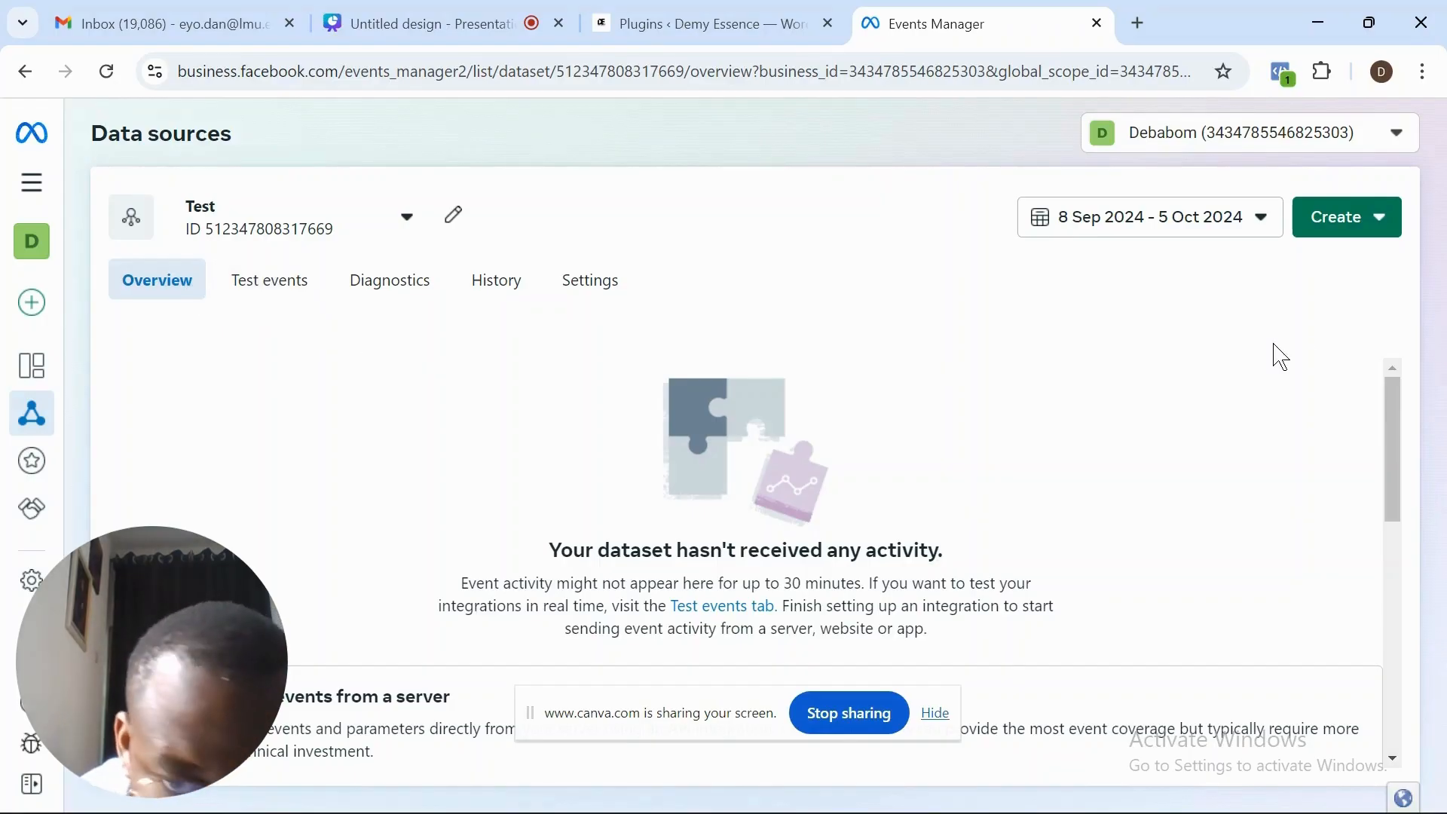
left_click_drag(1392, 411, 1386, 525)
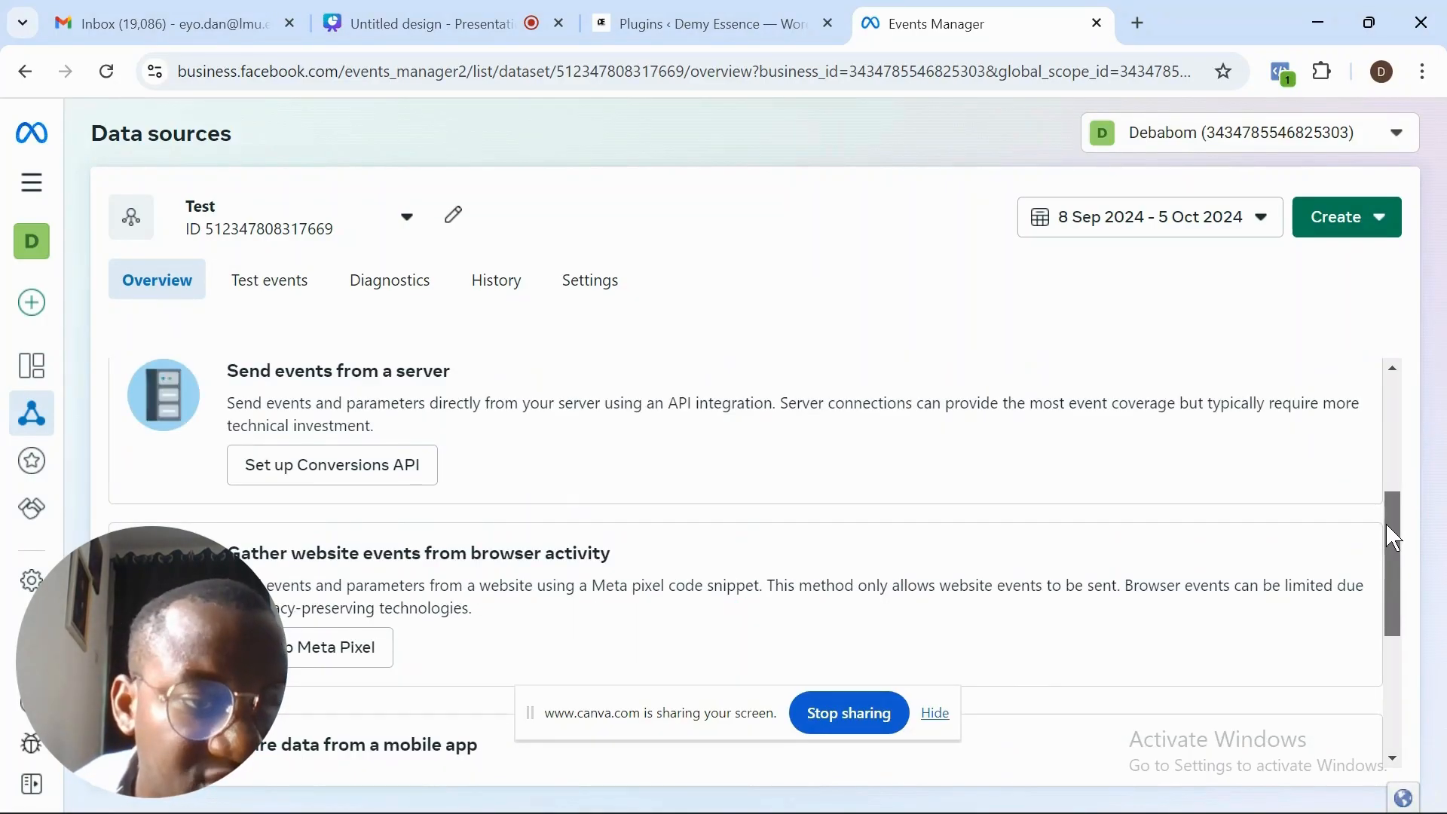
mouse_move(1387, 525)
left_mouse_down()
mouse_move(1387, 624)
mouse_move(1388, 511)
left_mouse_up()
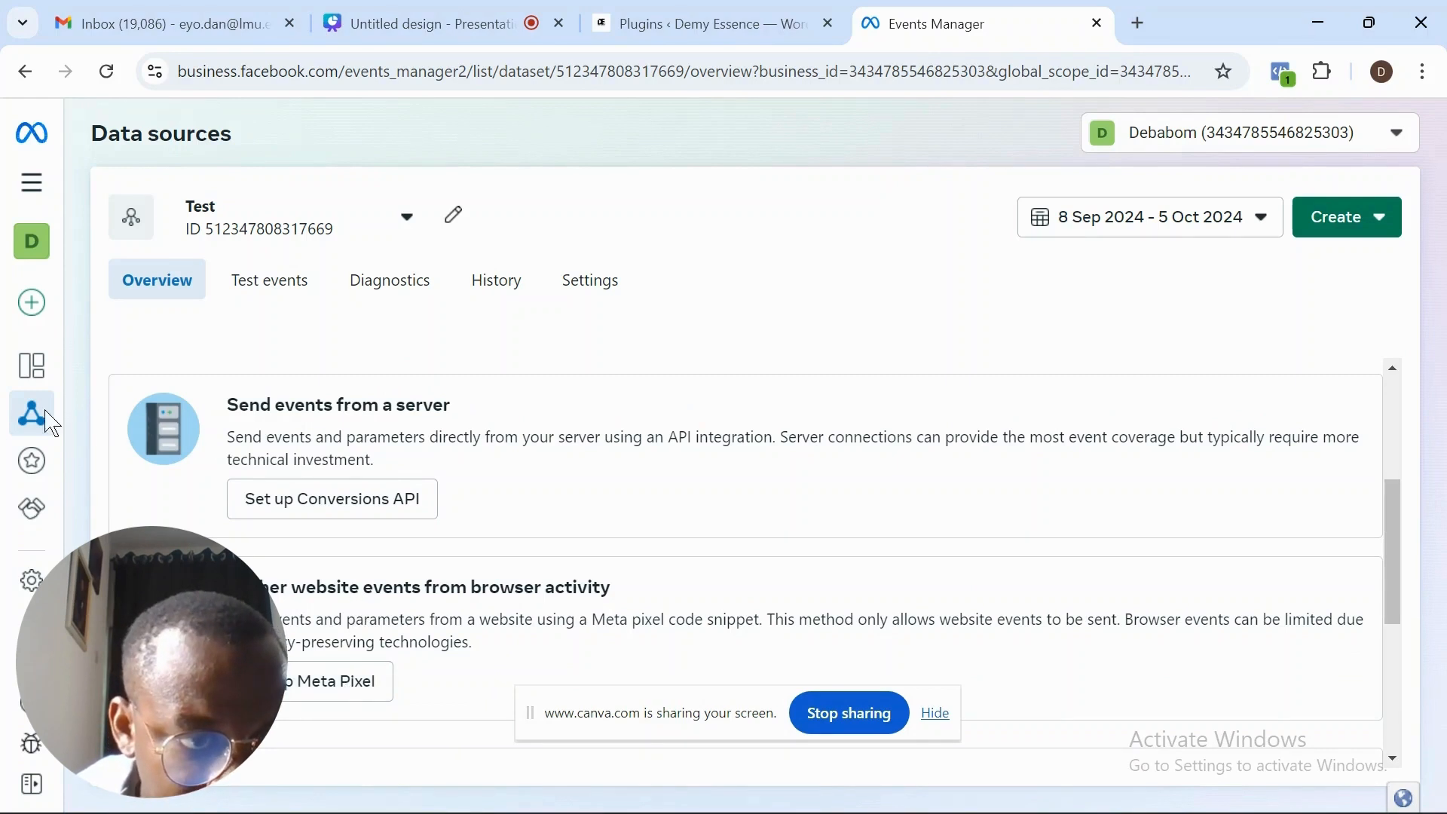
mouse_move(27, 419)
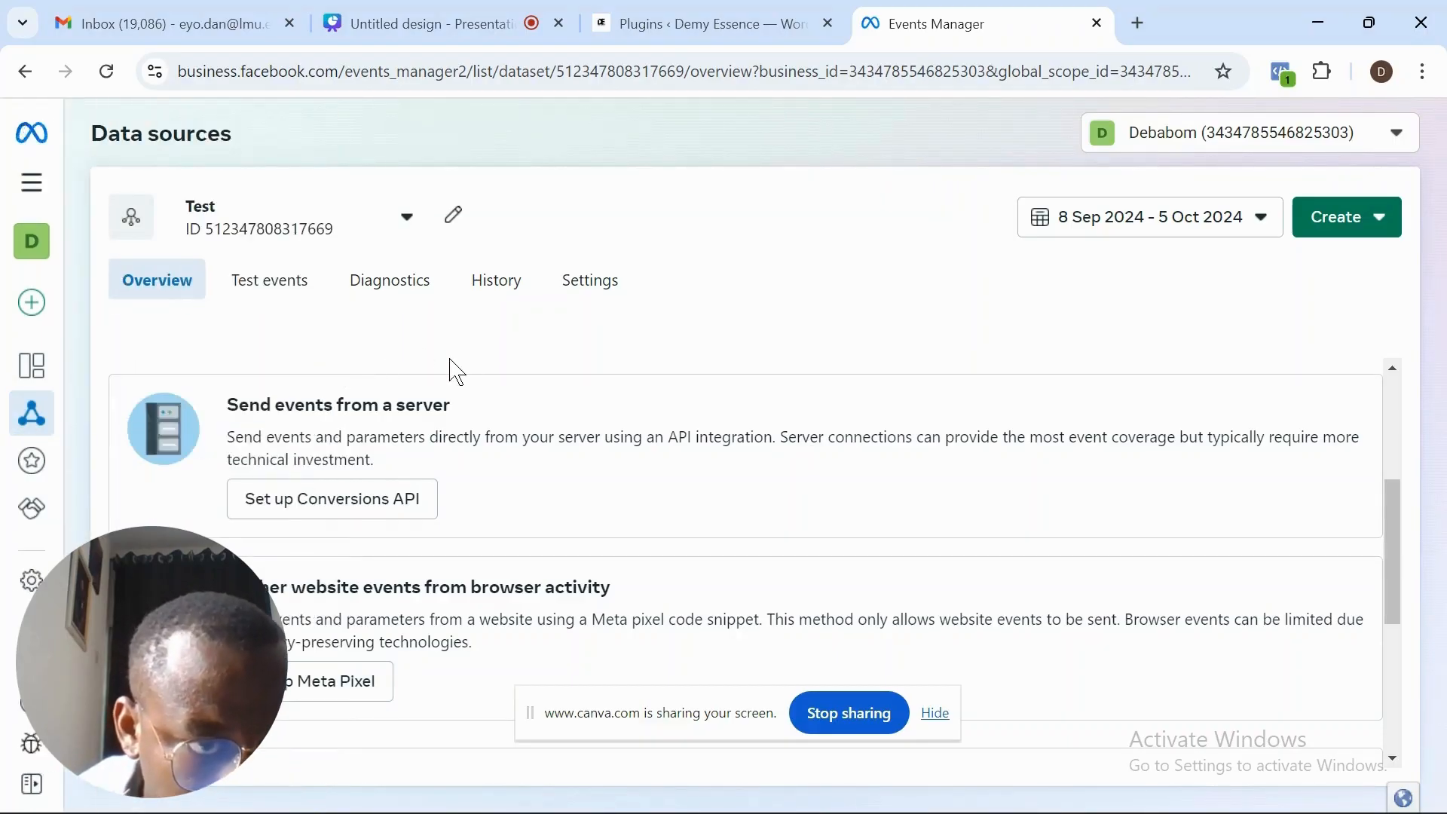
left_click(316, 695)
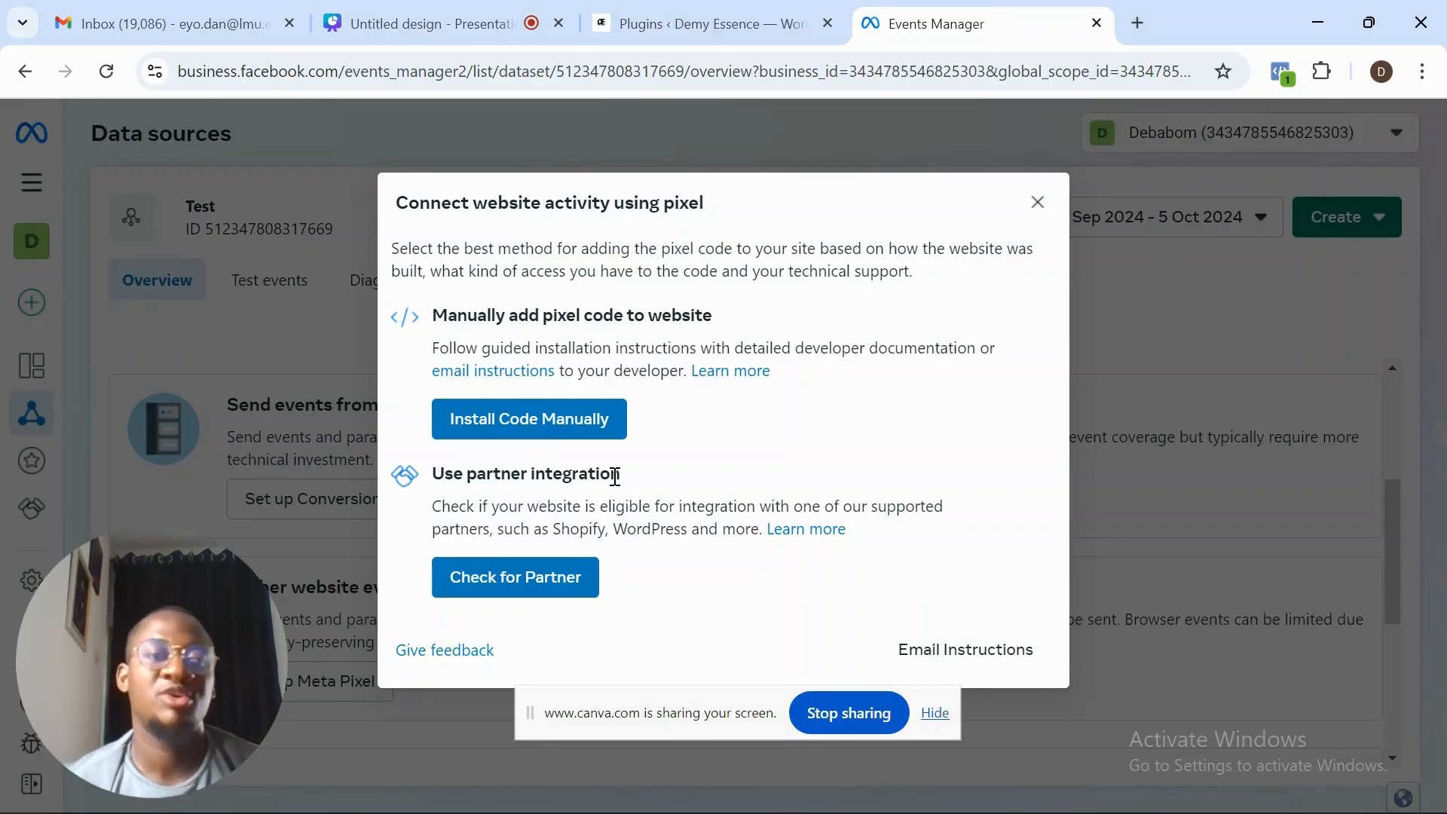
Choose manual code installation for the Test pixel and copy its base code
left_click(535, 432)
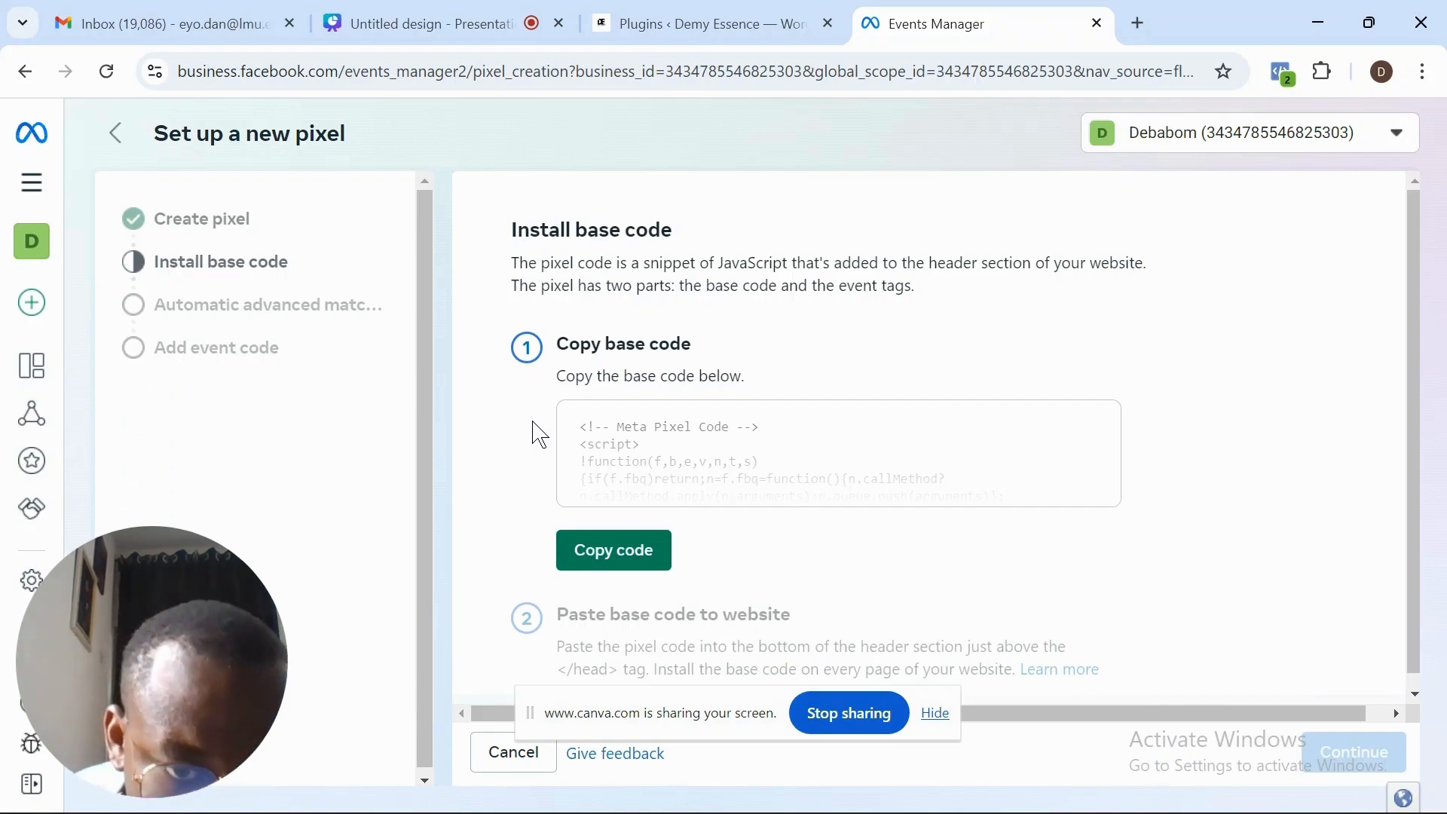
left_click(645, 558)
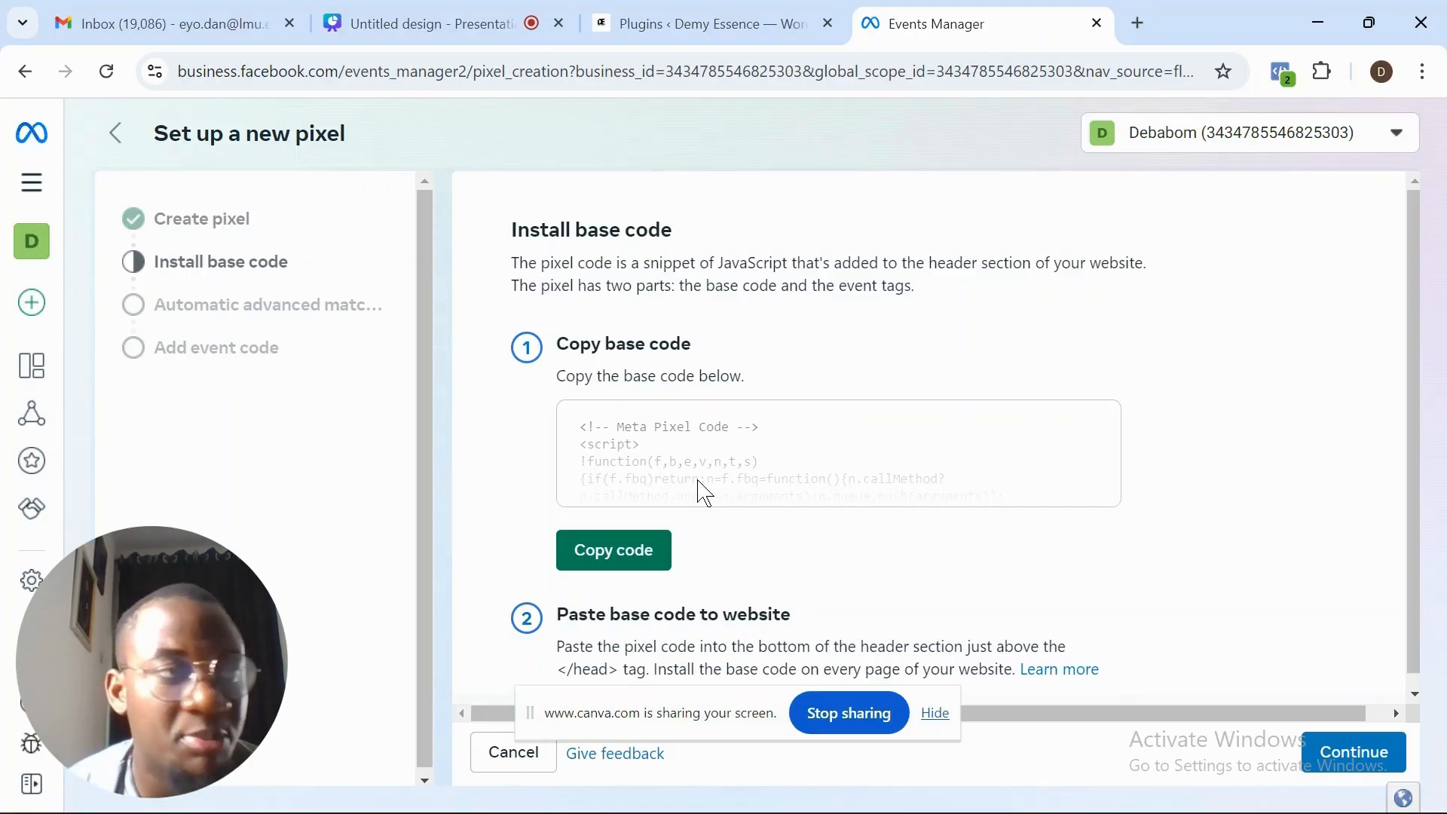
Switch to the WordPress admin of Demy Essence, look through the installed plugins and open the page for adding a new plugin
left_click(663, 9)
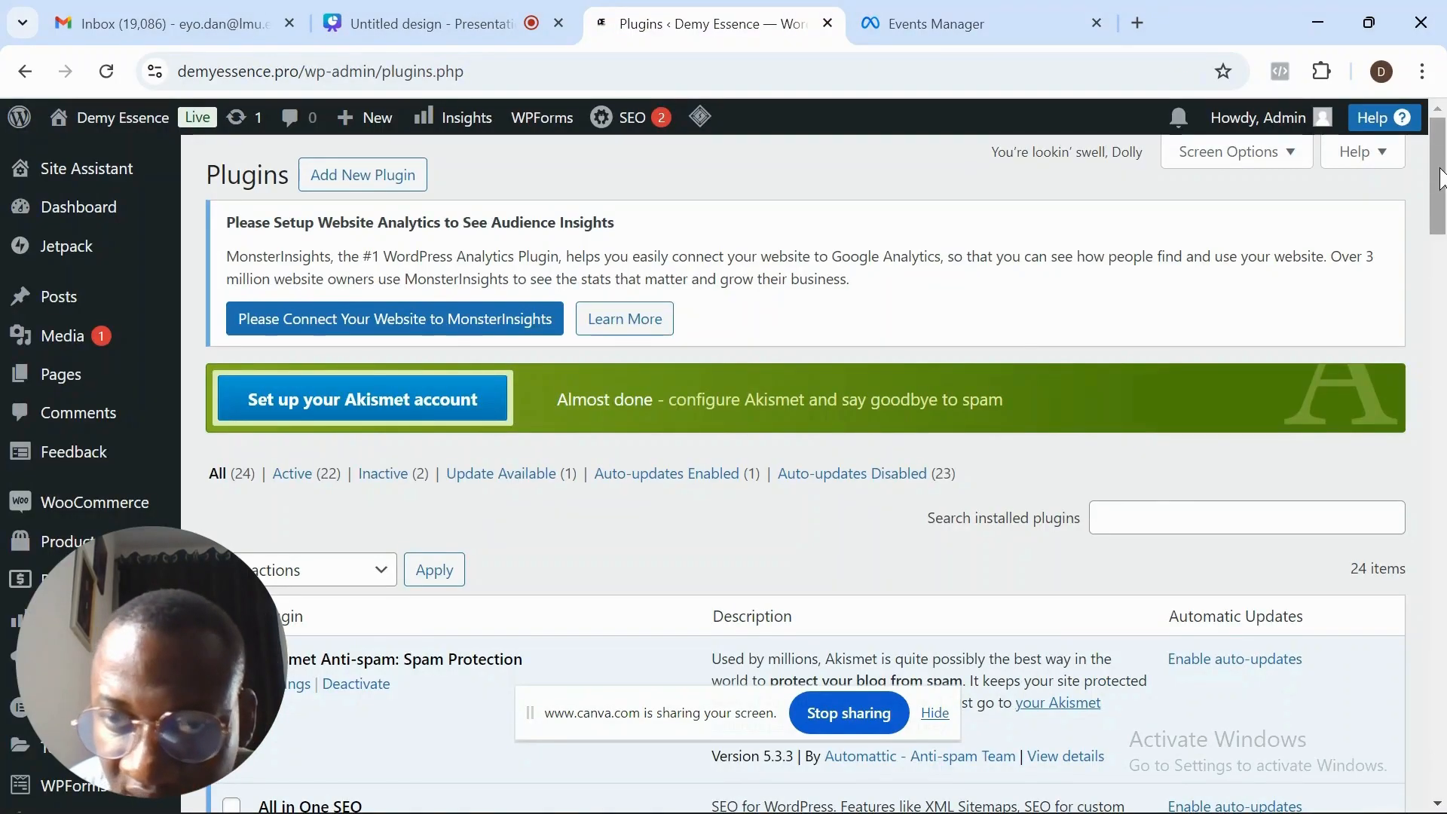
left_click_drag(1440, 178, 1437, 383)
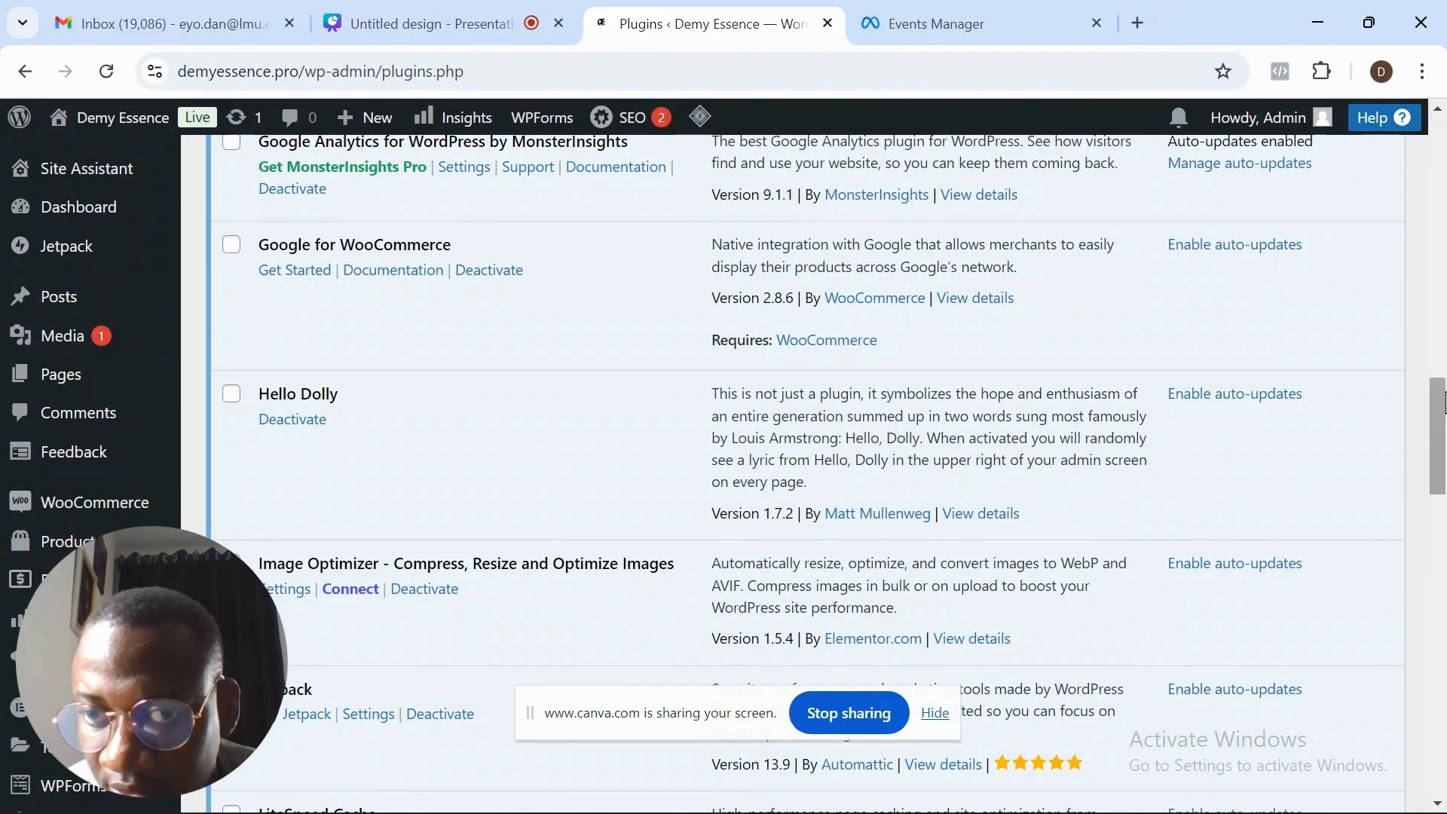
left_click_drag(1441, 399, 1441, 156)
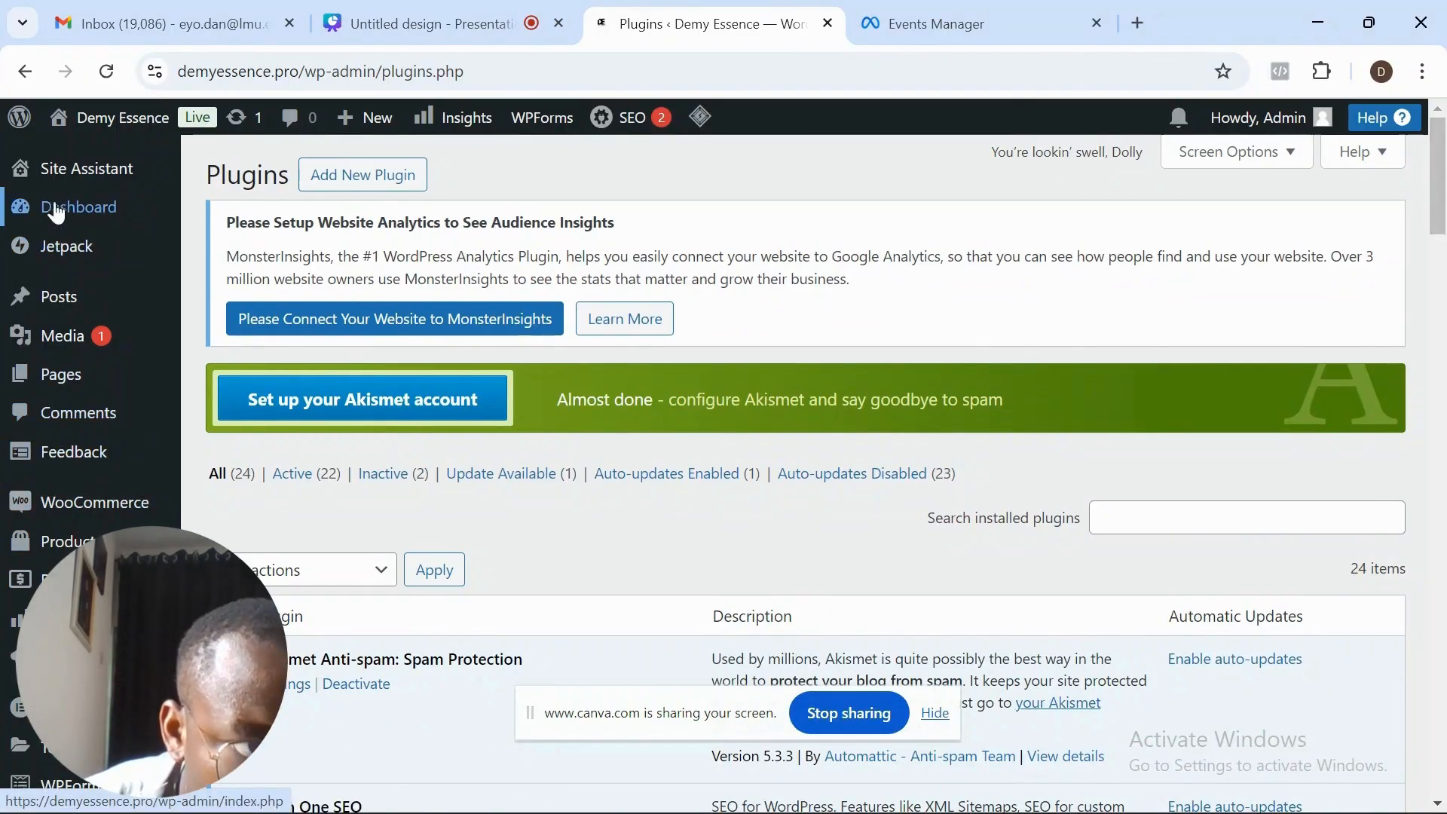
left_click(95, 120)
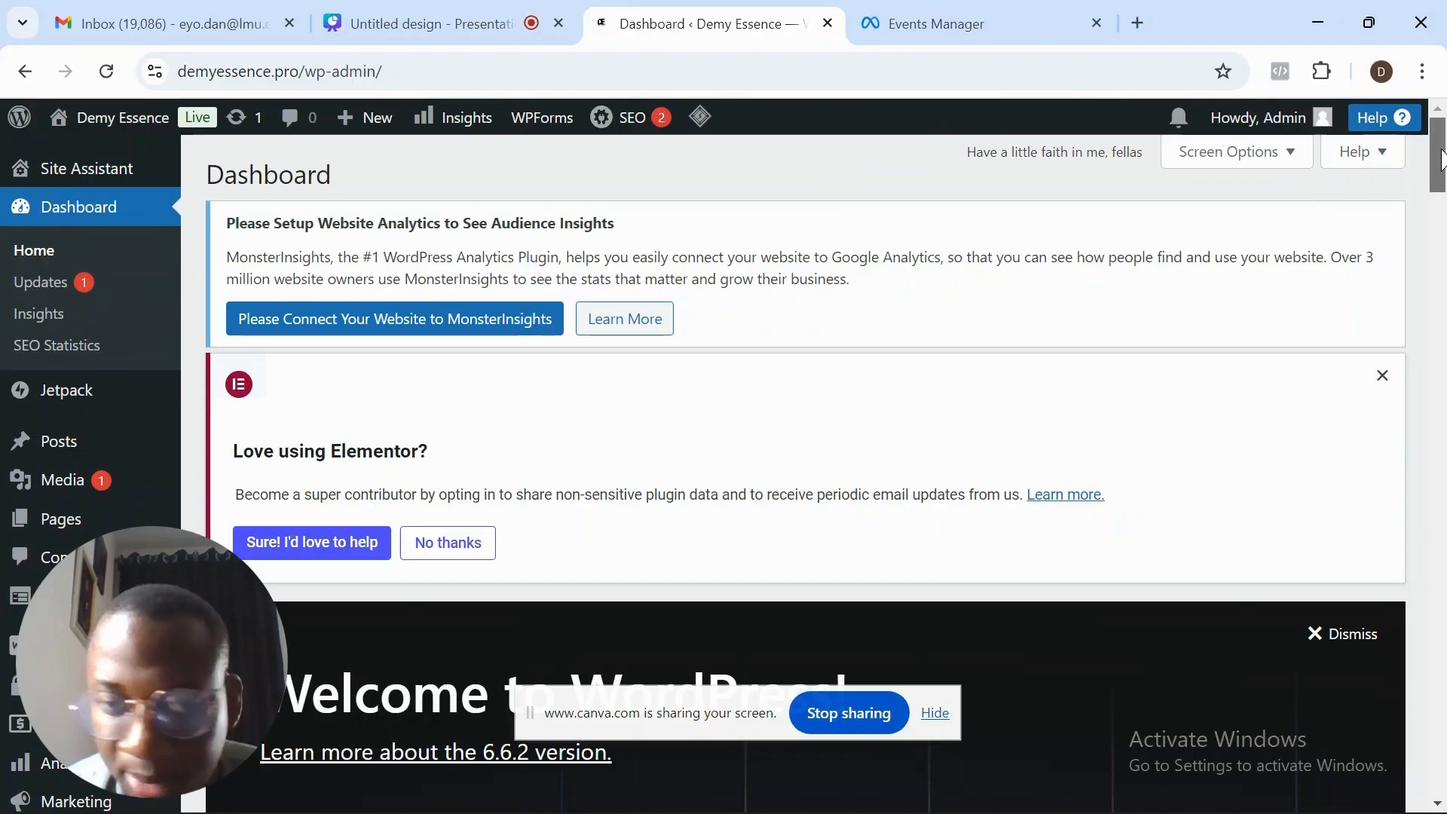
left_click_drag(1439, 161, 1440, 228)
mouse_move(98, 468)
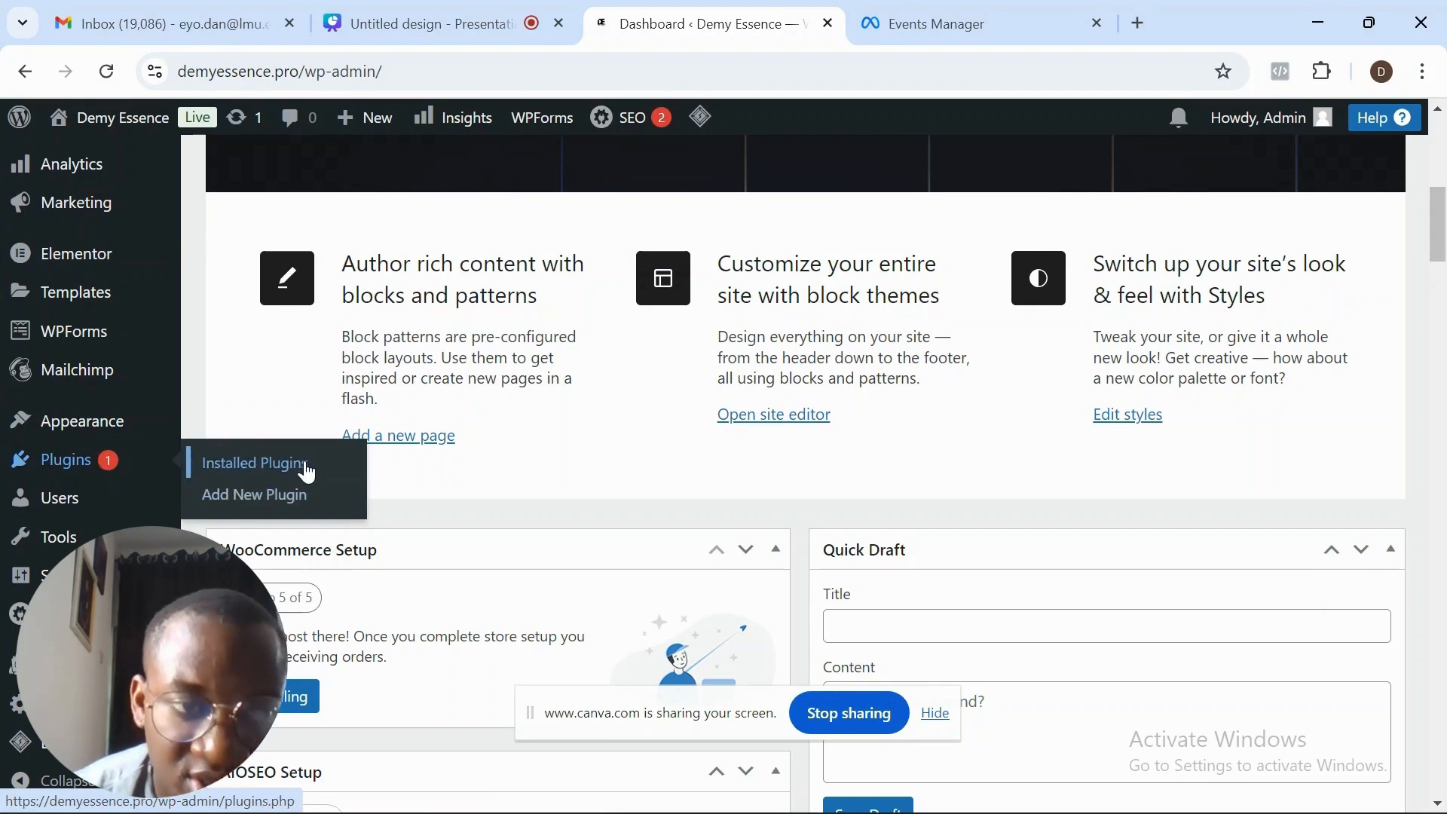
left_click(270, 506)
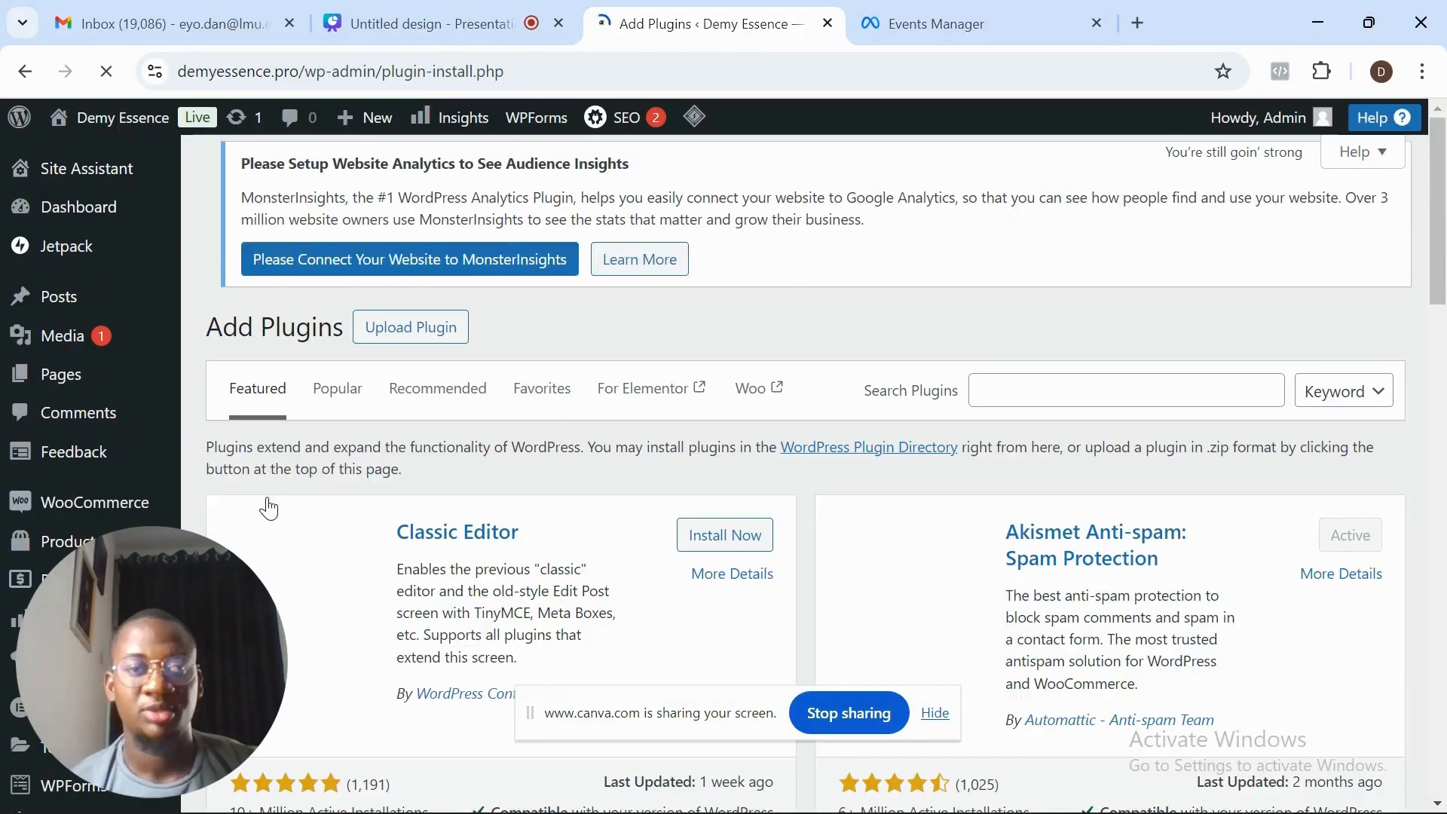
Search the plugin directory for "WP headers and footers" and locate the Insert Headers And Footers plugin by WPBrigade
left_click(1089, 394)
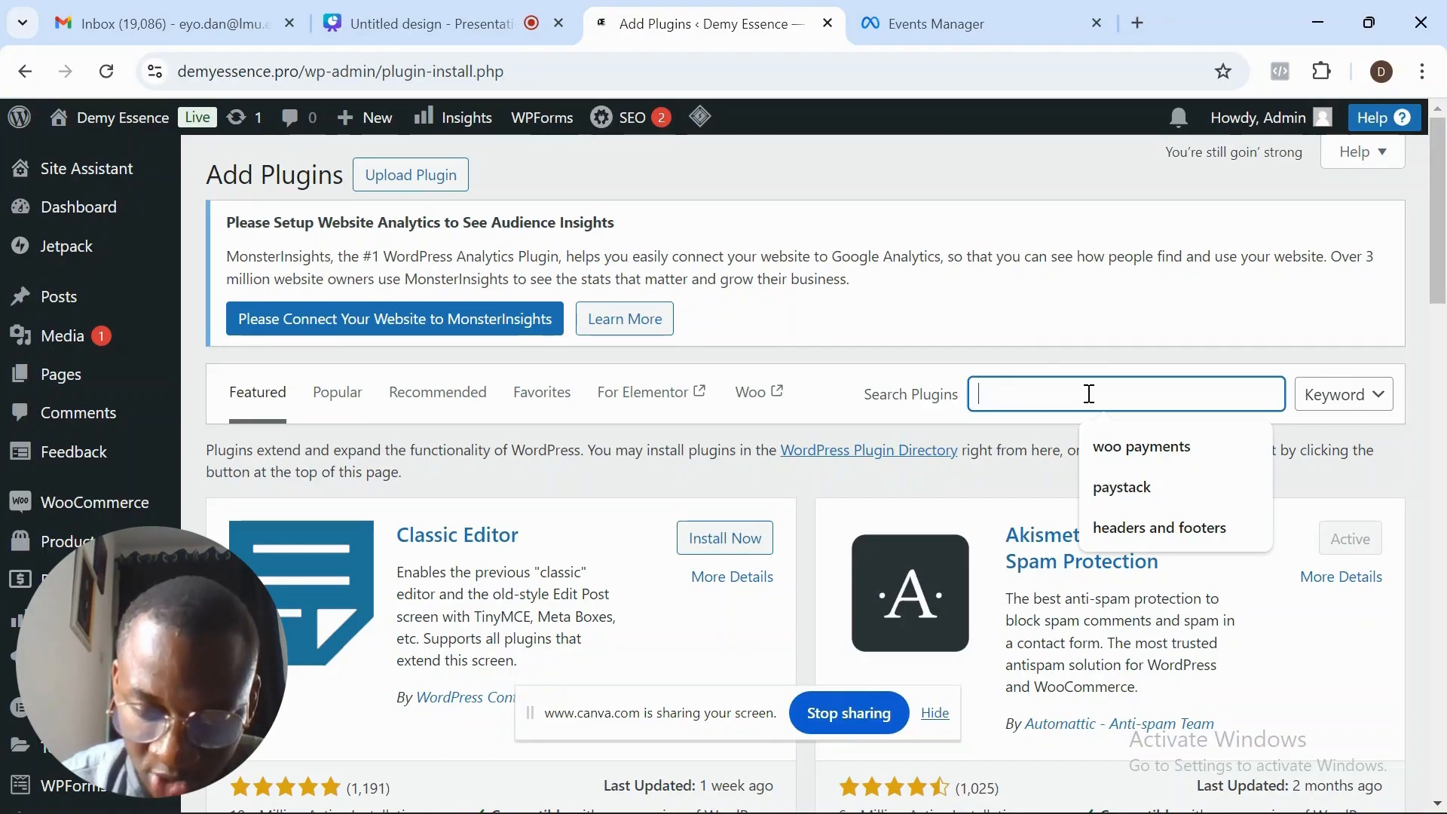
type("WP hw")
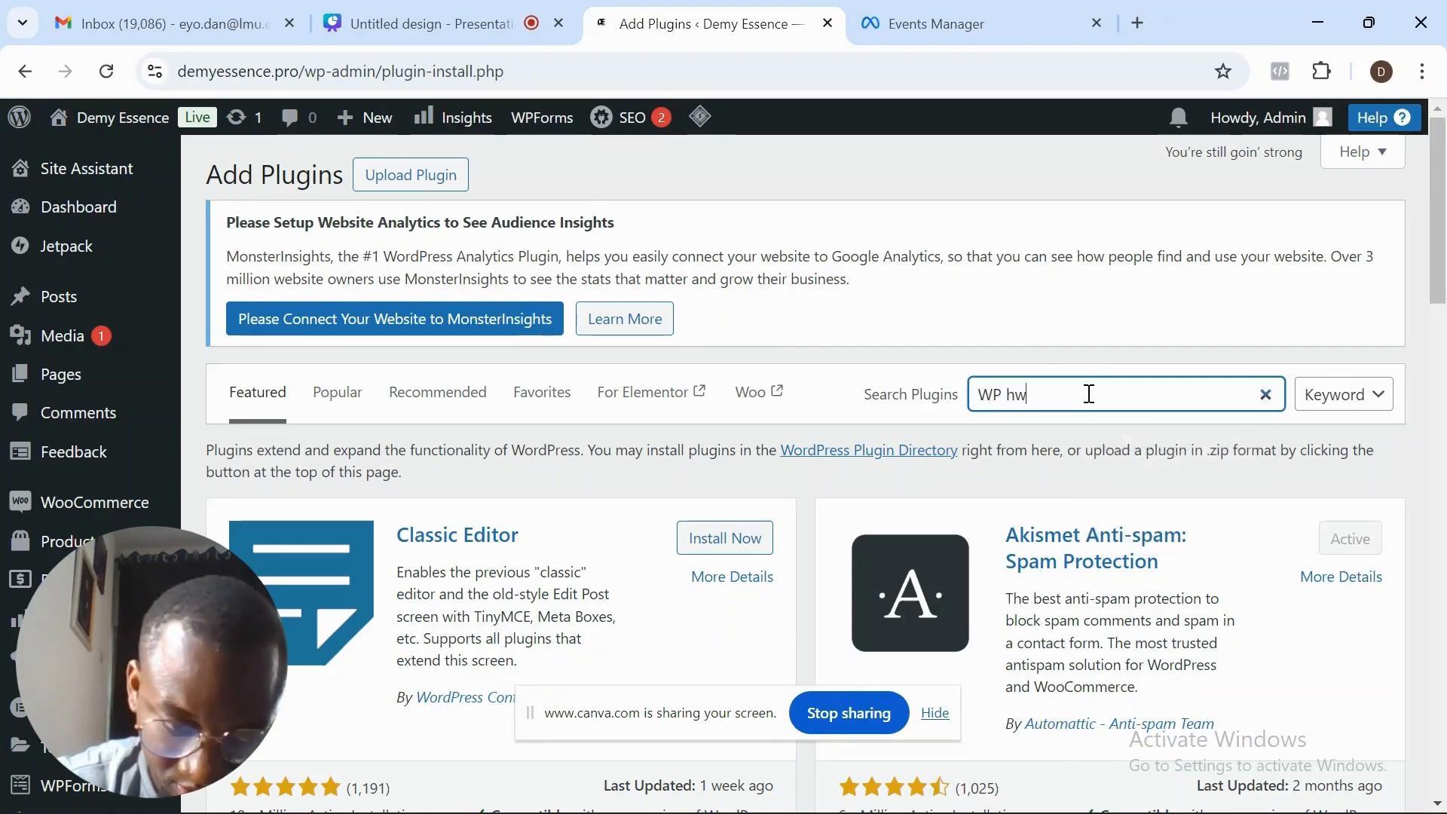
key("BackSpace")
type("eaders and")
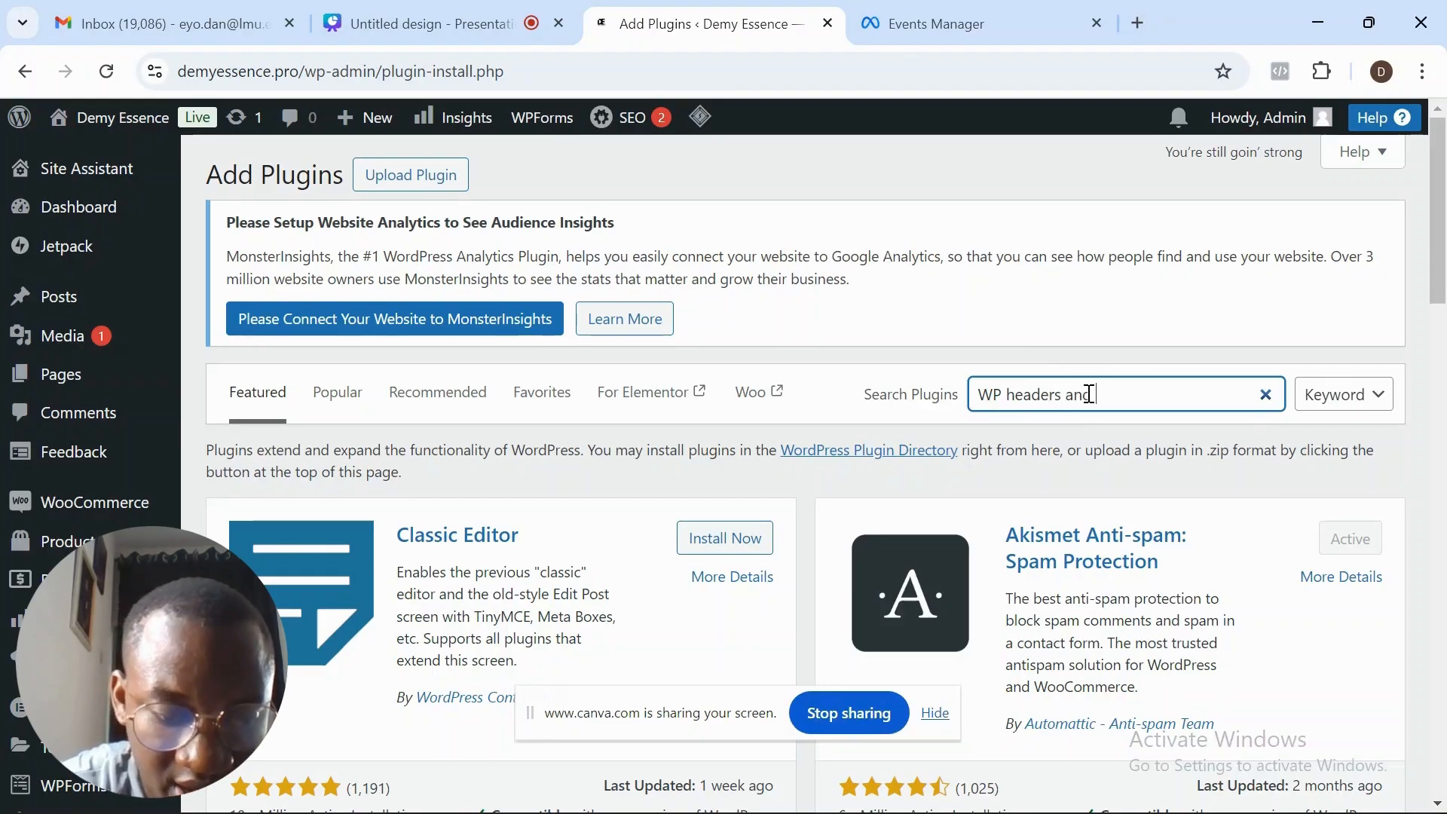
type(" footers")
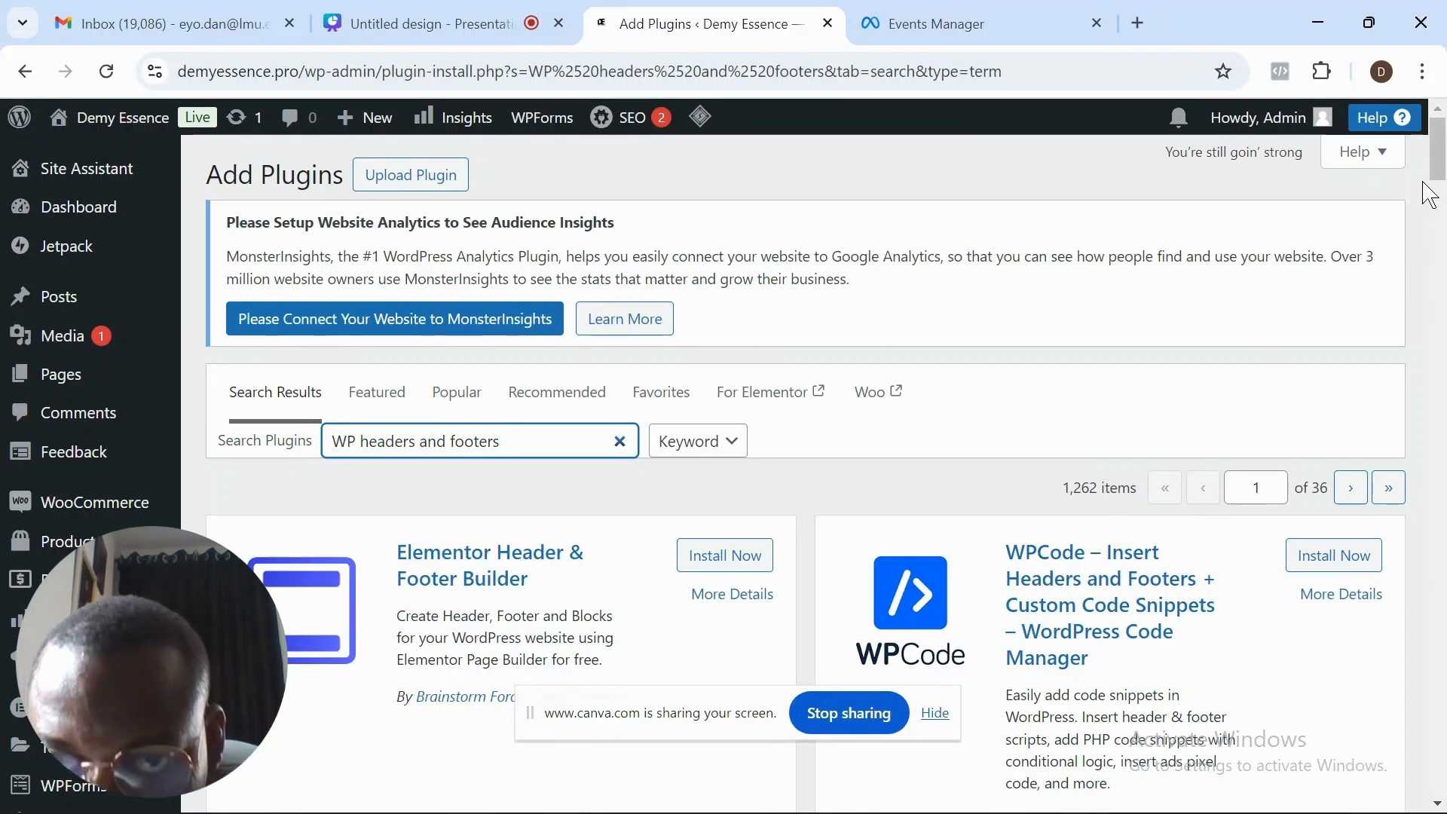
left_click_drag(1440, 167, 1432, 223)
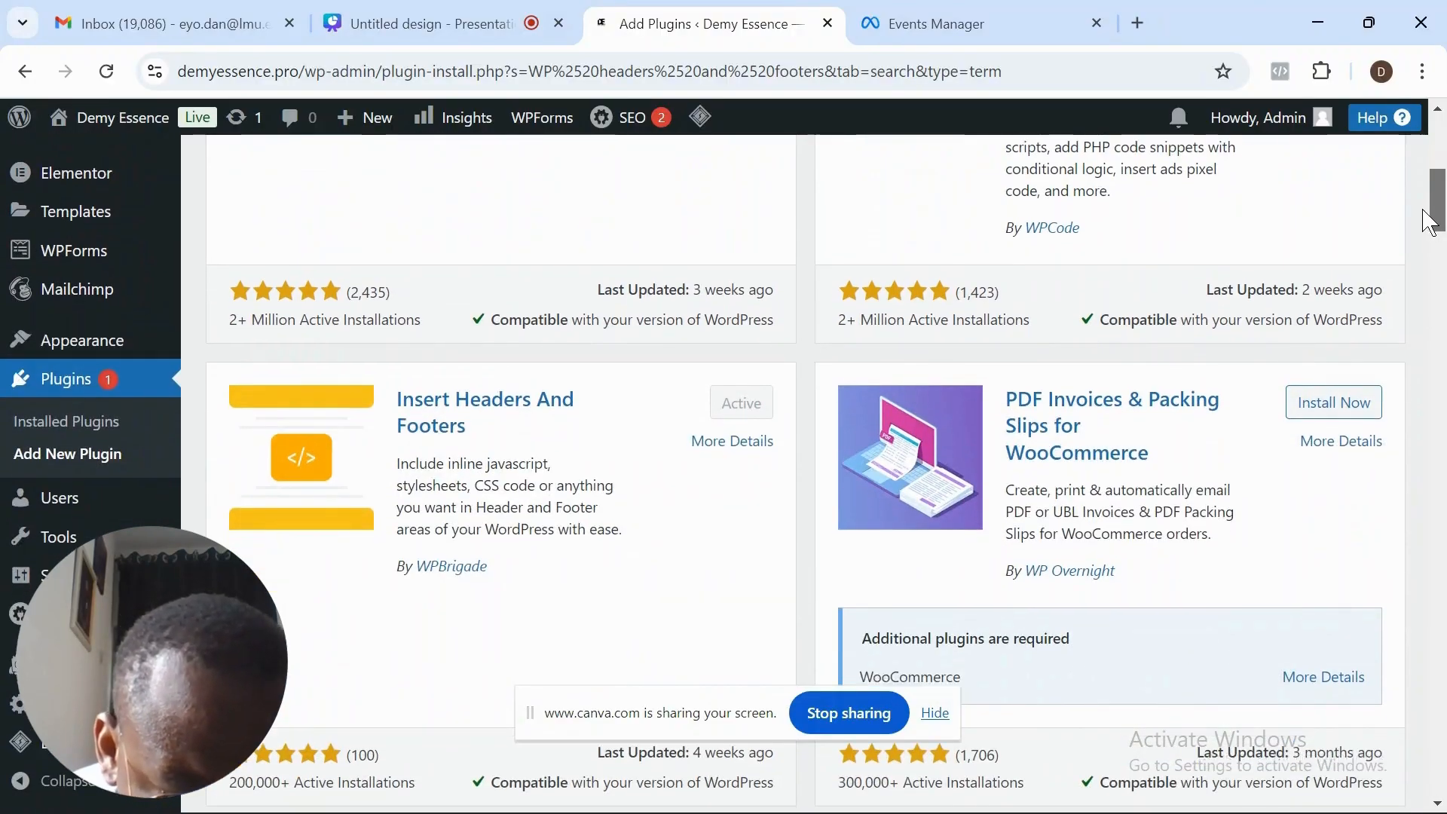
mouse_move(1431, 222)
left_mouse_down()
mouse_move(1431, 209)
mouse_move(1431, 230)
left_mouse_up()
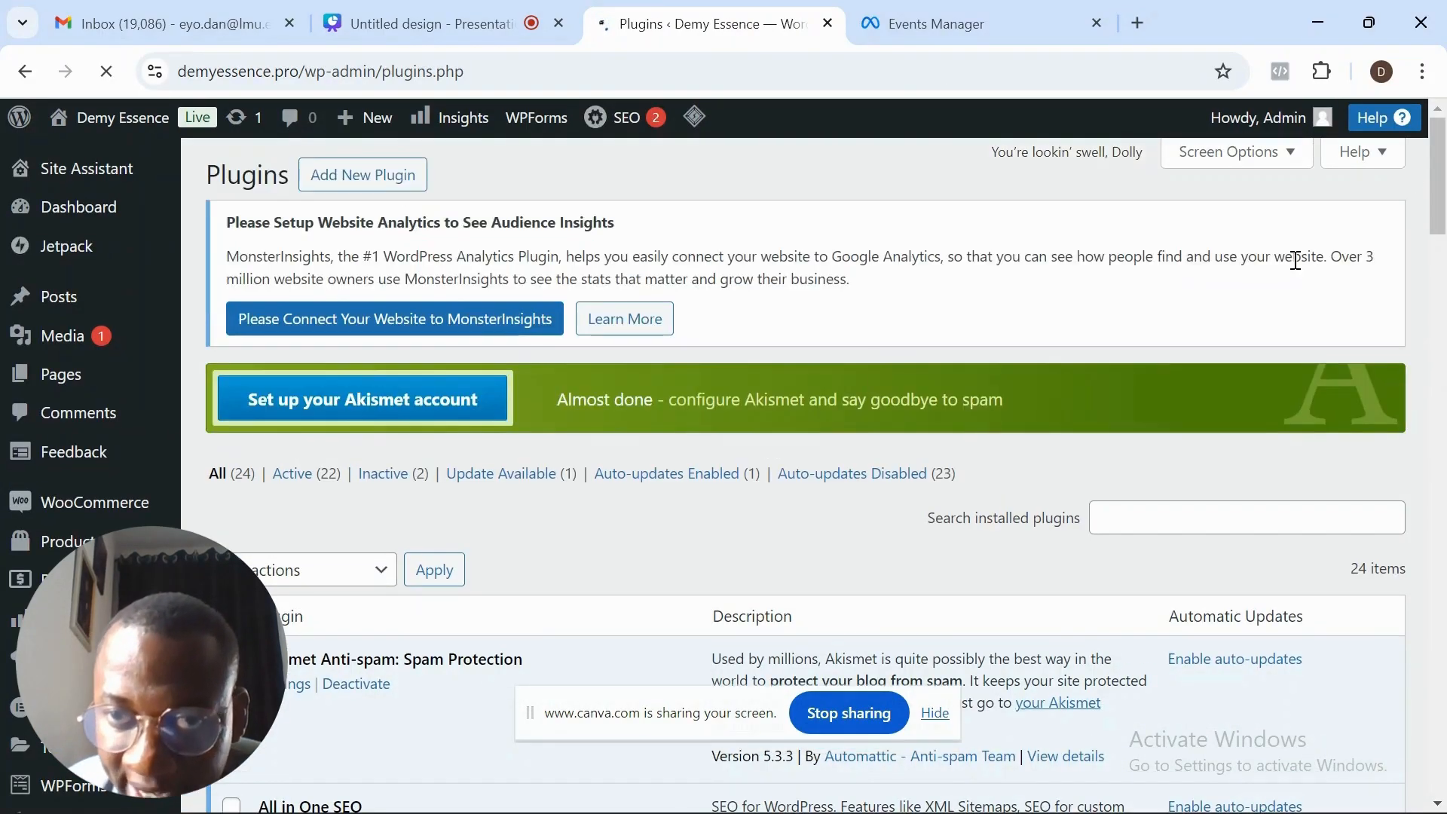
Locate WP Headers And Footers among the installed plugins, open its settings page and examine the Scripts in Header field
left_click_drag(1441, 193, 1350, 738)
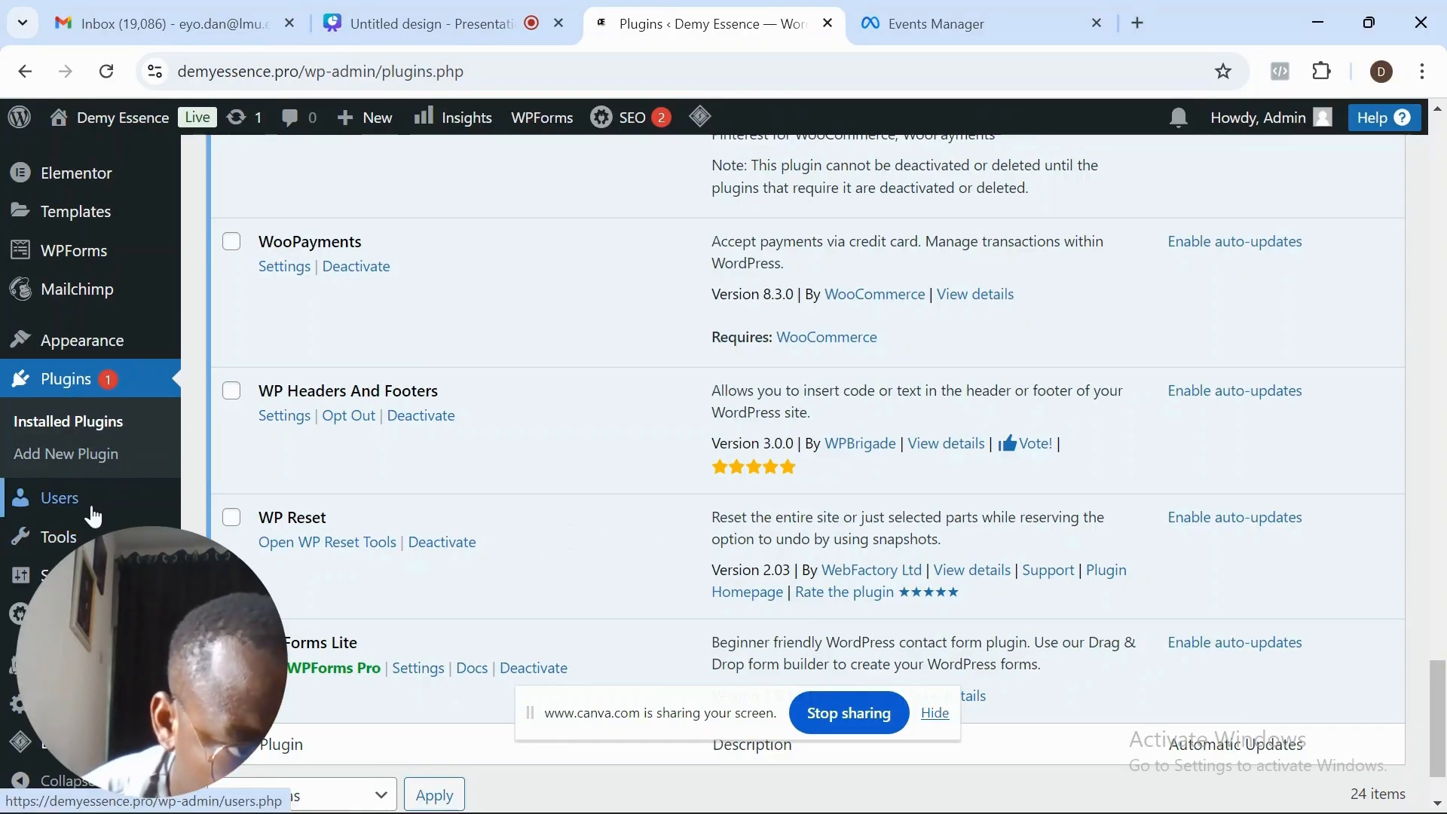
mouse_move(61, 575)
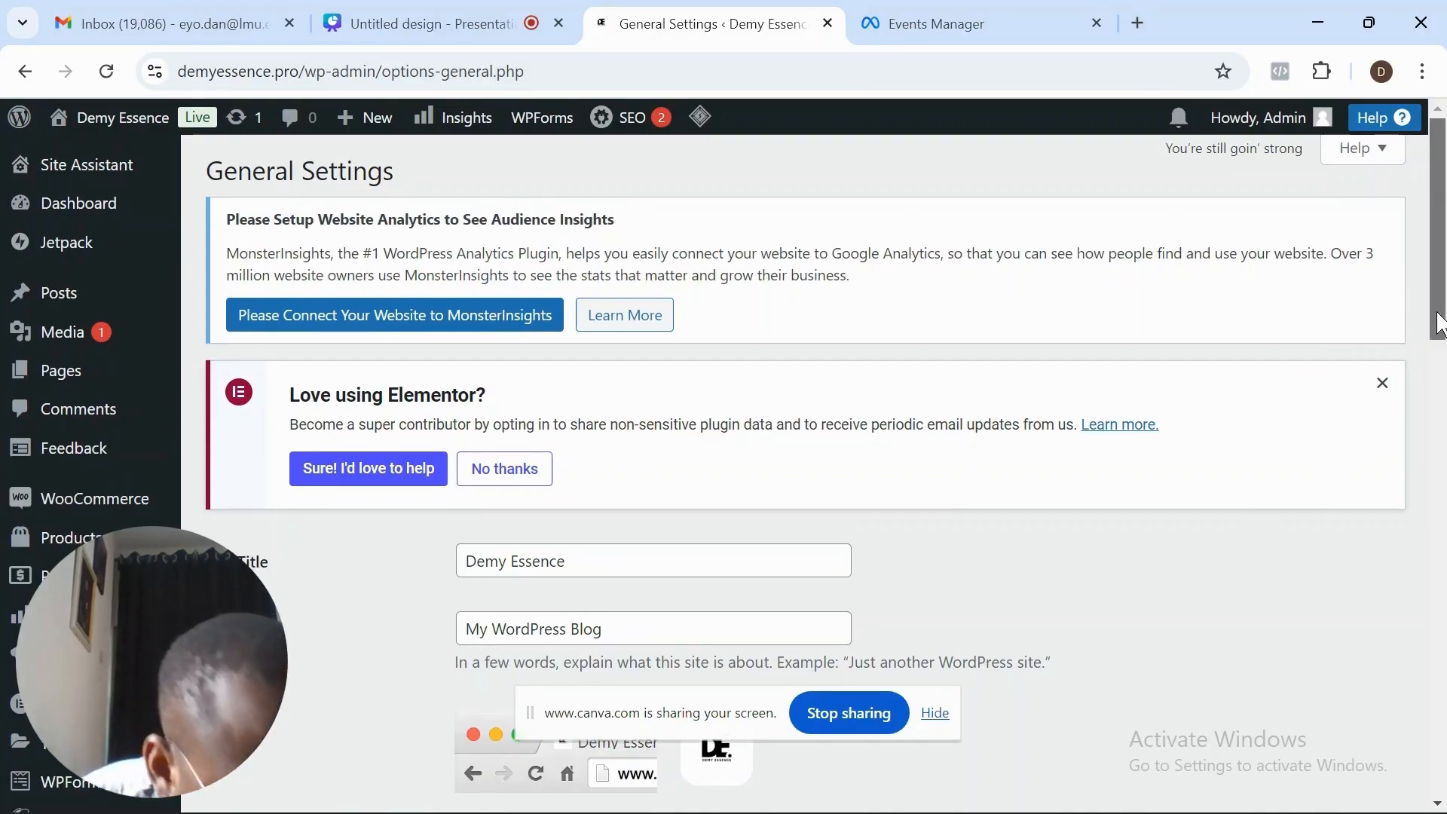
left_click_drag(1440, 312, 1432, 493)
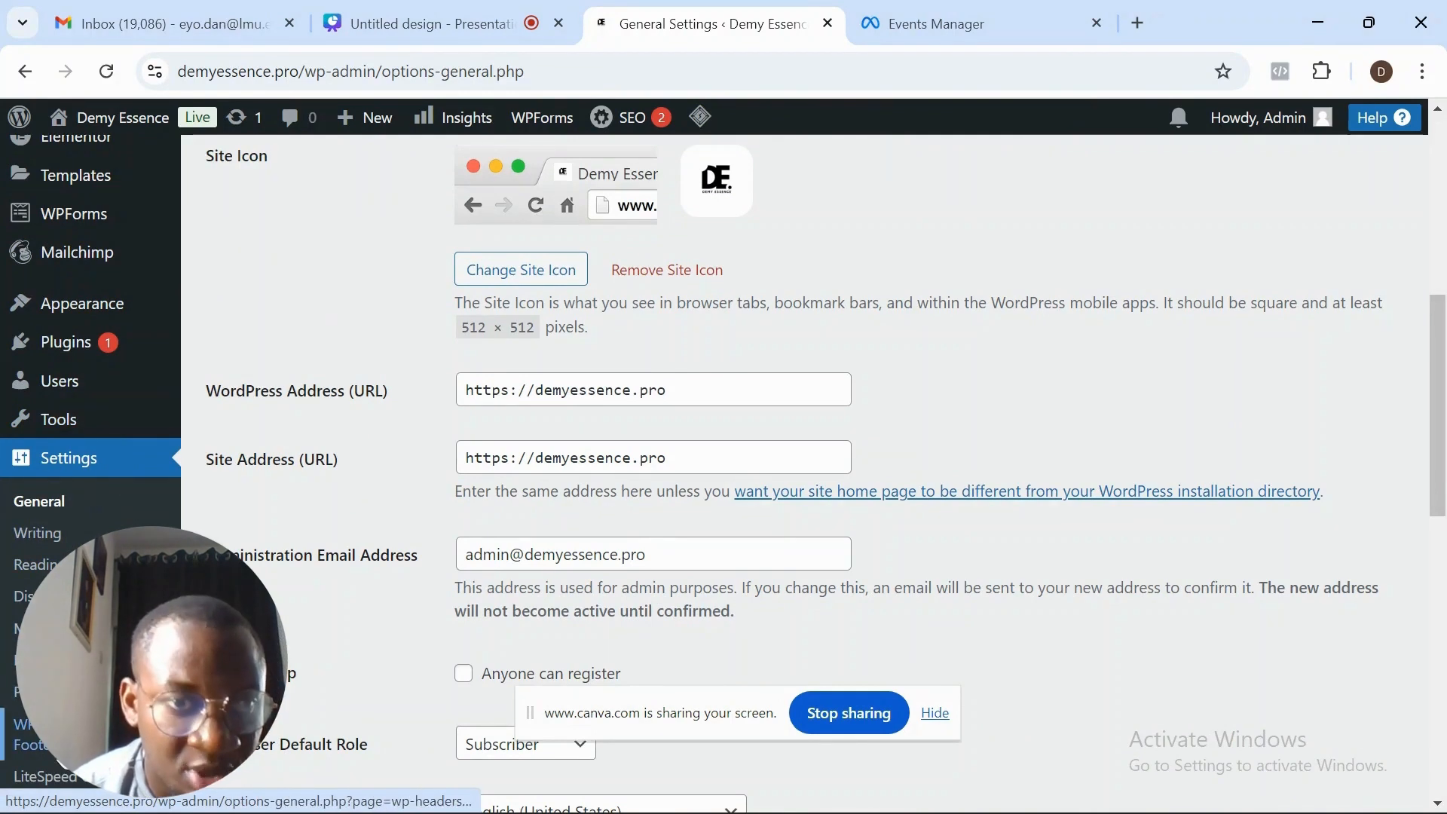
left_click(30, 734)
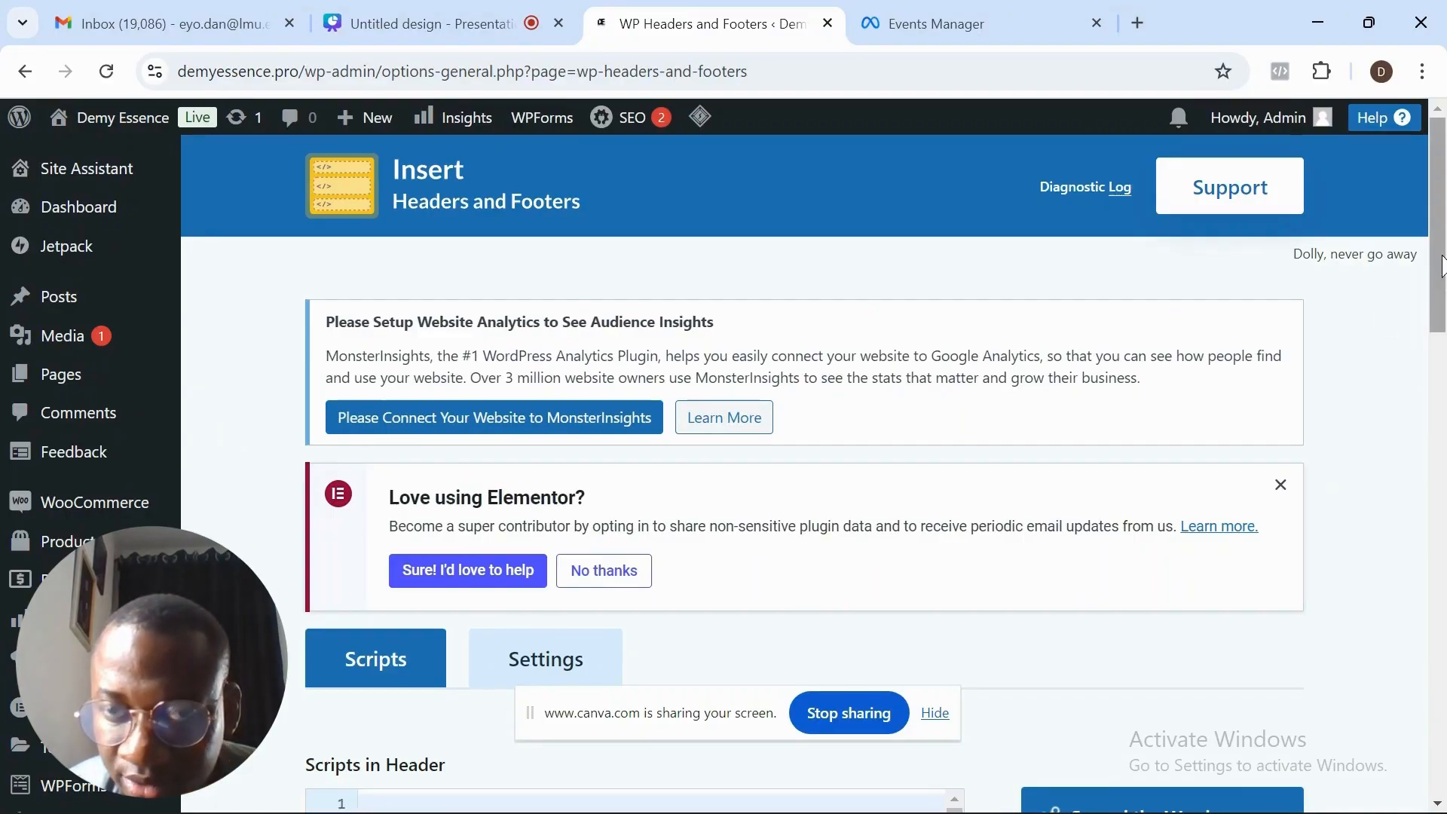
scroll(1438, 231, "down", 1)
left_click_drag(1438, 231, 1434, 384)
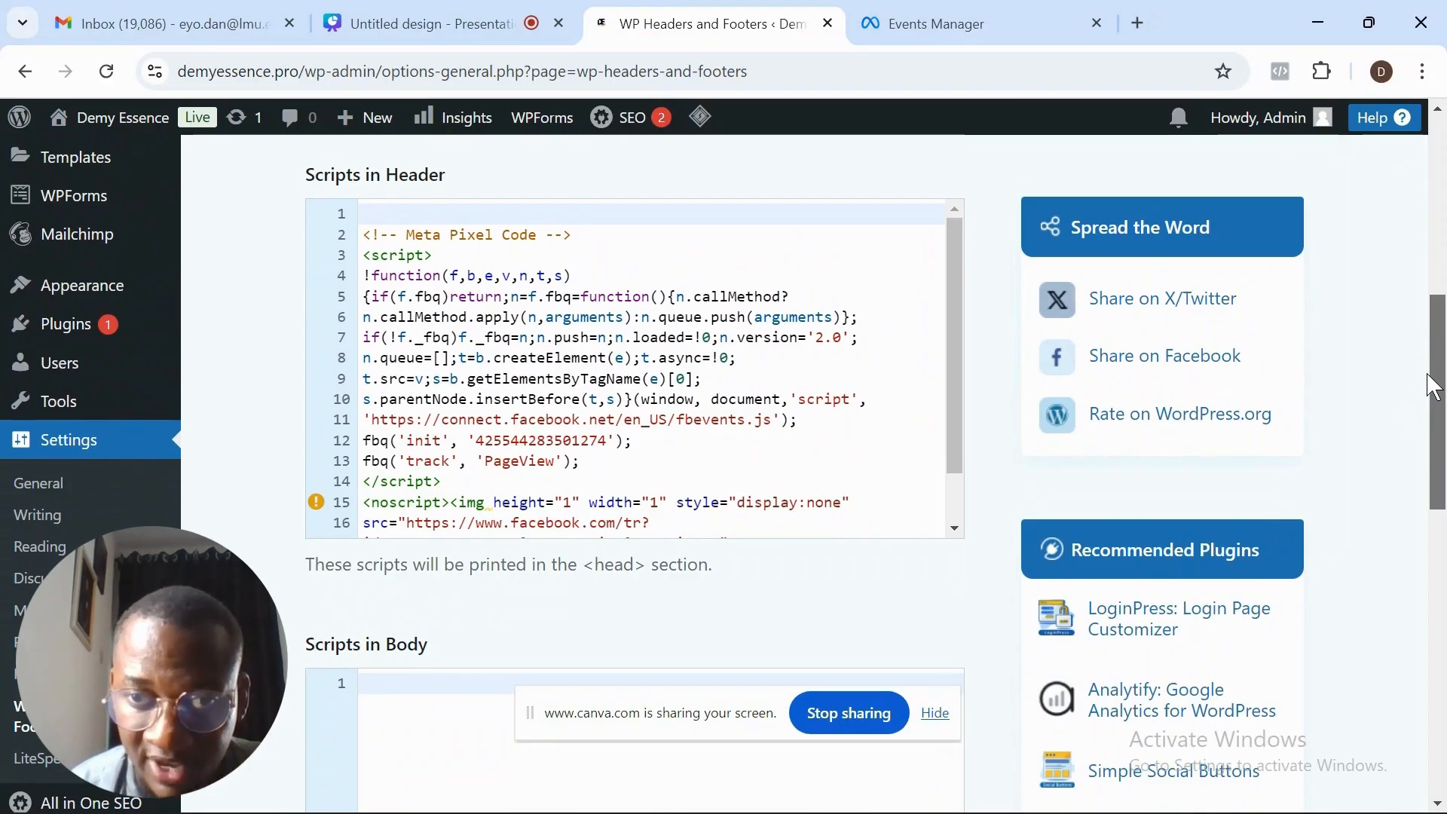
left_click_drag(1428, 375, 1444, 290)
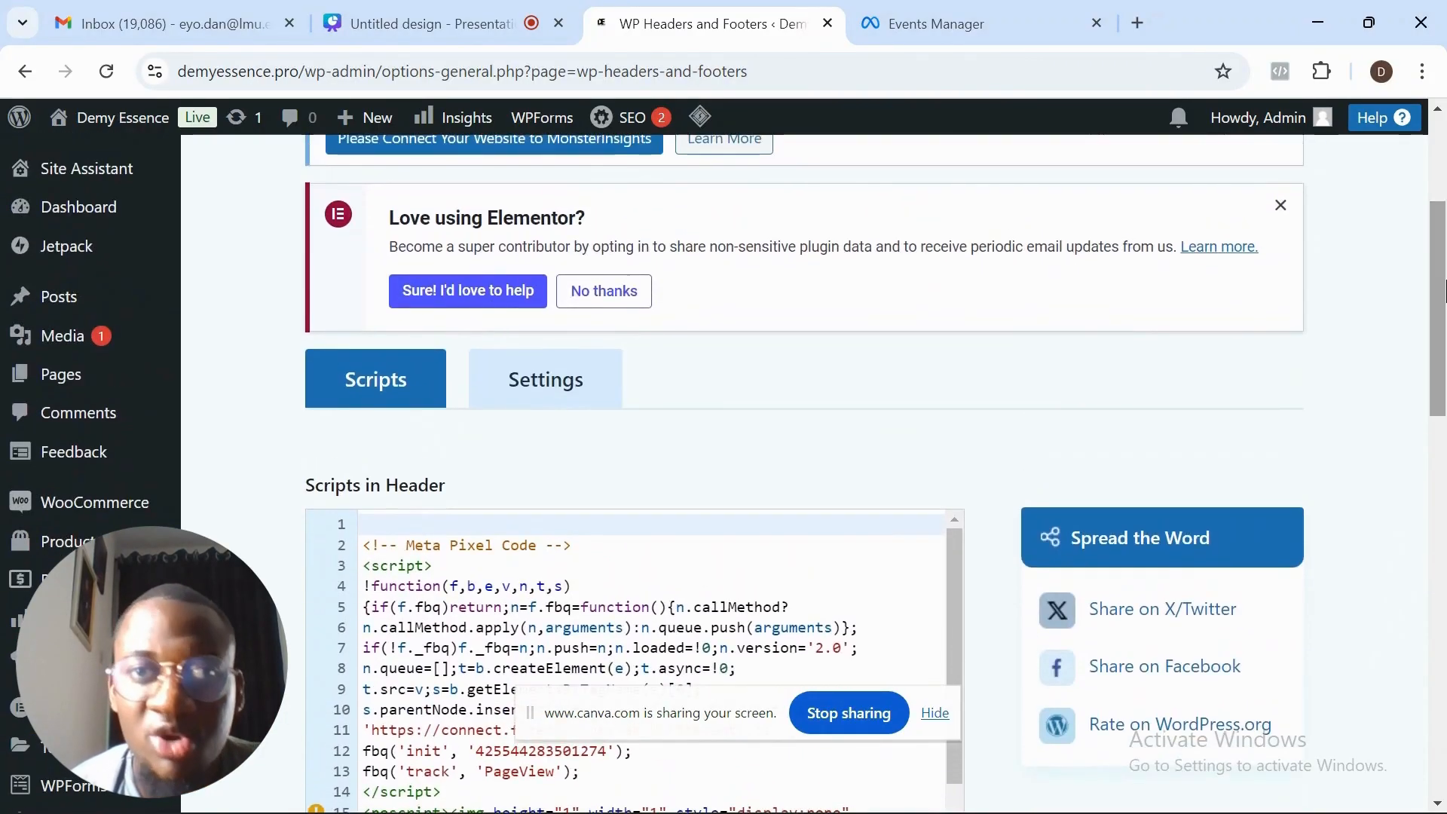
Copy the pixel base code again from Events Manager and return to the WP Headers and Footers page, down to its save option
left_click(944, 23)
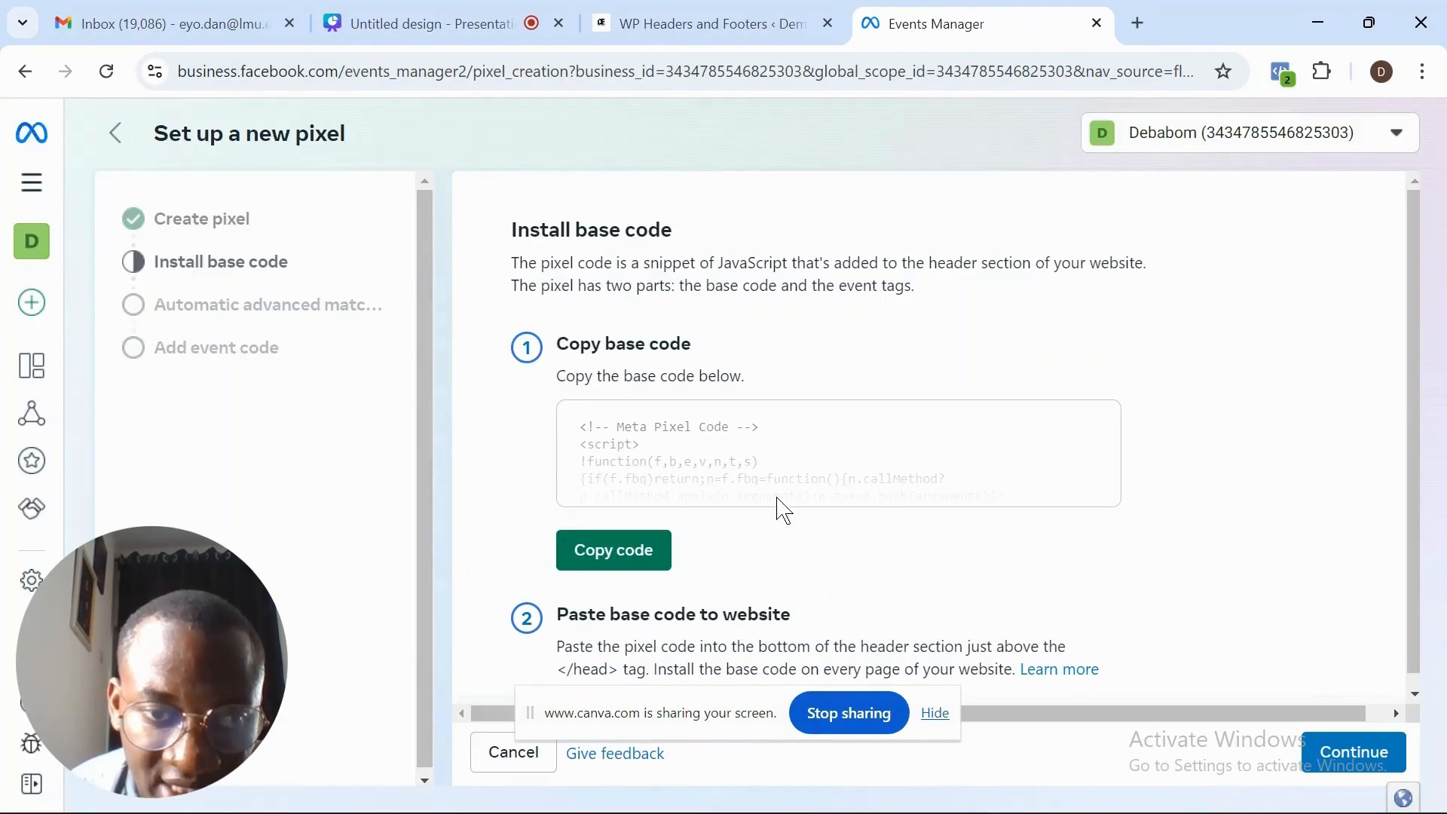
left_click(614, 562)
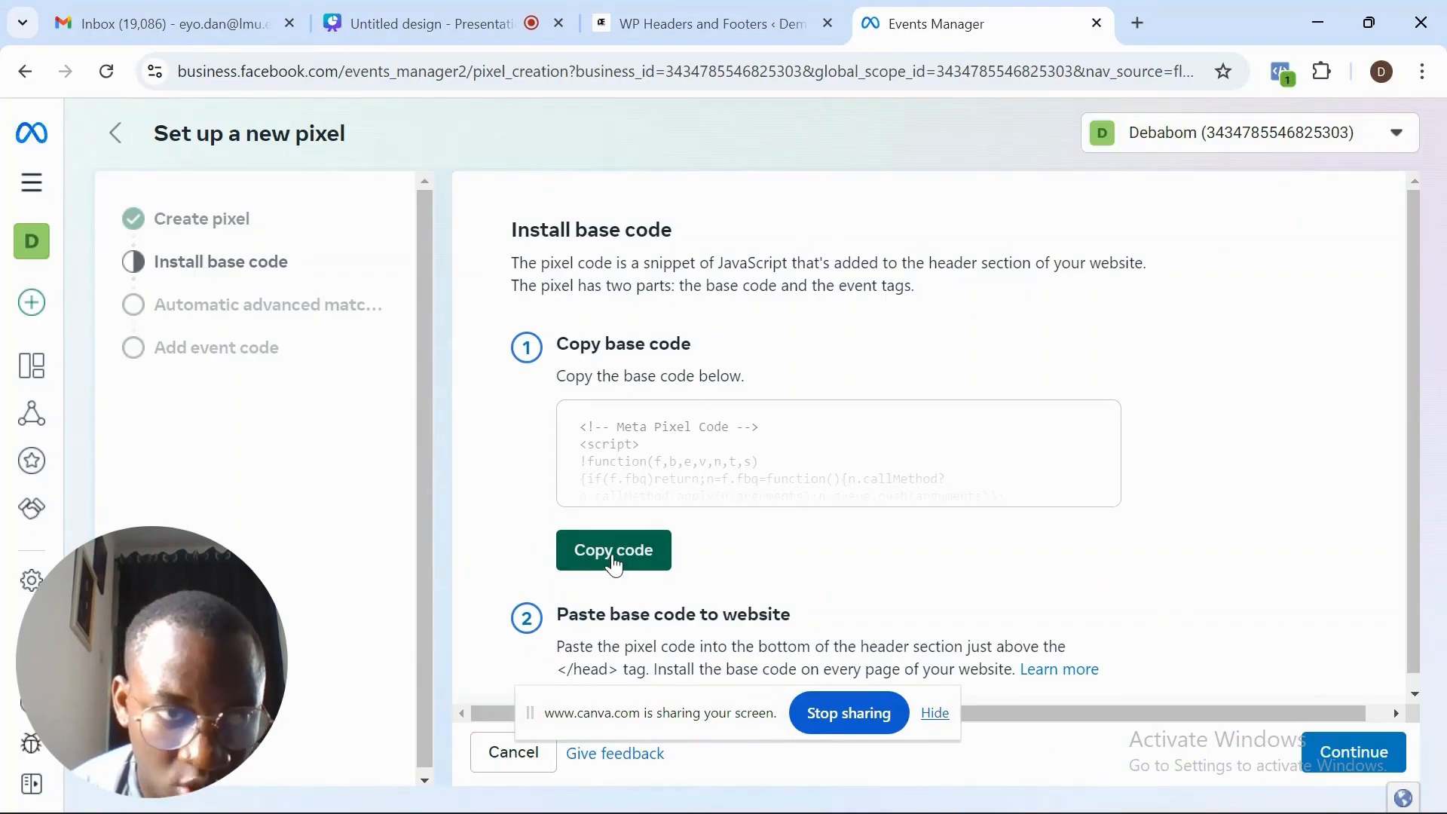
left_click(664, 19)
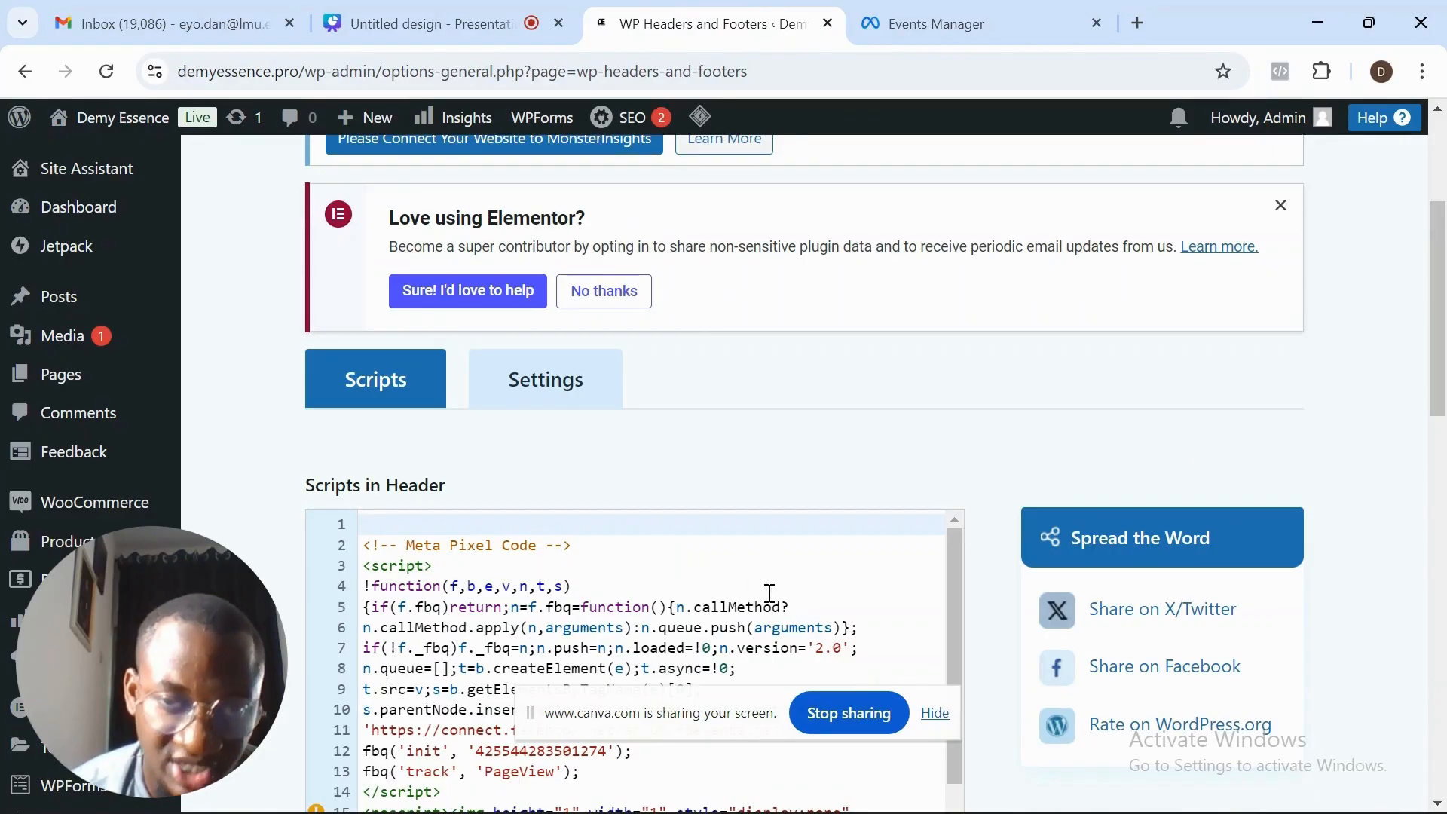
left_click_drag(1440, 366, 1434, 742)
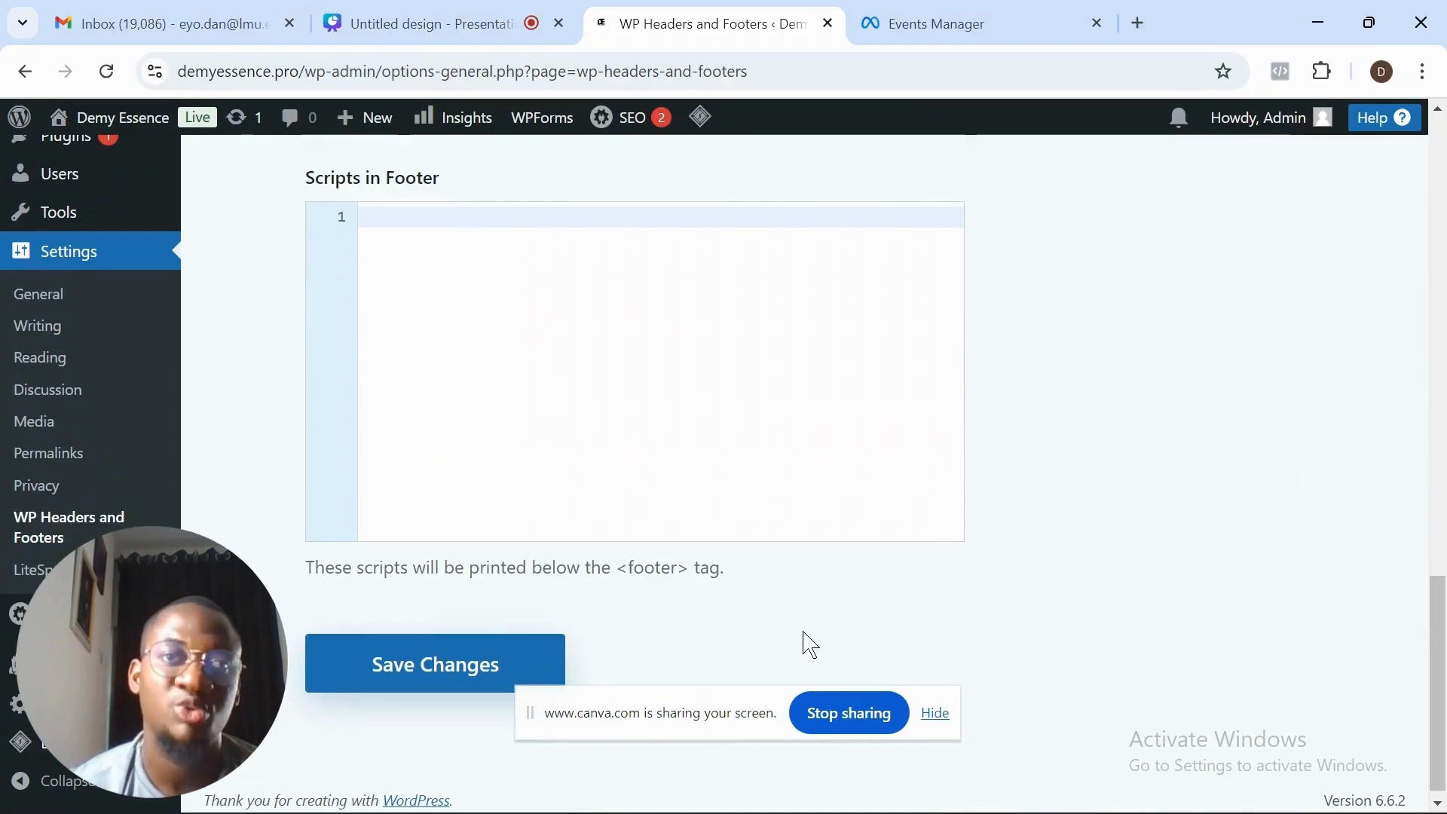
Continue the pixel setup in Events Manager, turn on automatic advanced matching and leave the setup
left_click(976, 13)
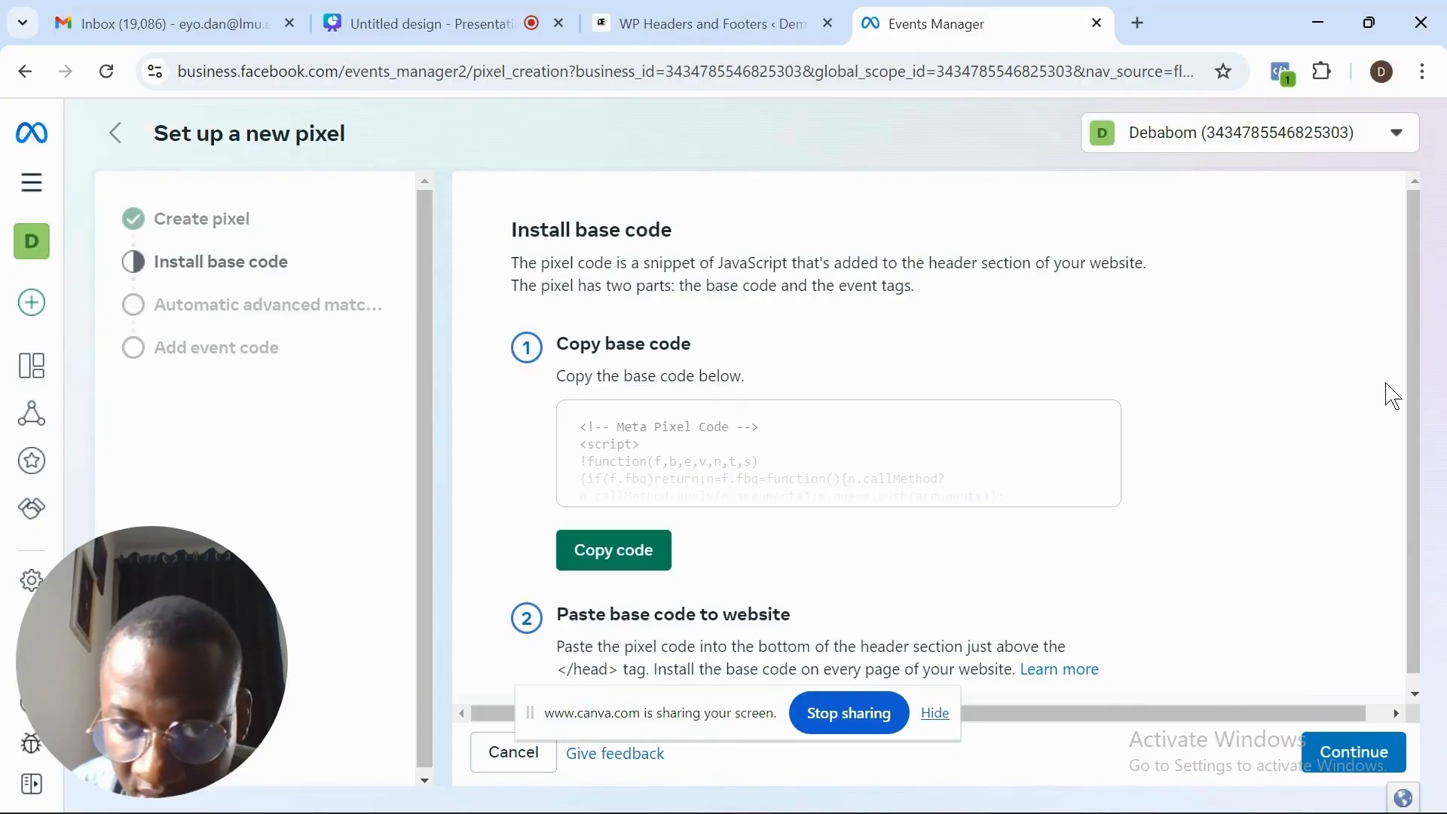
left_click_drag(1415, 414, 1415, 685)
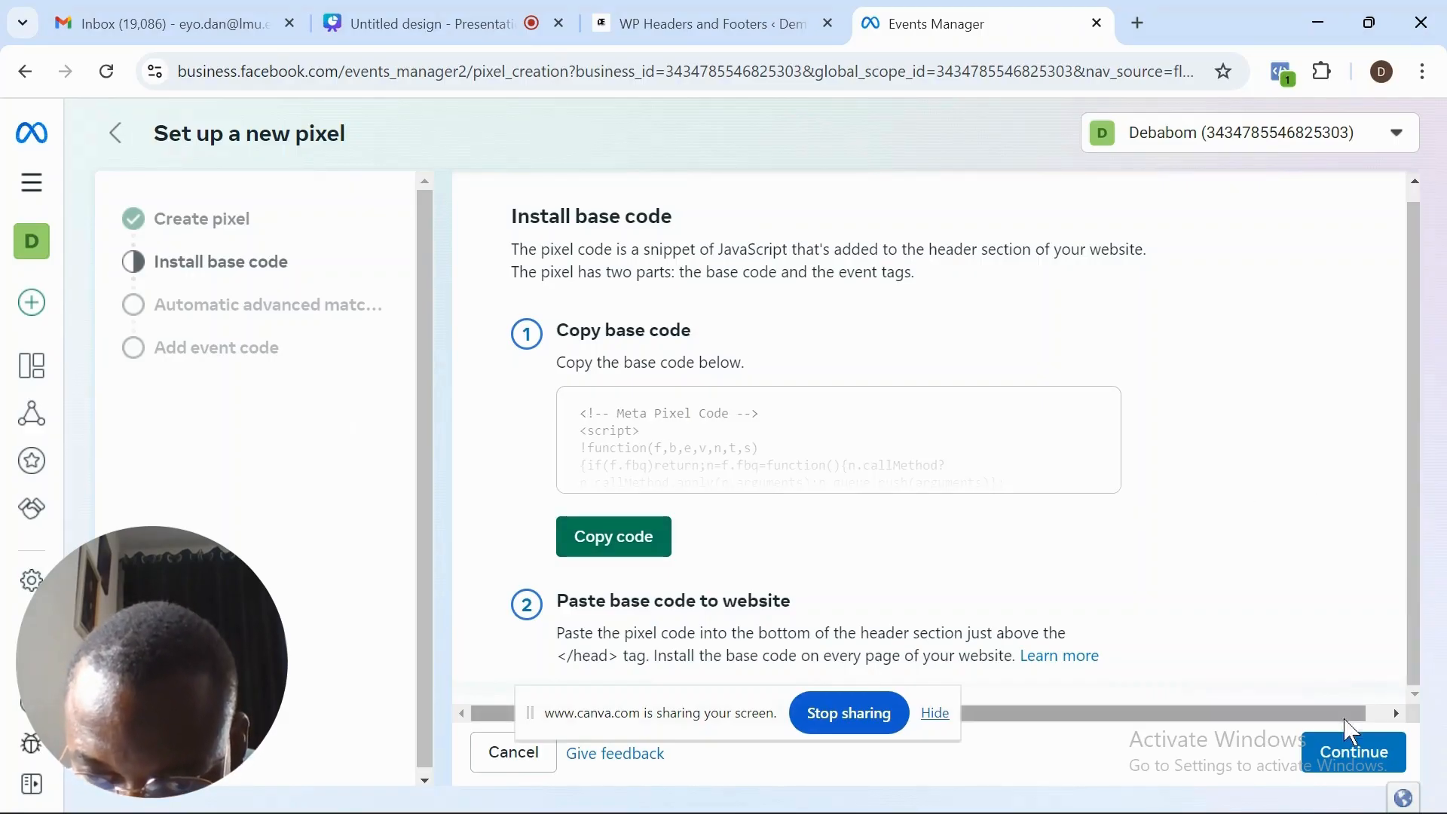
left_click(1347, 757)
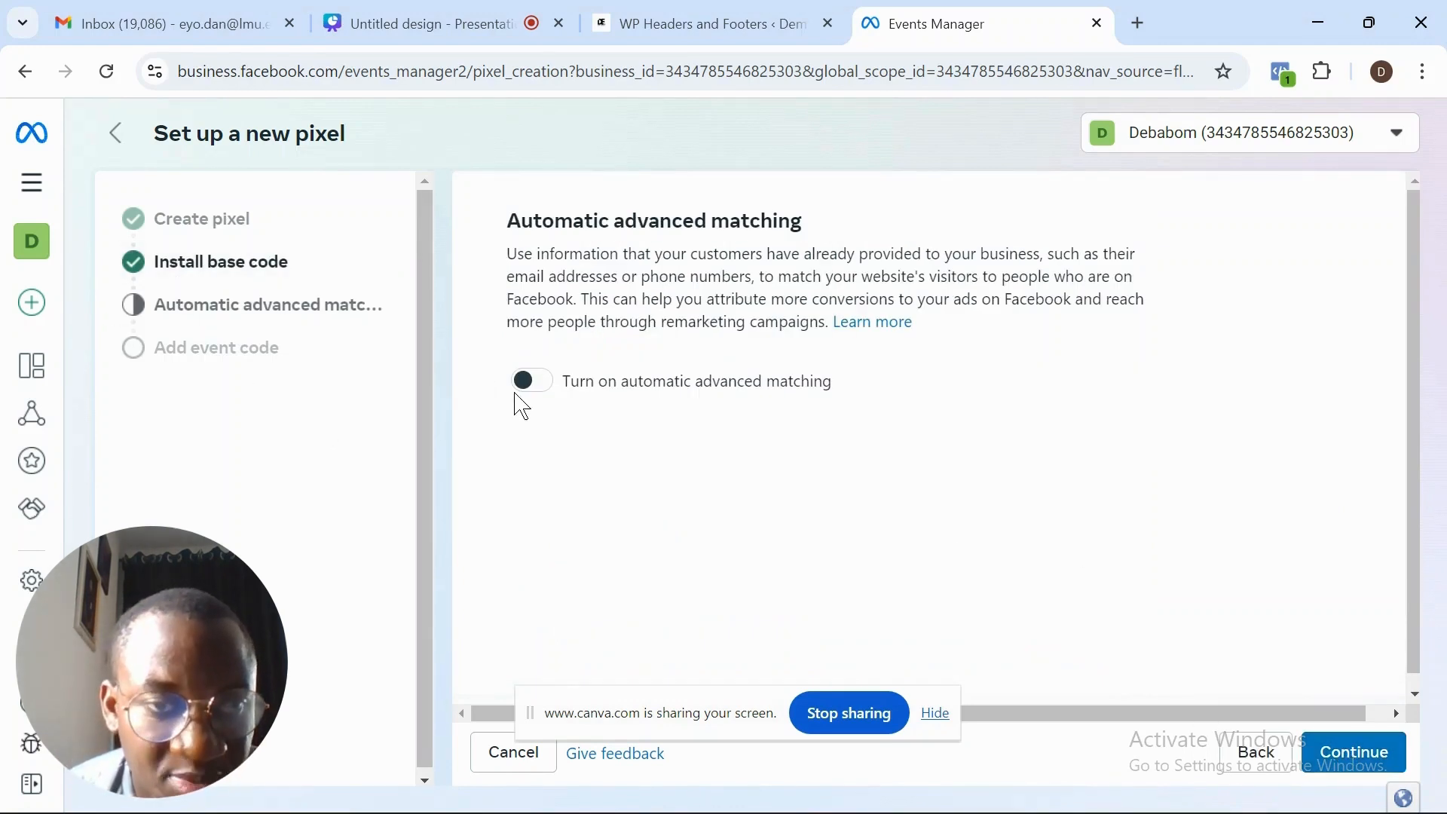
left_click(538, 392)
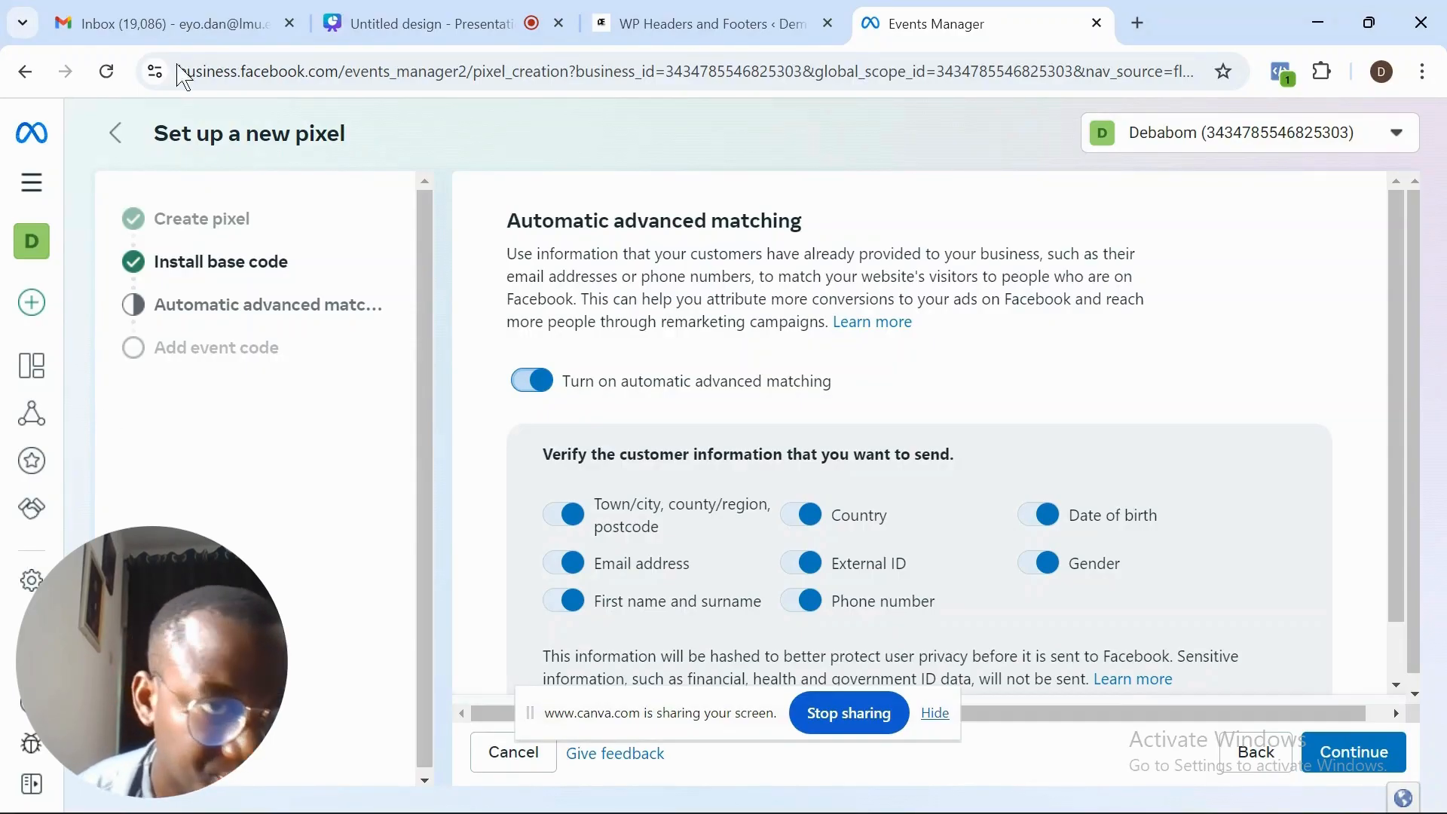
left_click(111, 146)
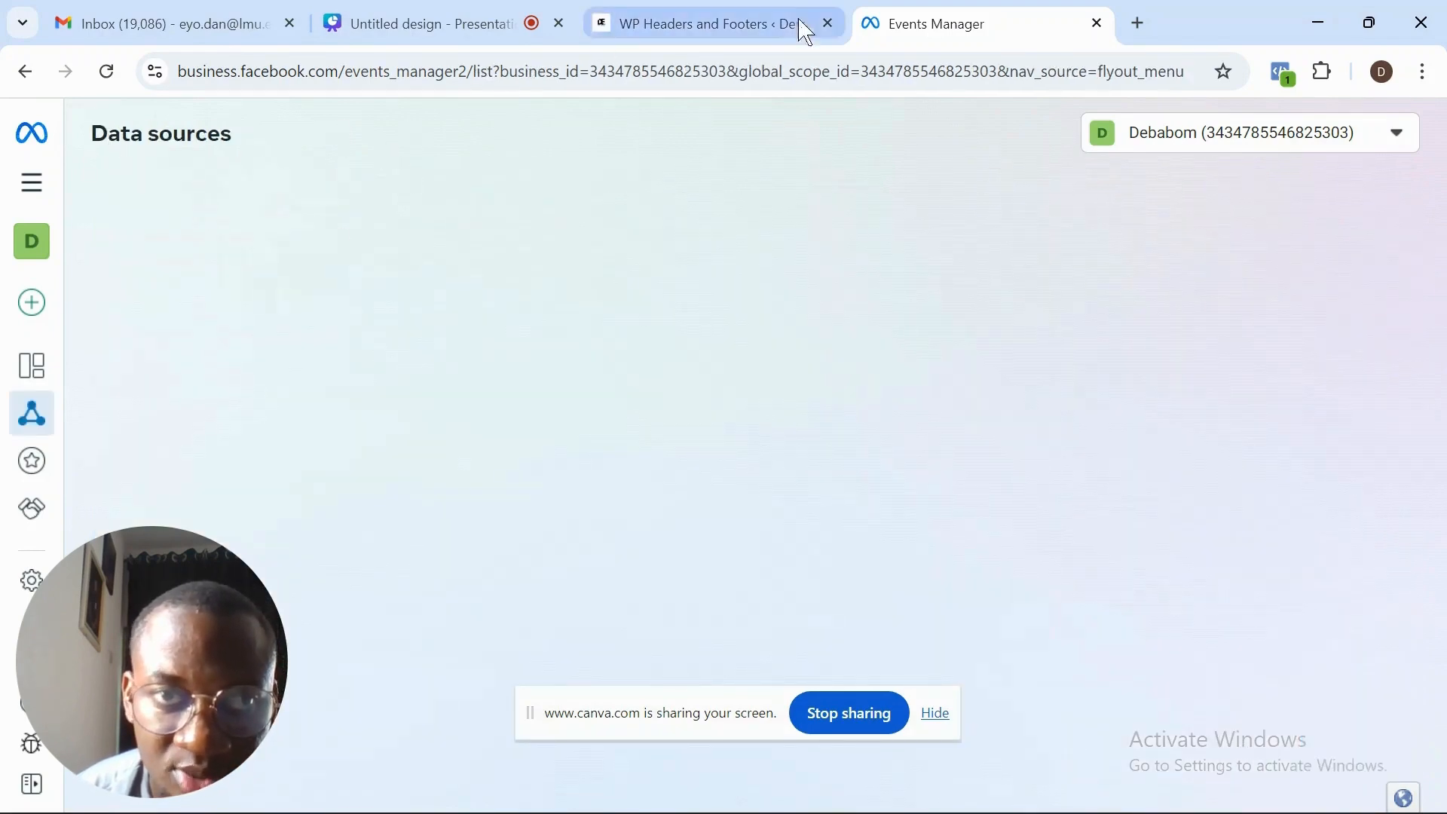
Switch to the Demy Essence site and view the payment and order section of its Checkout page
left_click(707, 24)
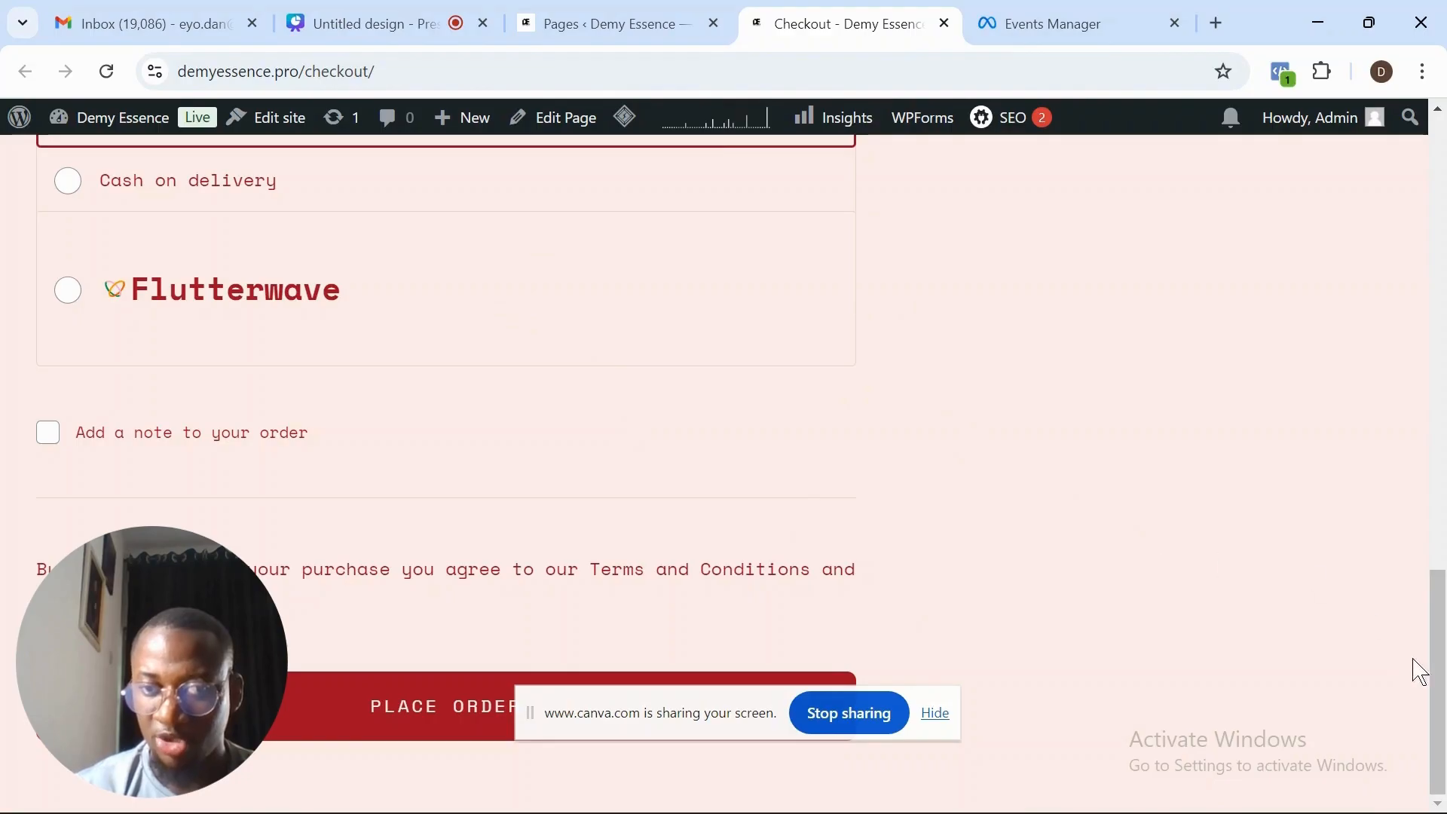
mouse_move(1441, 674)
left_mouse_down()
mouse_move(1440, 554)
mouse_move(1441, 674)
left_mouse_up()
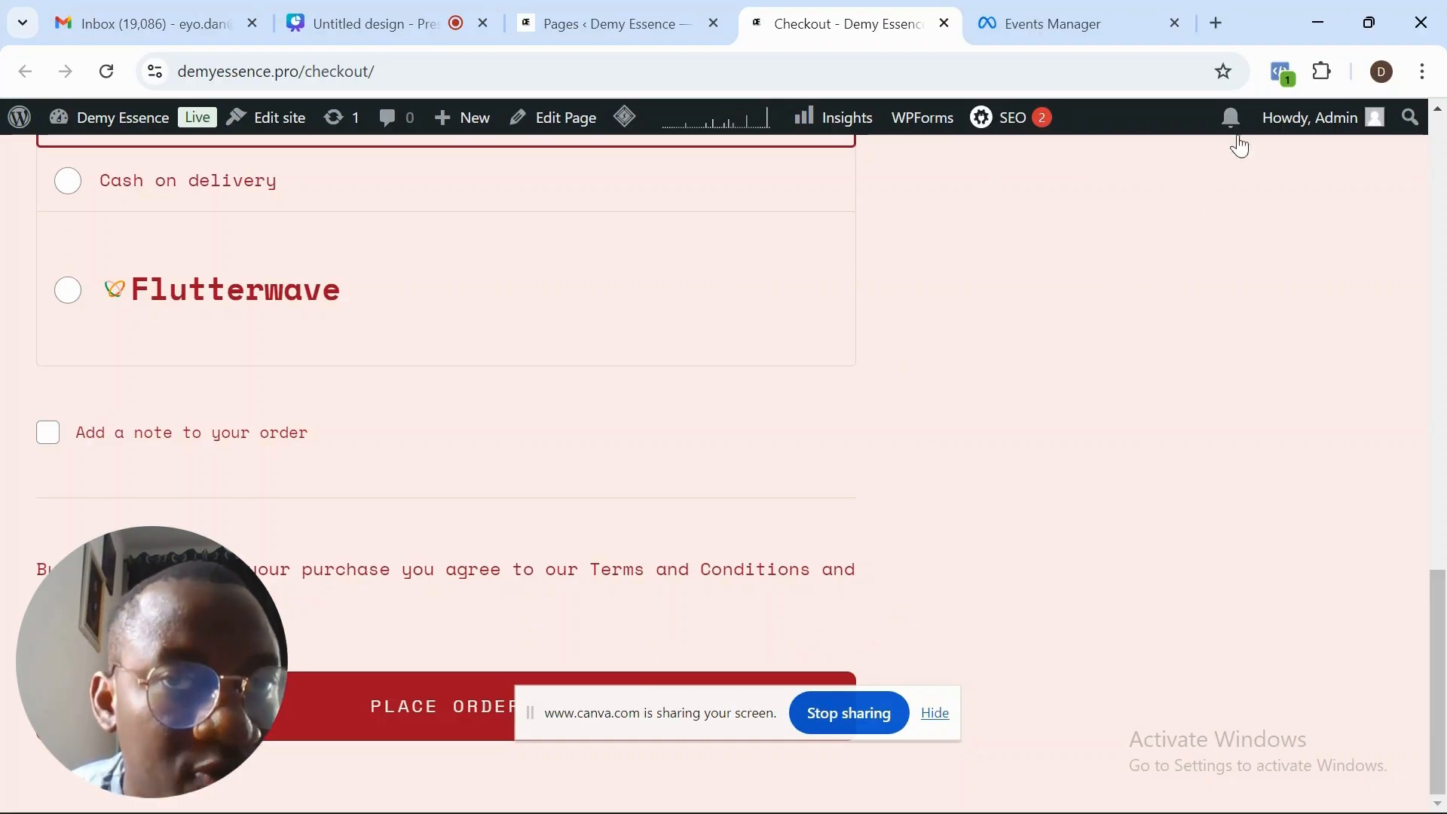
Return to Events Manager, open the Test dataset from the overview and go to the Event setup section of its settings
left_click(1034, 32)
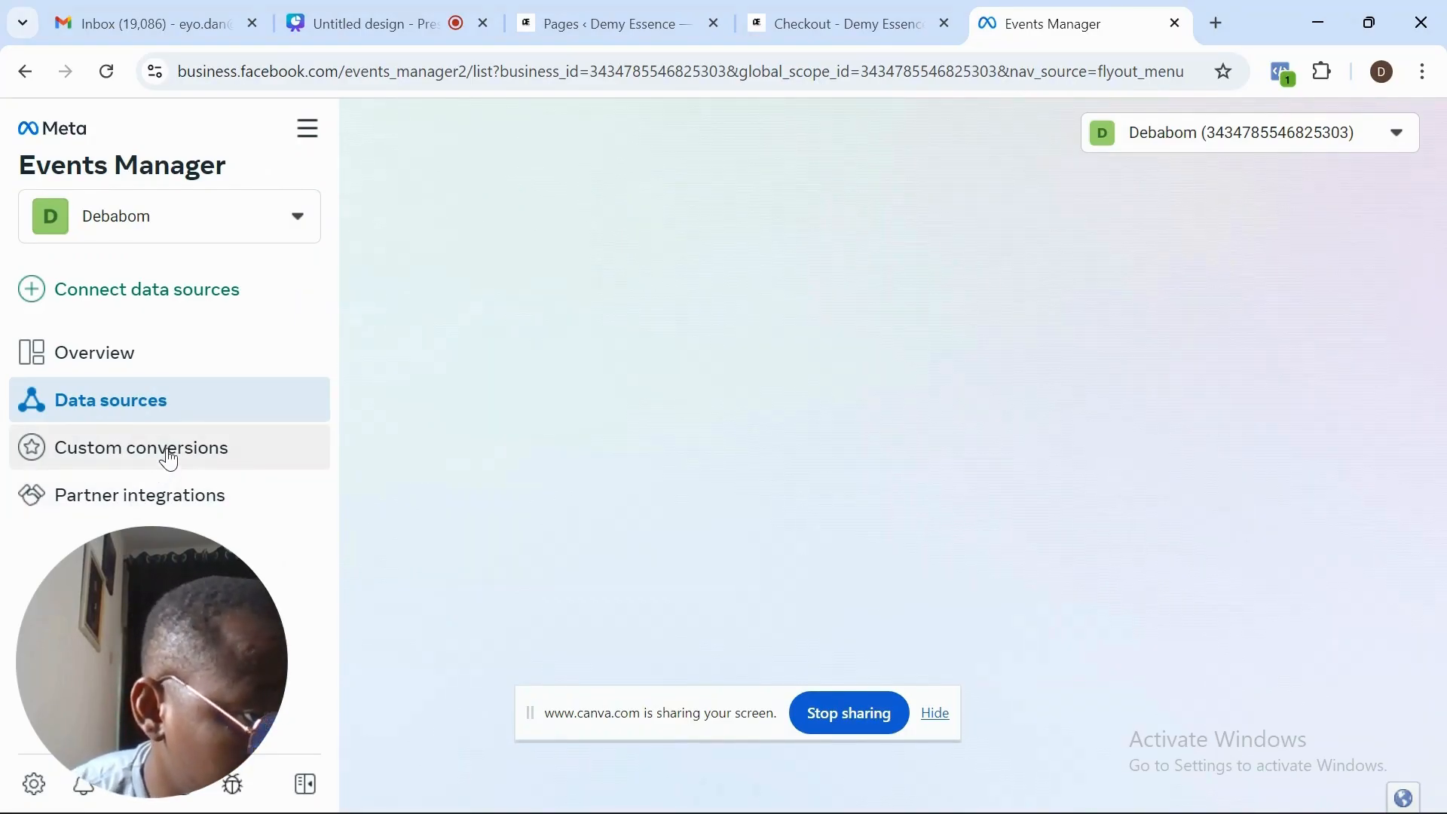
left_click(192, 372)
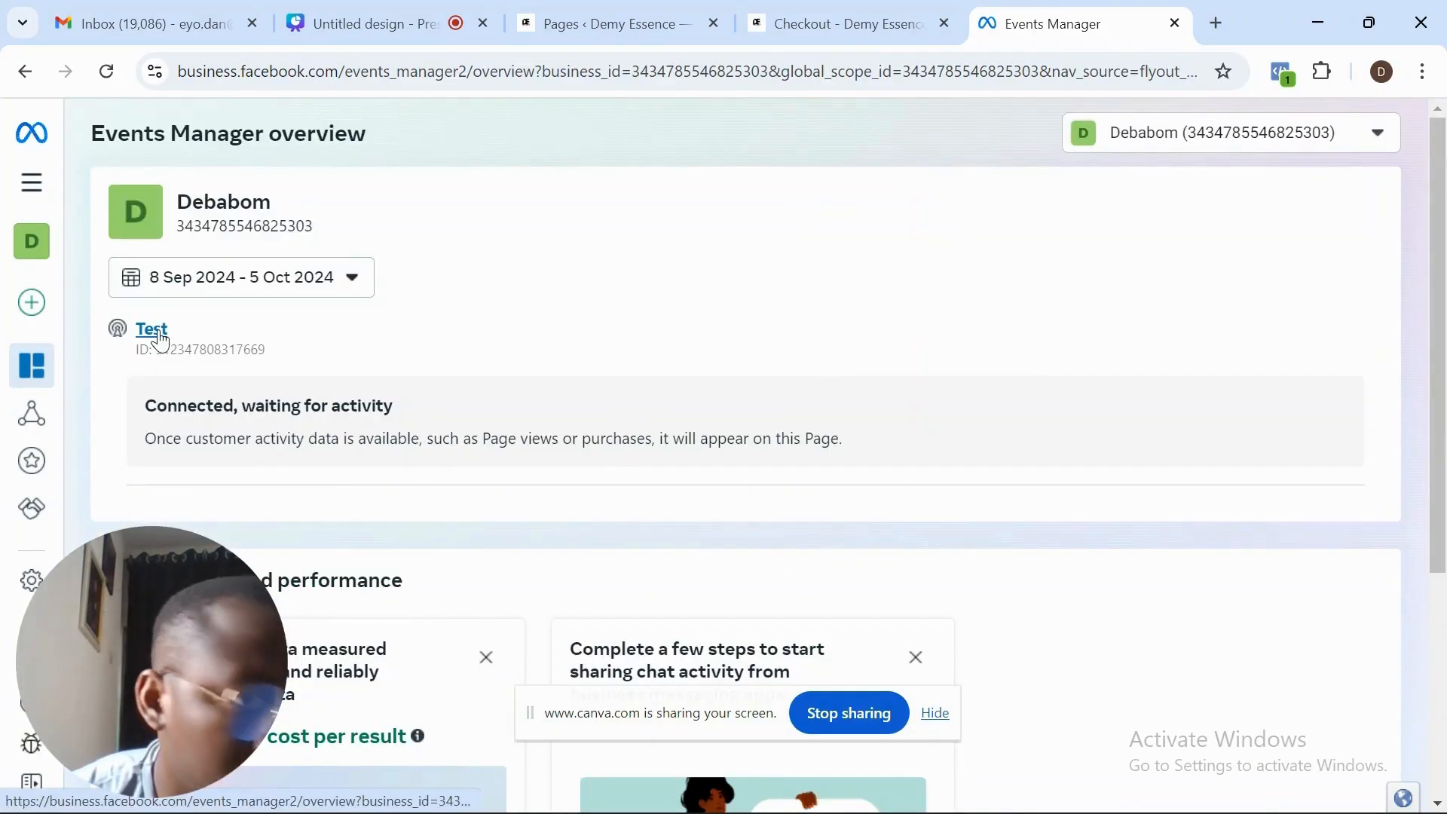
left_click(155, 331)
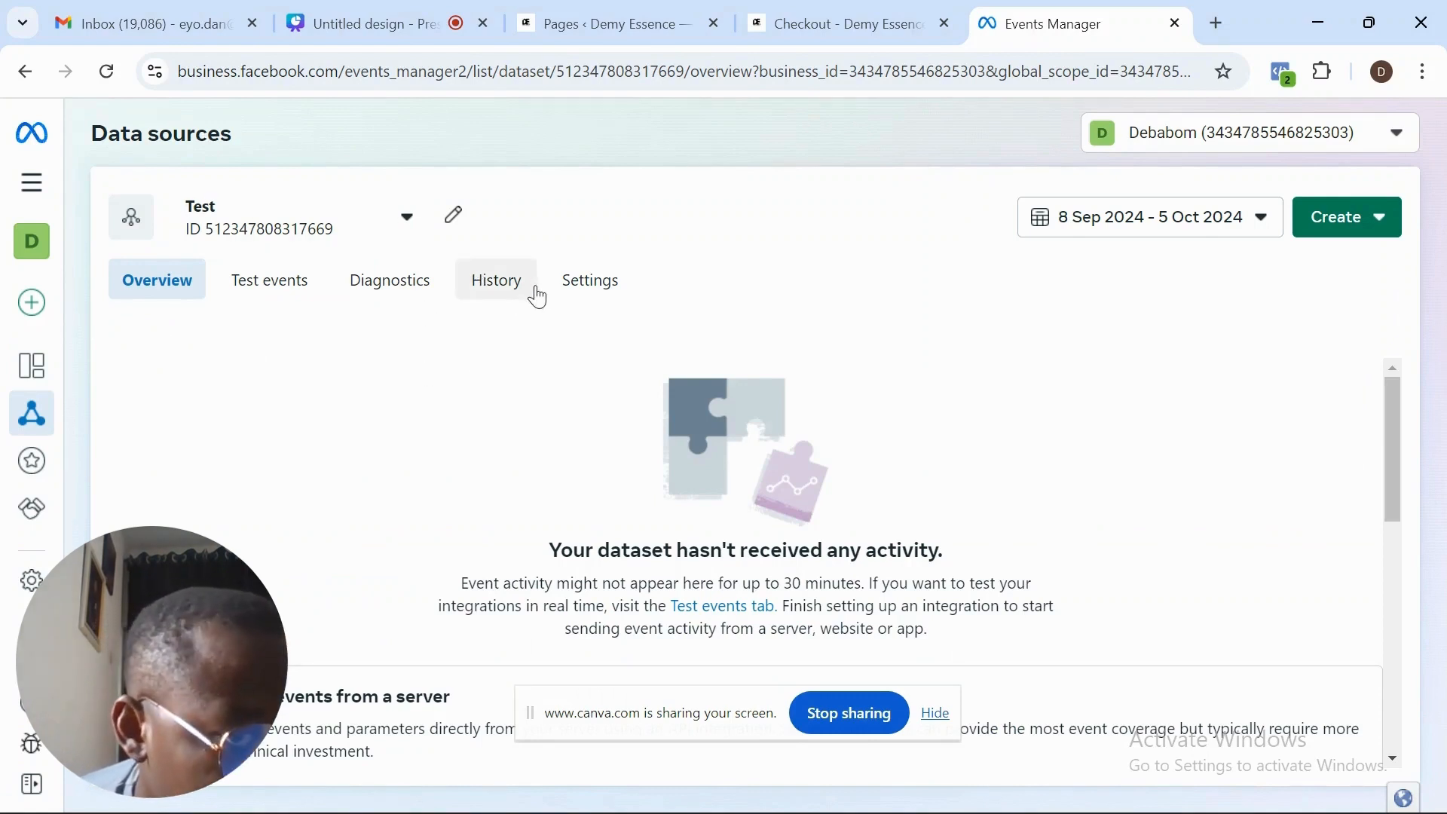
left_click(576, 294)
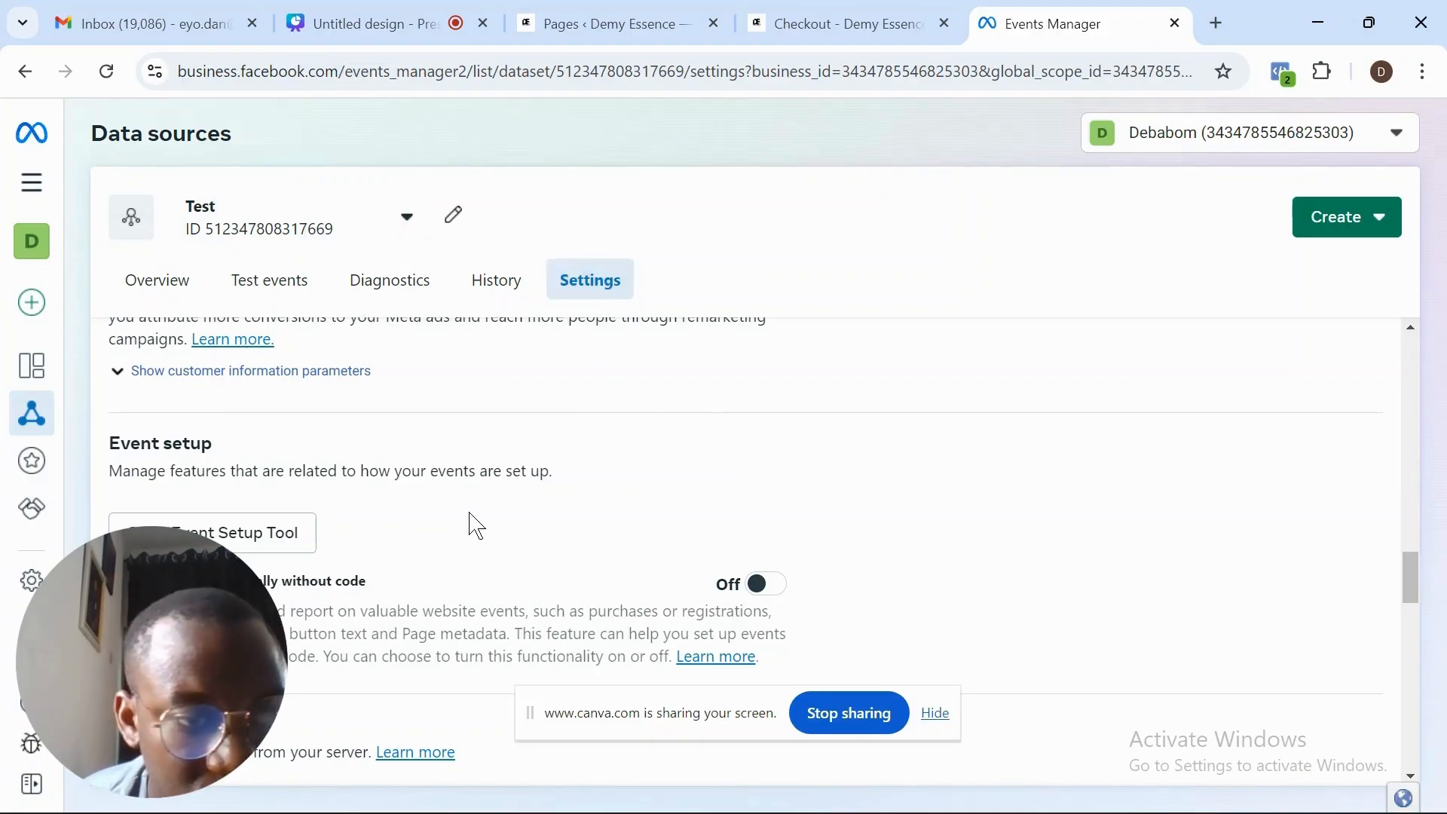
Open the Event Setup Tool for the Test dataset and copy the Checkout page's URL from the Demy Essence site
left_click(259, 542)
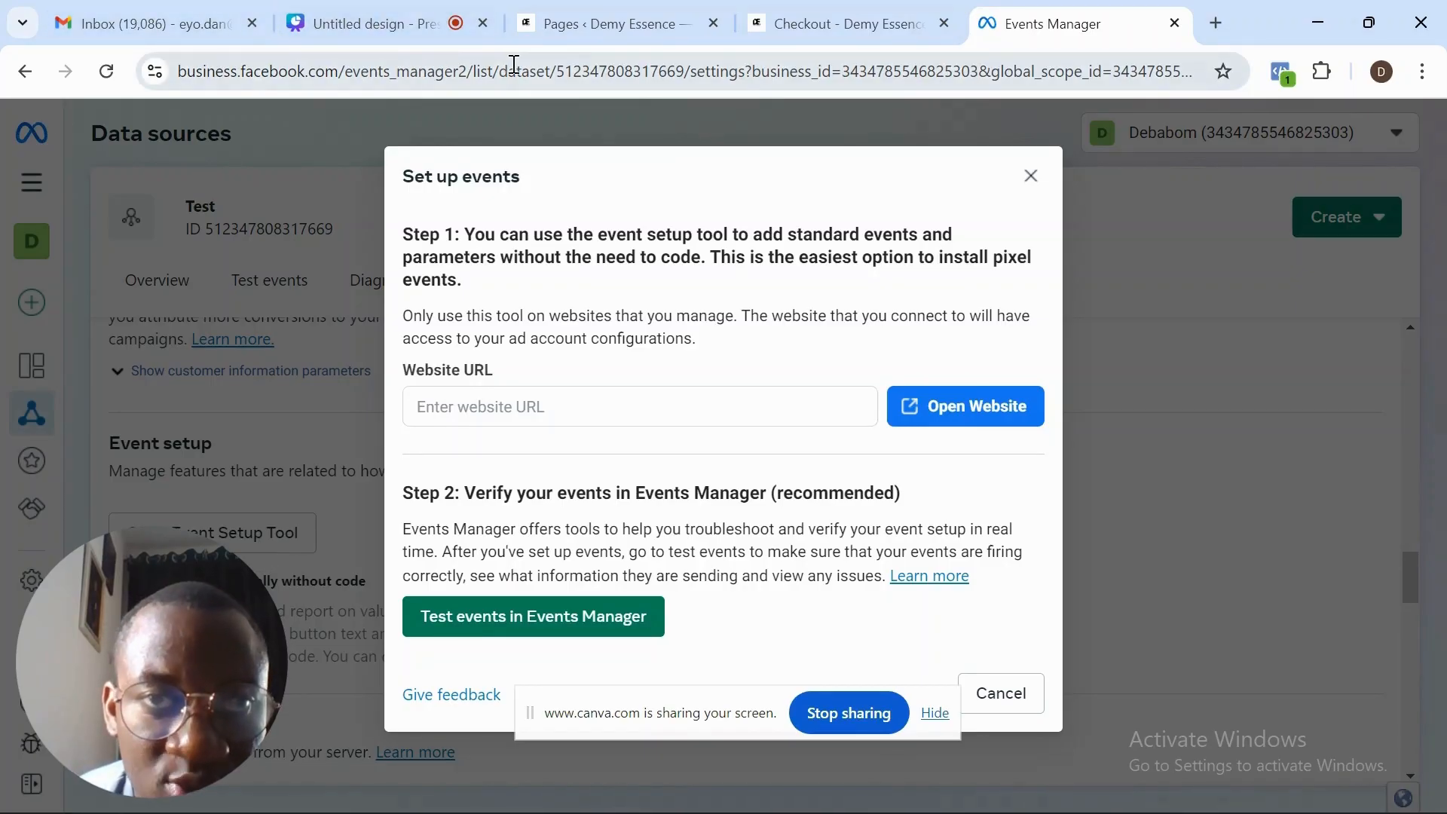
left_click(887, 25)
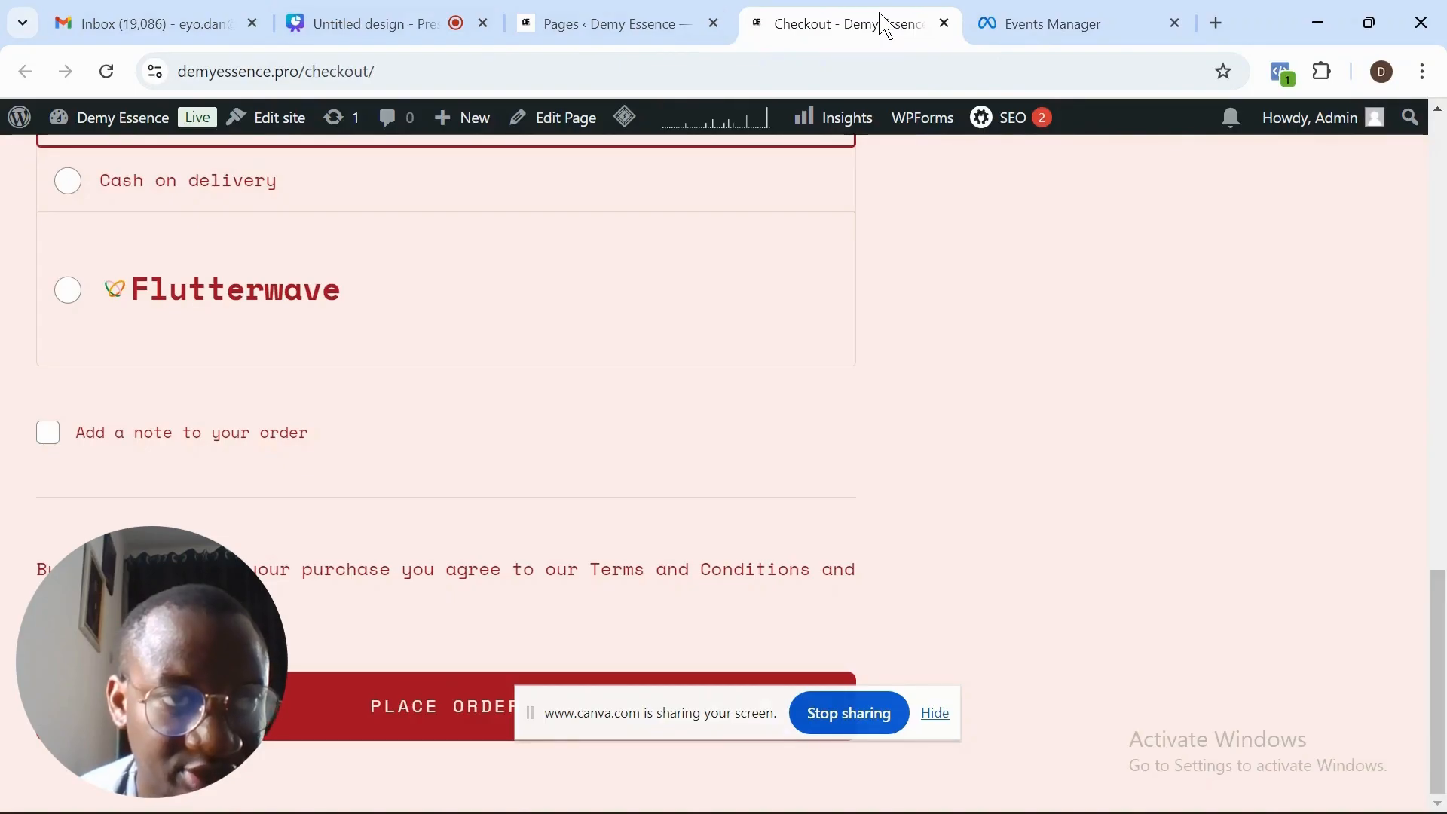
left_click(764, 69)
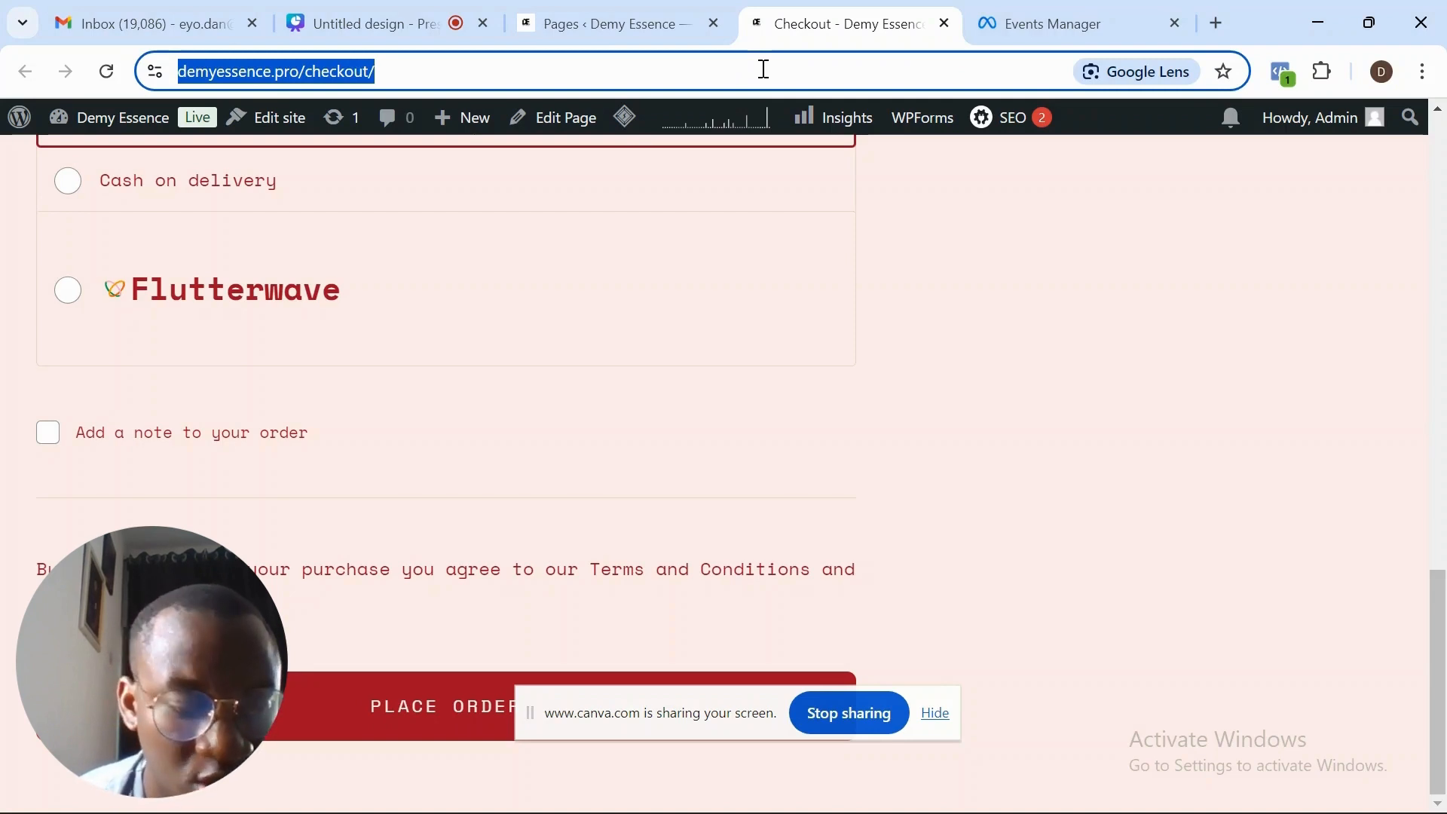
left_click(764, 69)
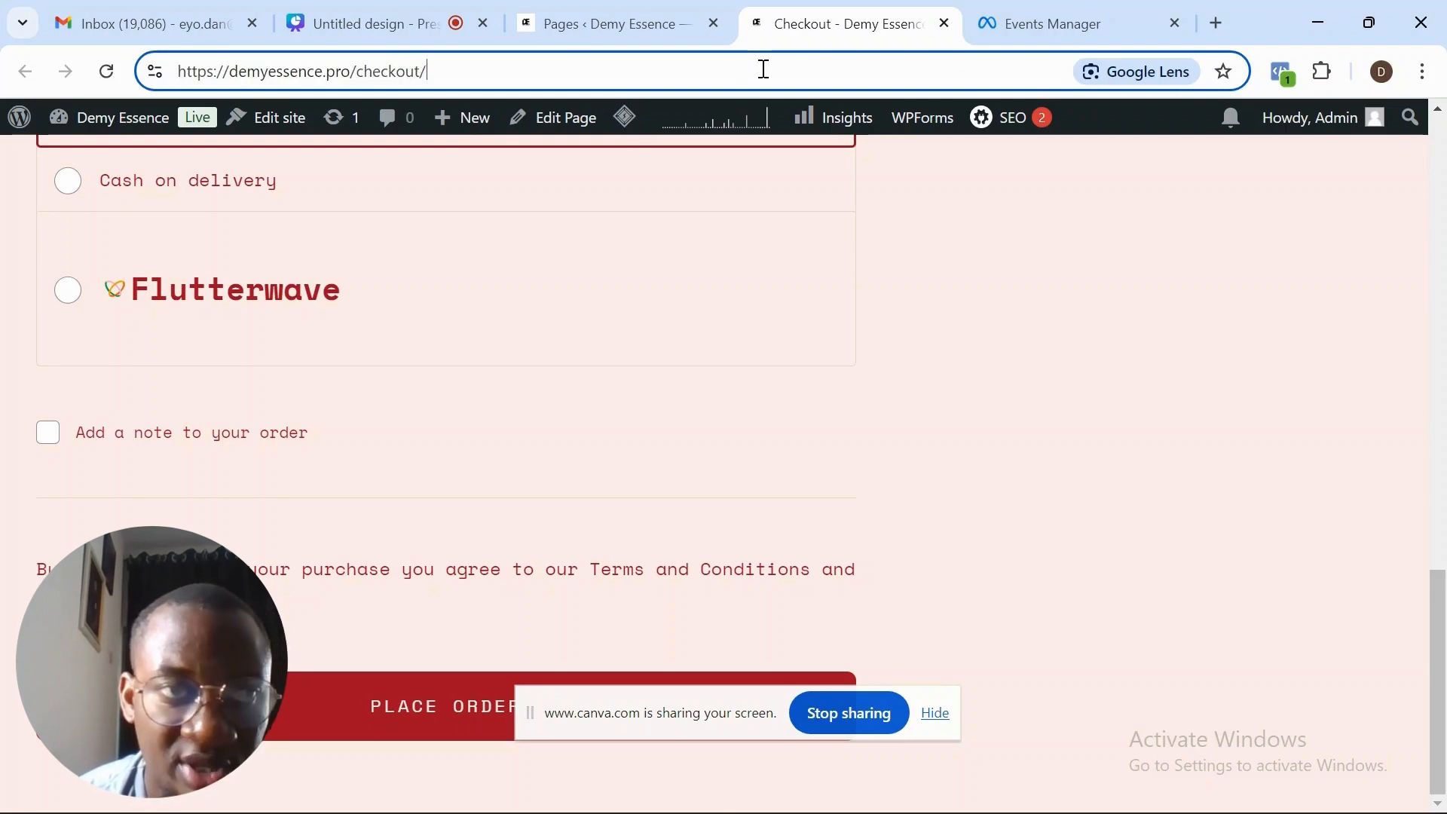
key("ctrl+a")
key("ctrl+c")
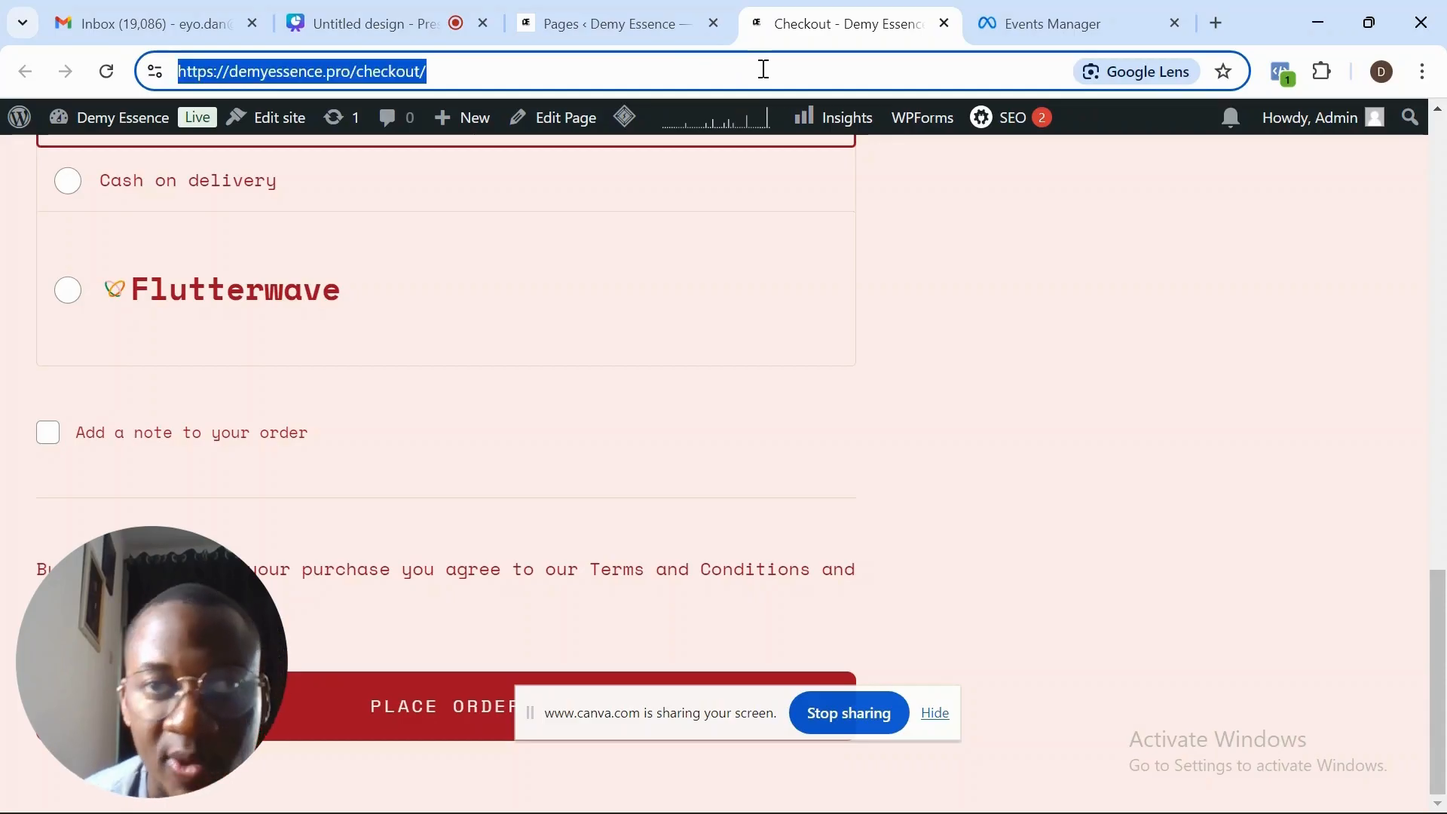
left_click(1084, 21)
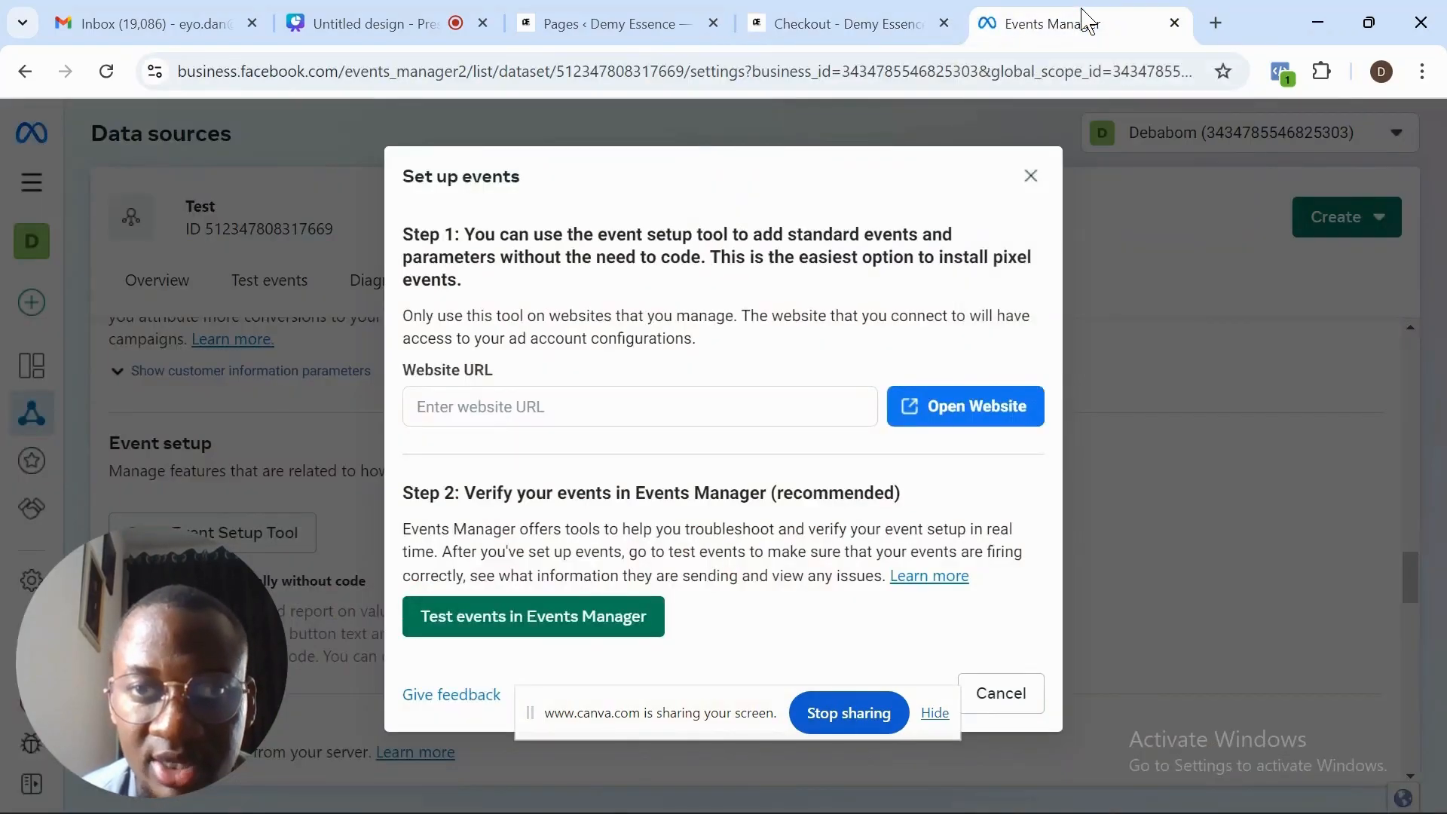
left_click(687, 406)
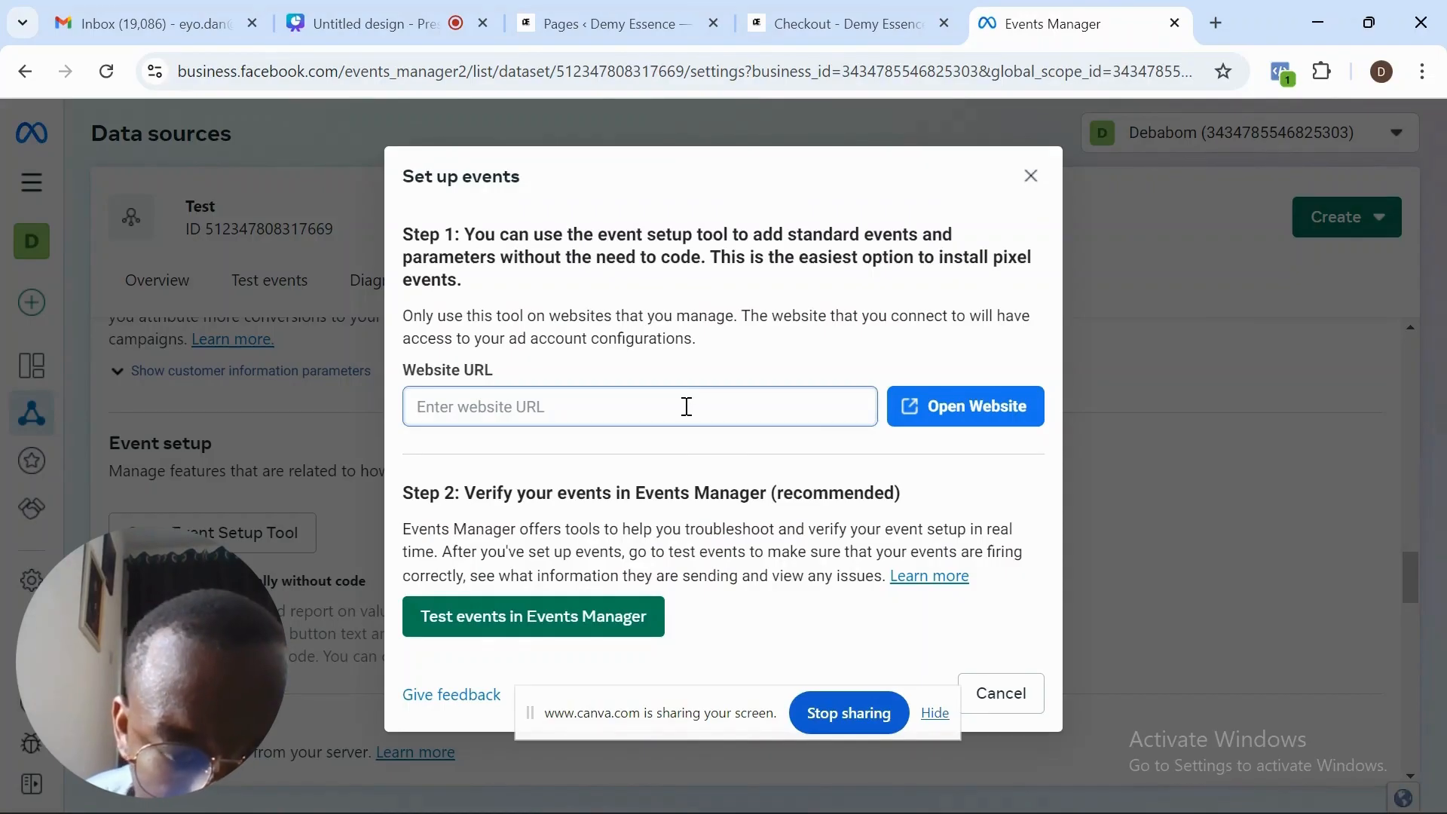
key("ctrl+v")
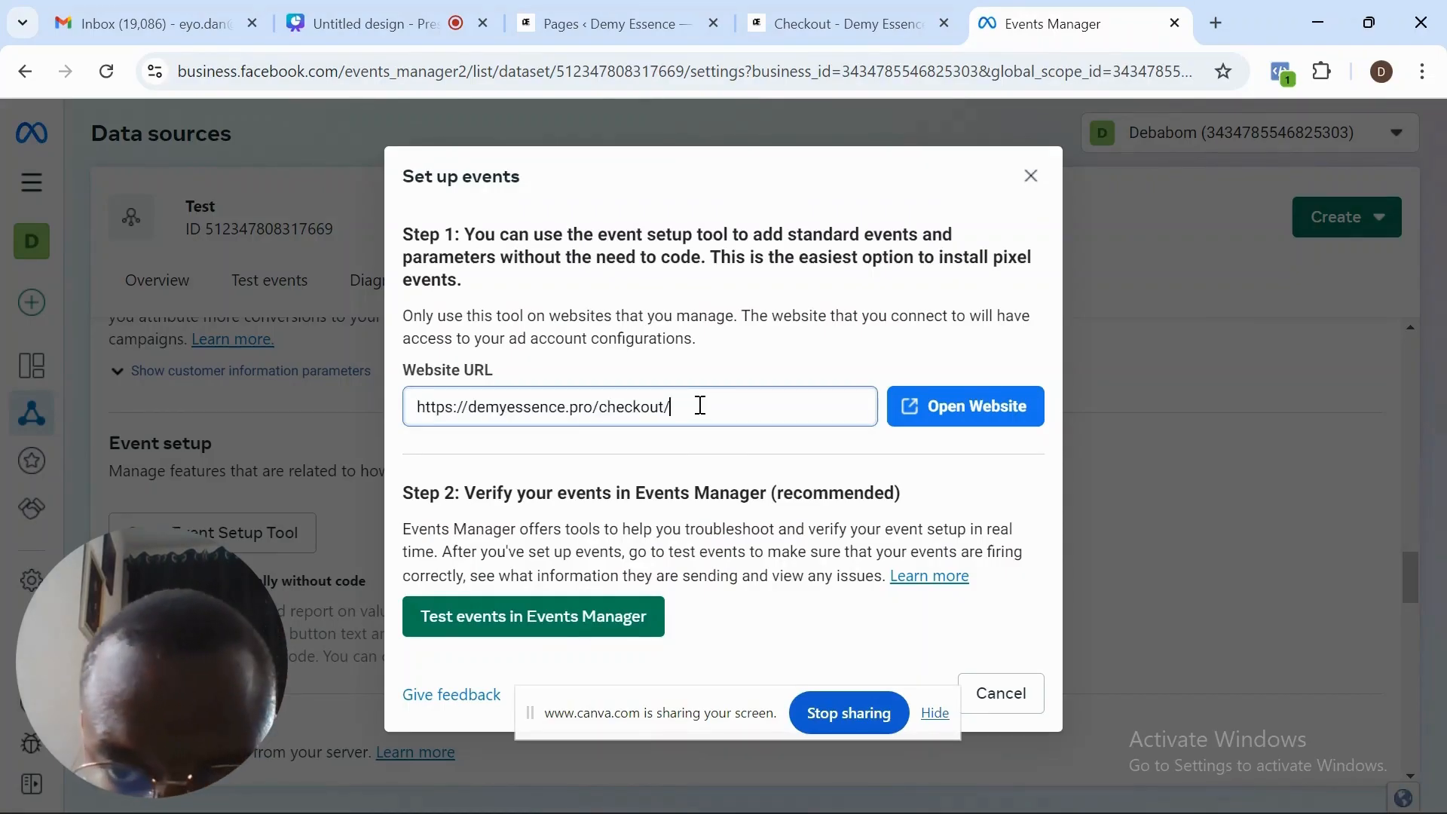
left_click(952, 418)
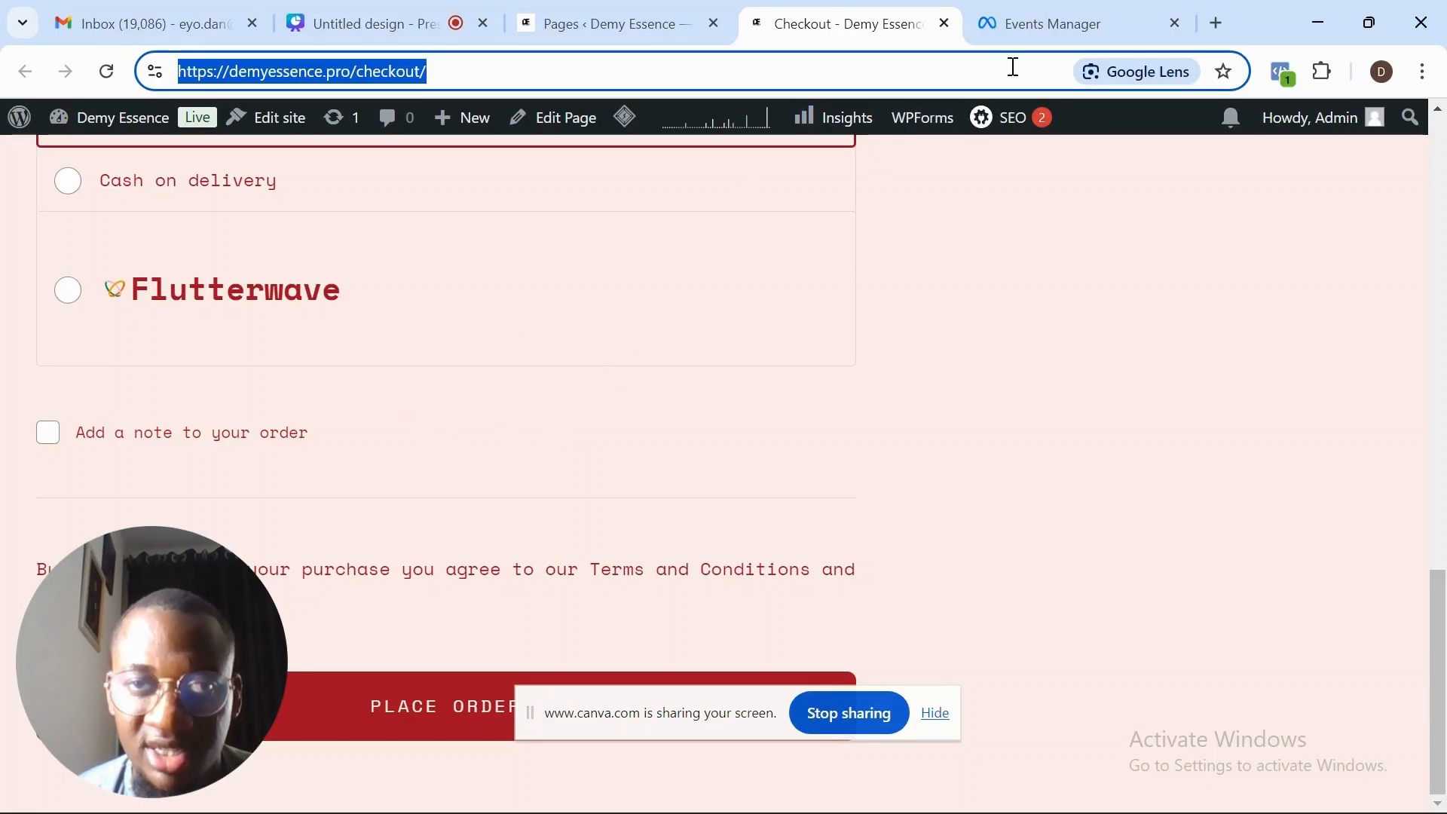
Return to Events Manager, go to the Test dataset's test events and expand the check that the website's events are set up correctly
left_click(1057, 32)
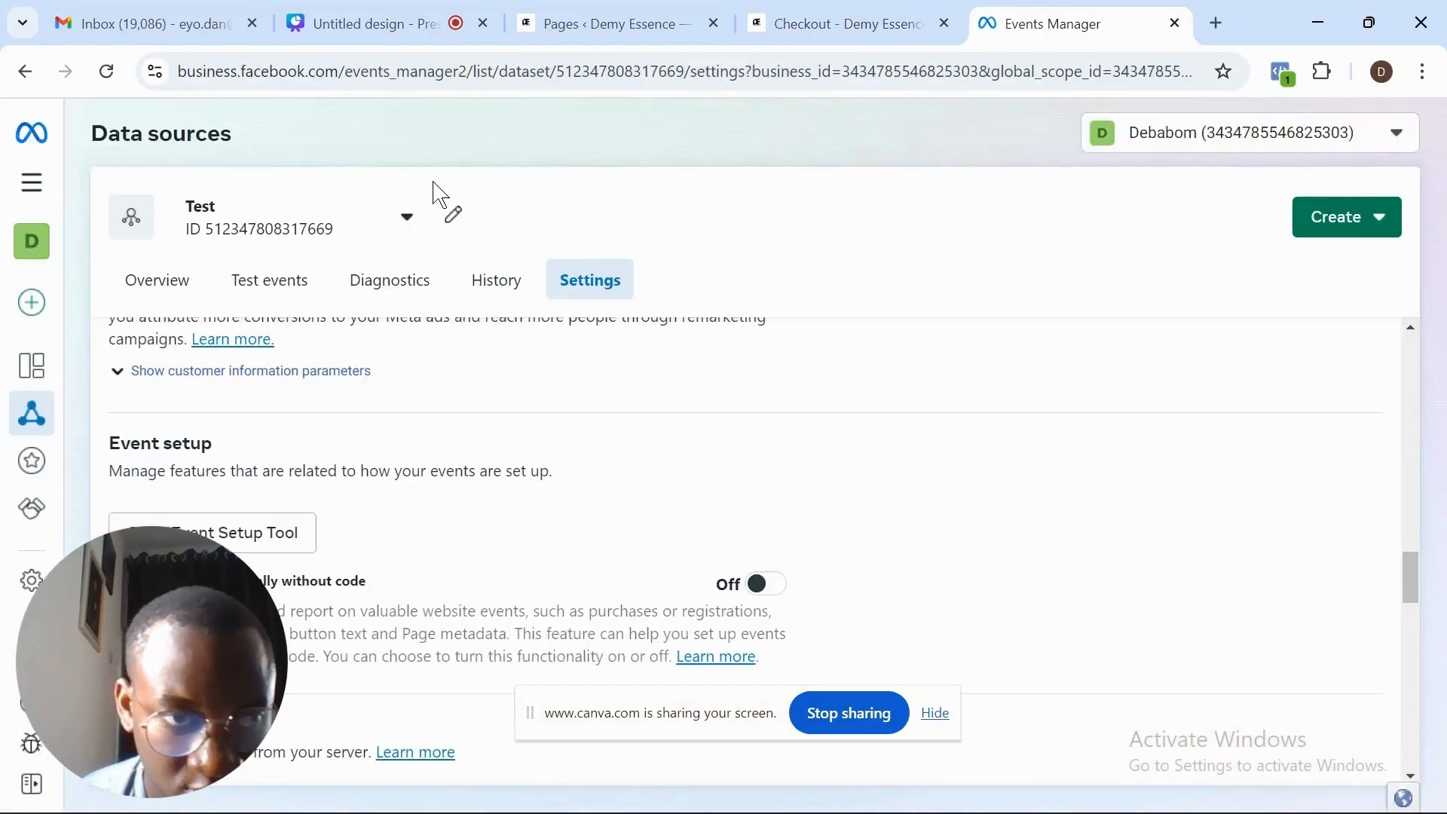
left_click(292, 277)
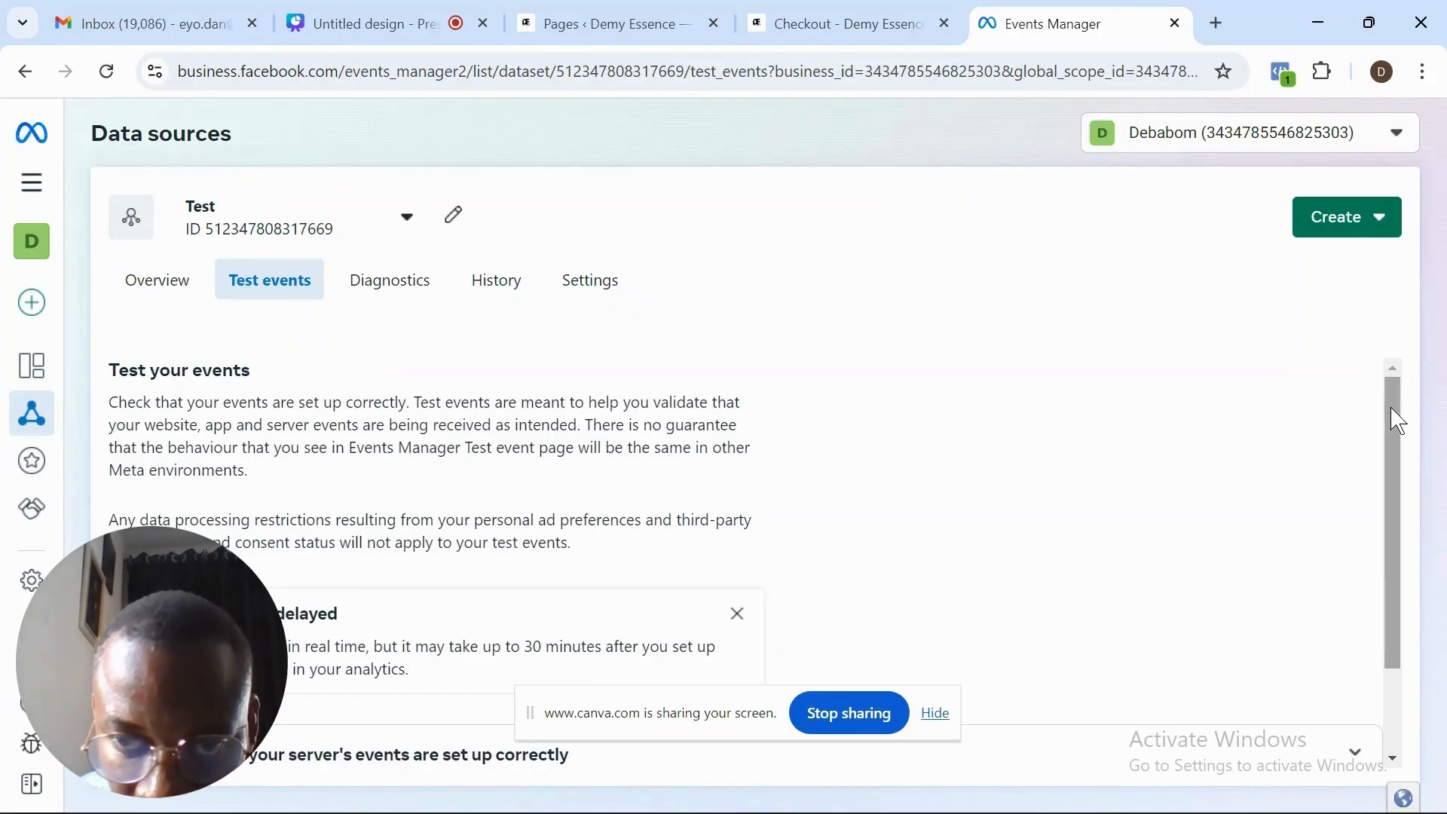
left_click_drag(1395, 414, 1390, 670)
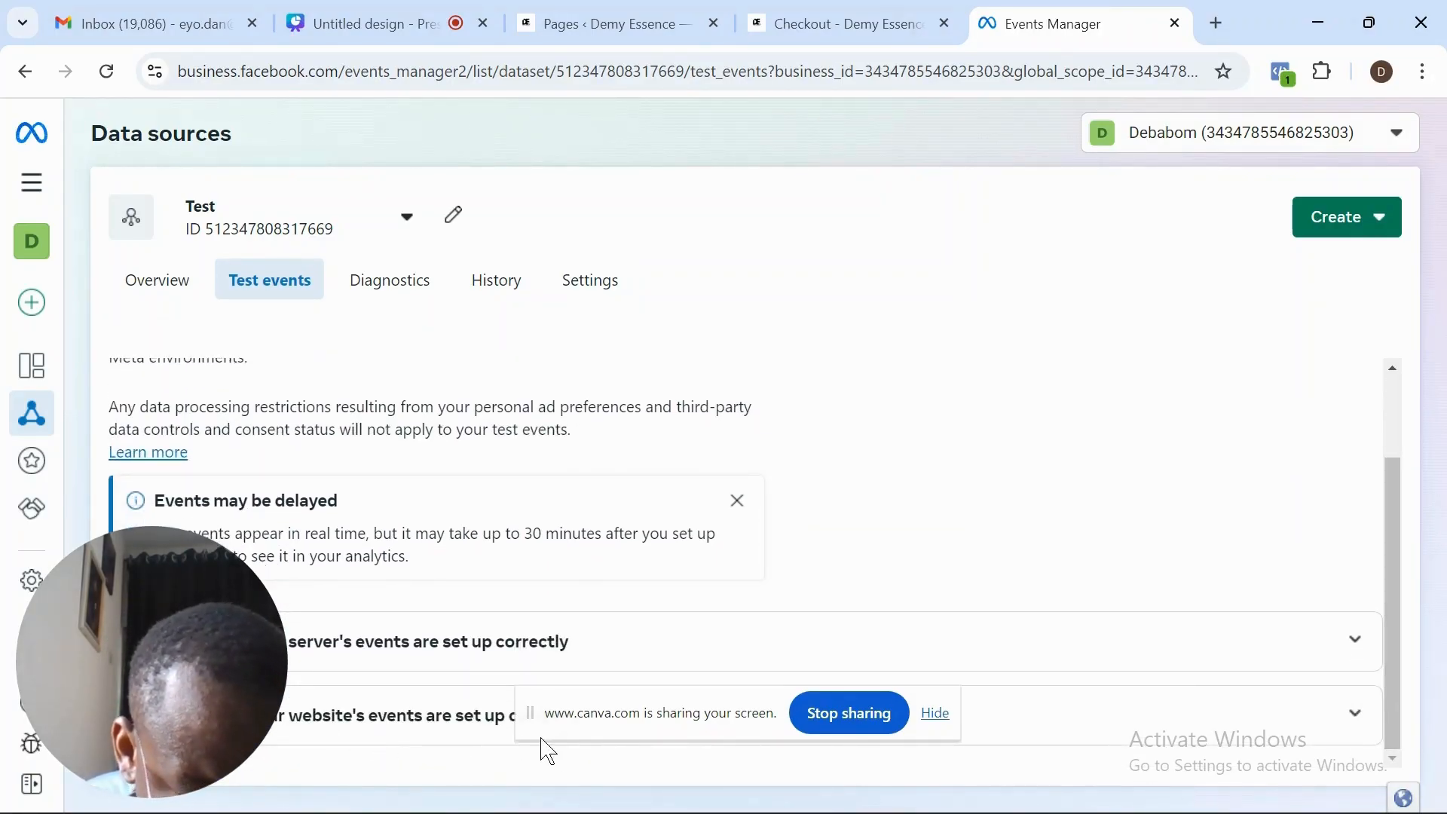
left_click(1356, 715)
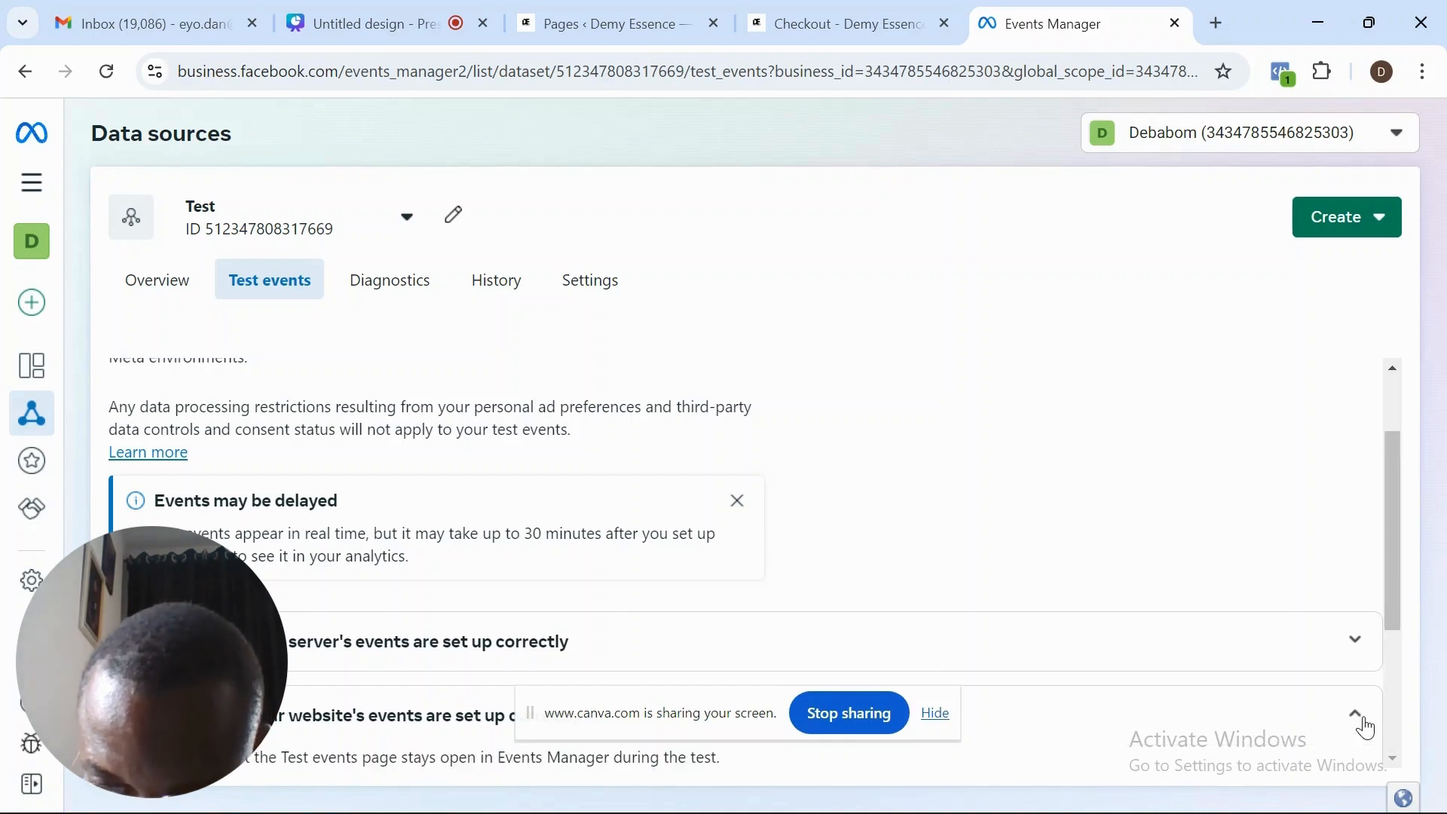
scroll(1395, 603, "down", 4)
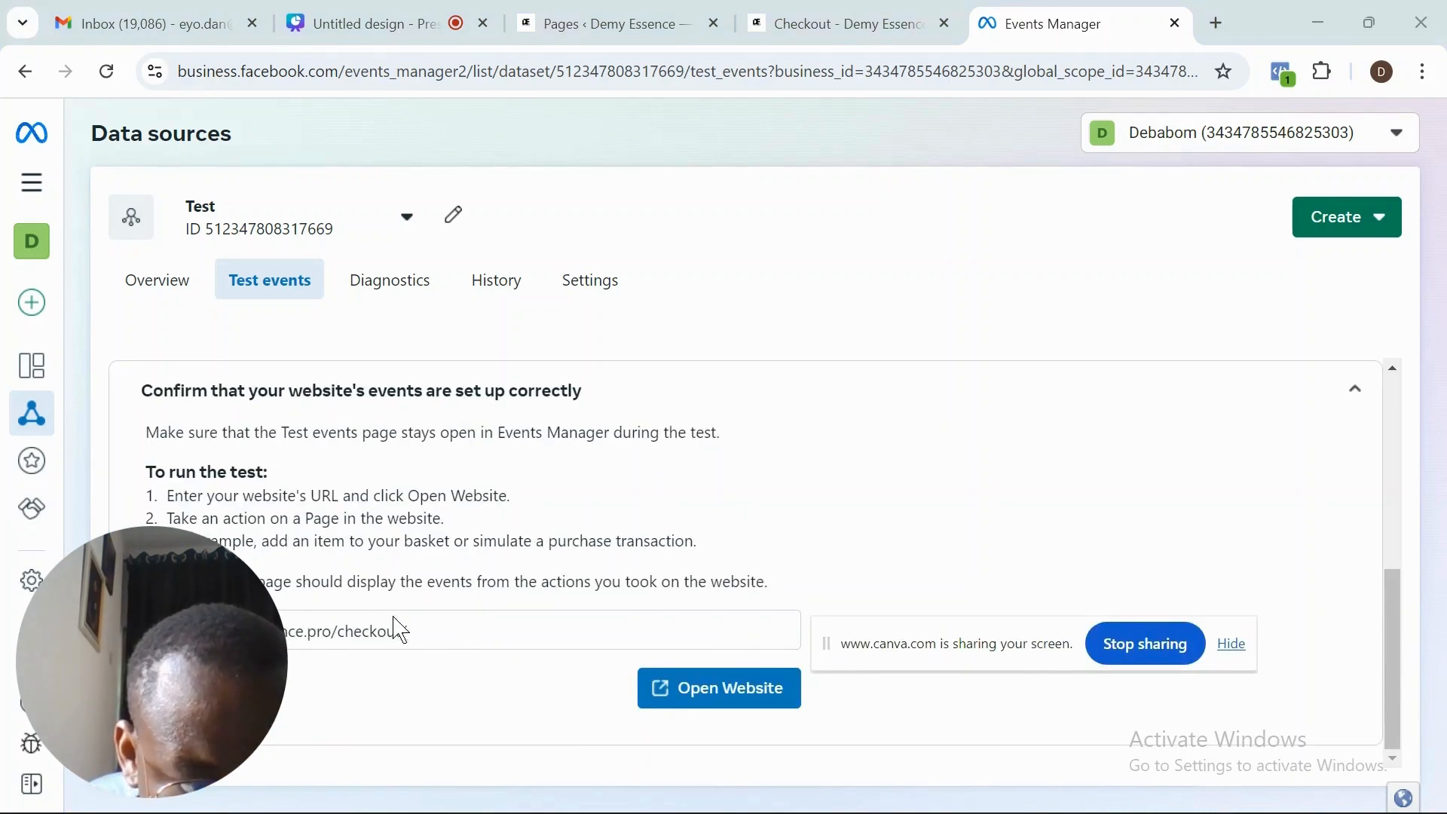
Open the Demy Essence checkout website from the website events test and return to the Test events page in Events Manager
left_click(427, 630)
key("ctrl+a")
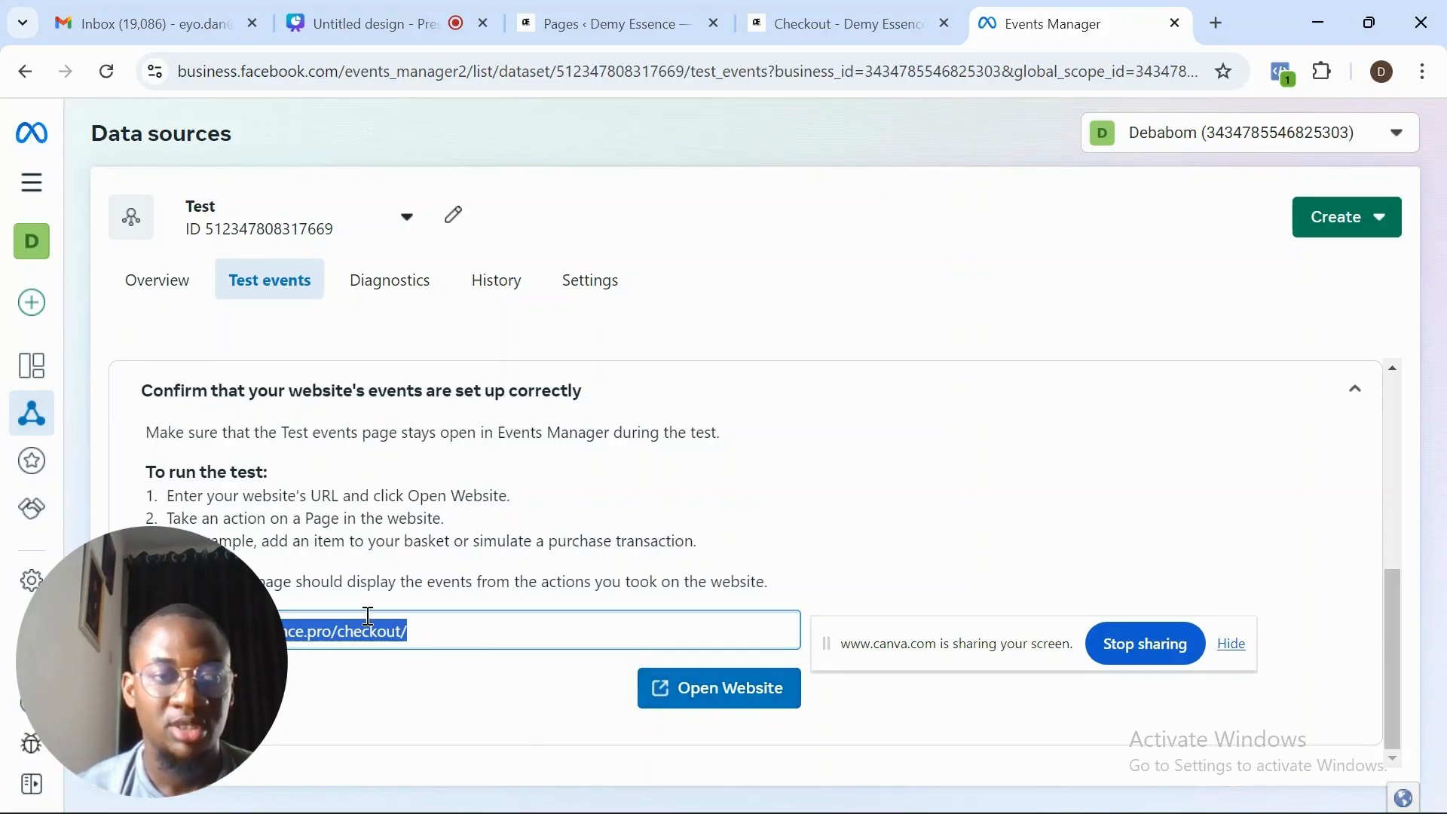
left_click(716, 688)
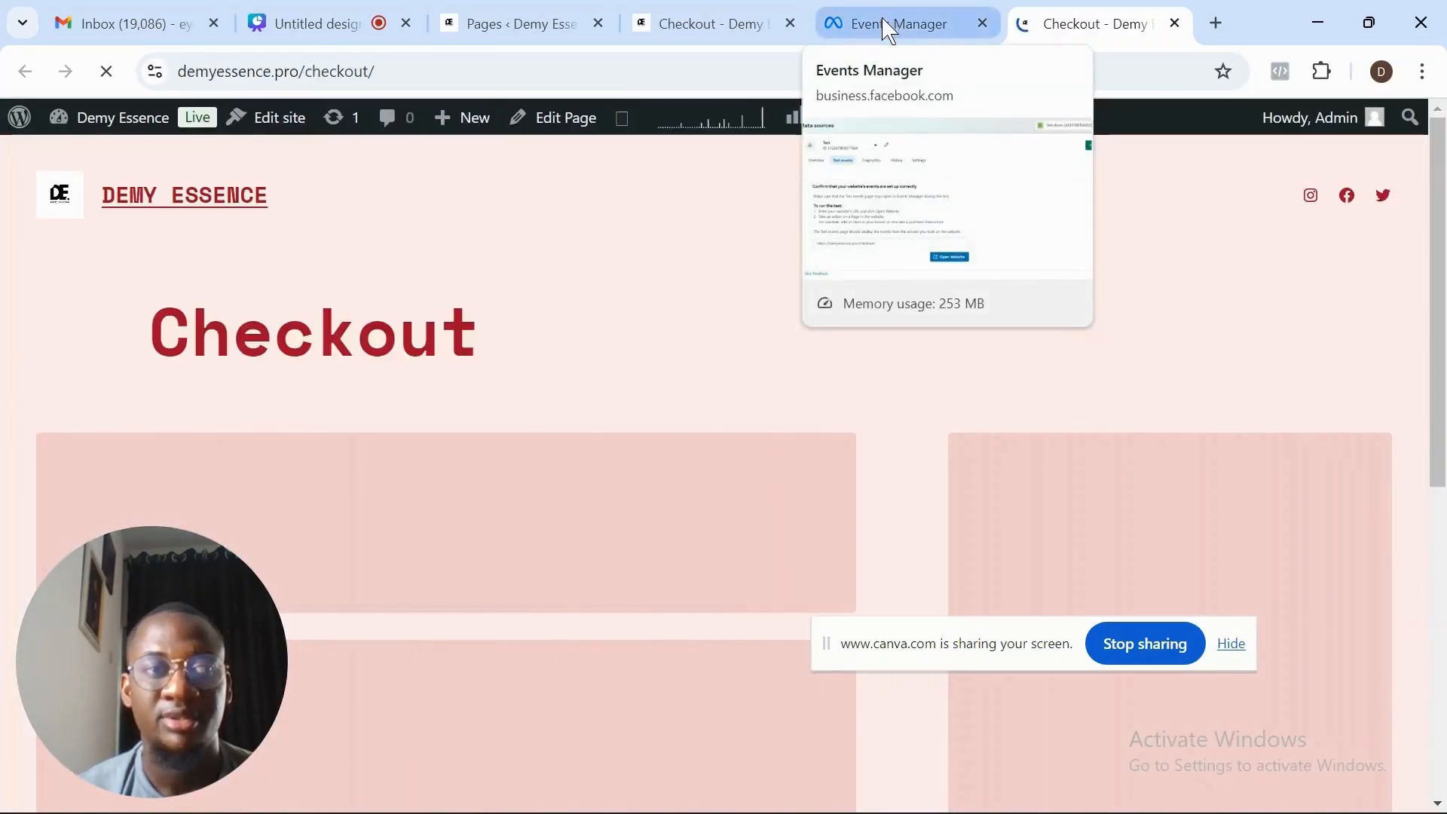
left_click(889, 32)
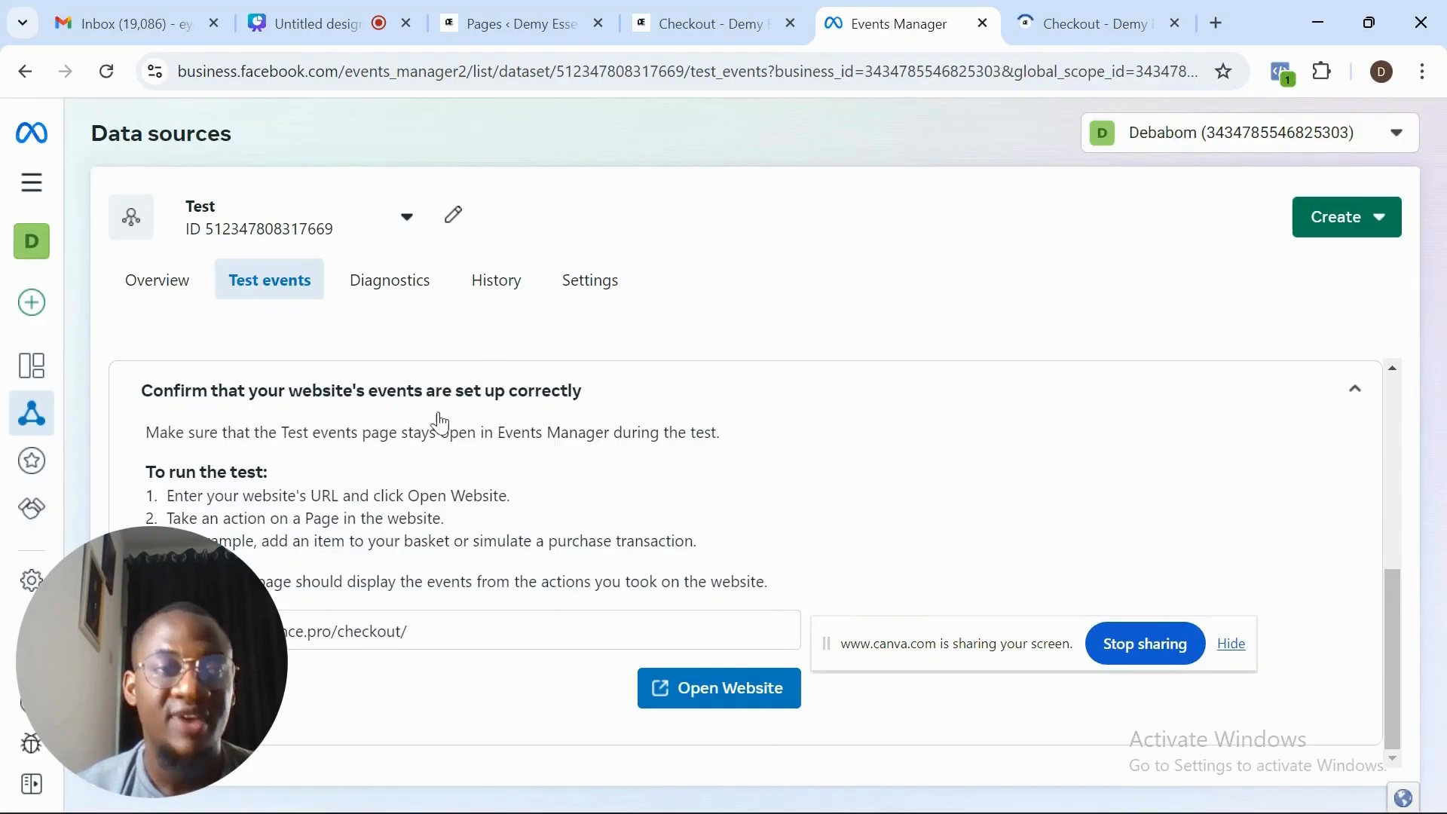